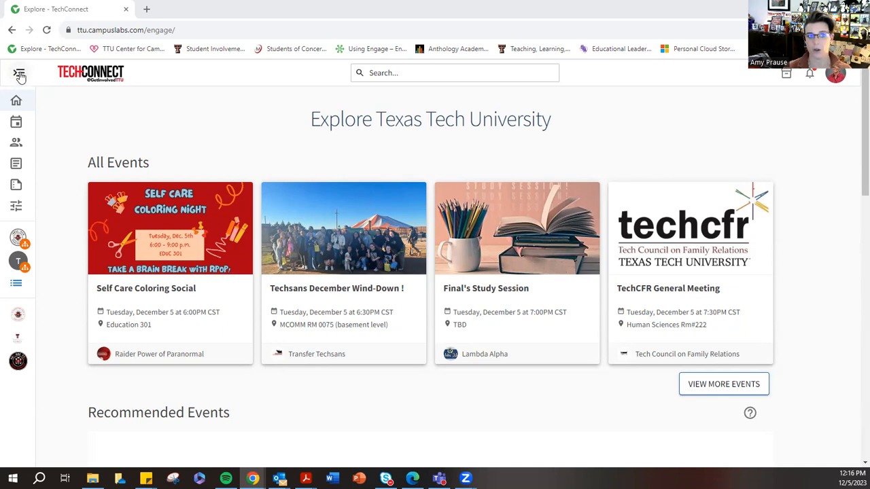
- Go to the Organizations directory and open its page for registering an organization
left_click(19, 73)
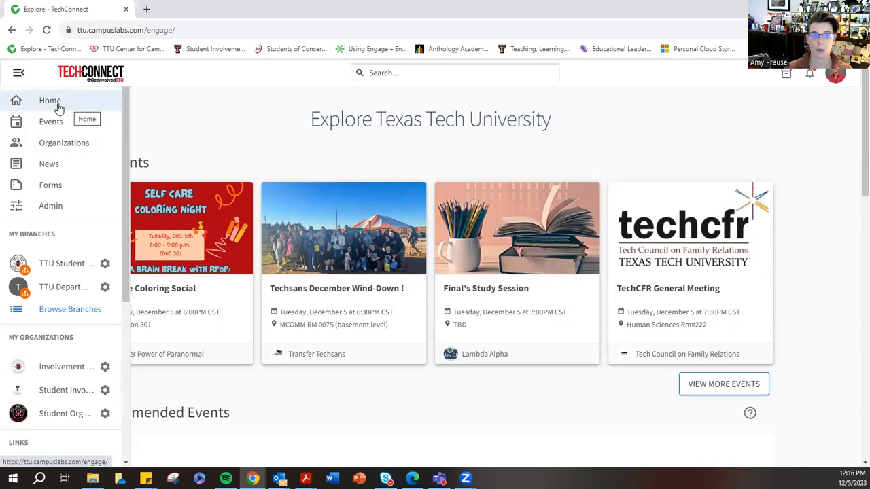
left_click(58, 148)
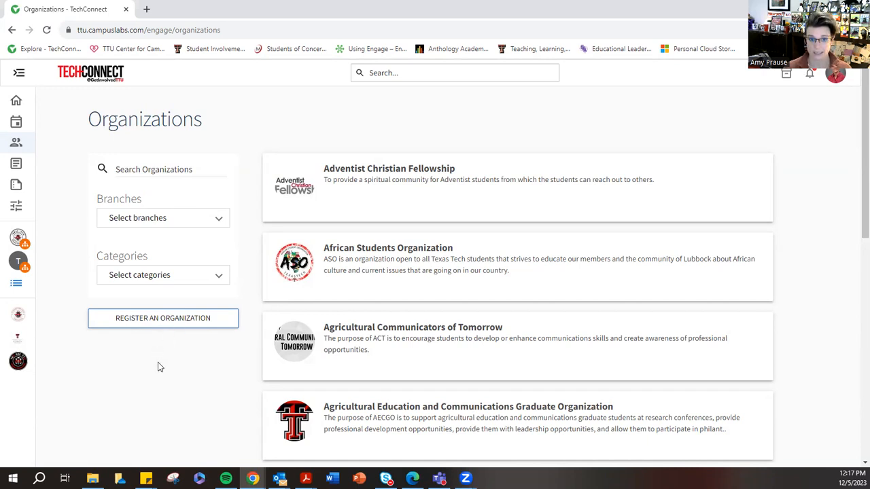
left_click(164, 322)
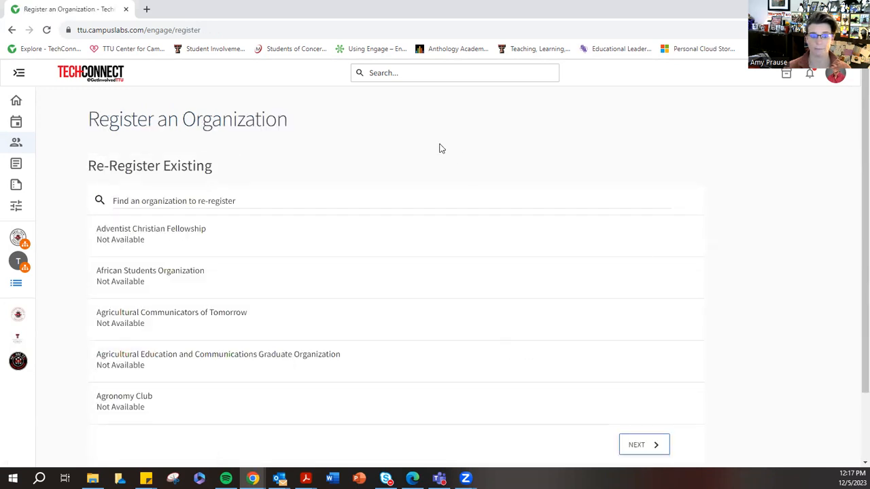
- Look over the Re-Register Existing and Register New sections, and start registering a new organization
scroll(402, 183, "down", 1)
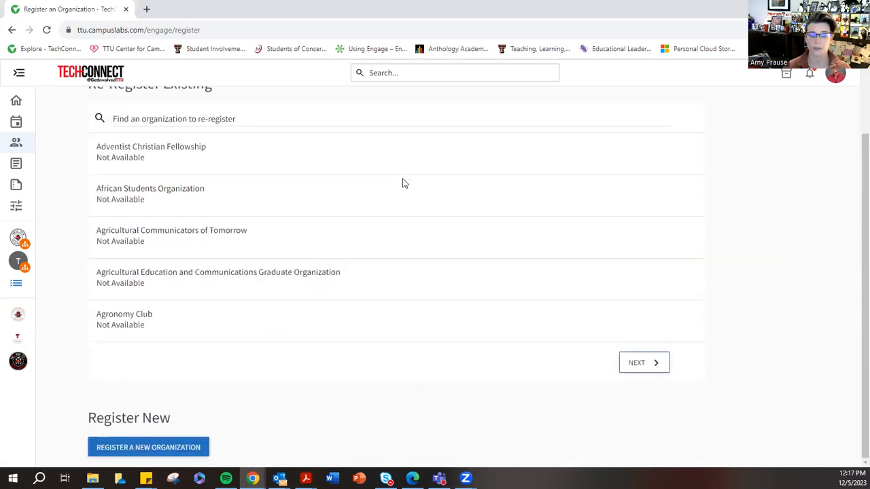
scroll(402, 183, "up", 1)
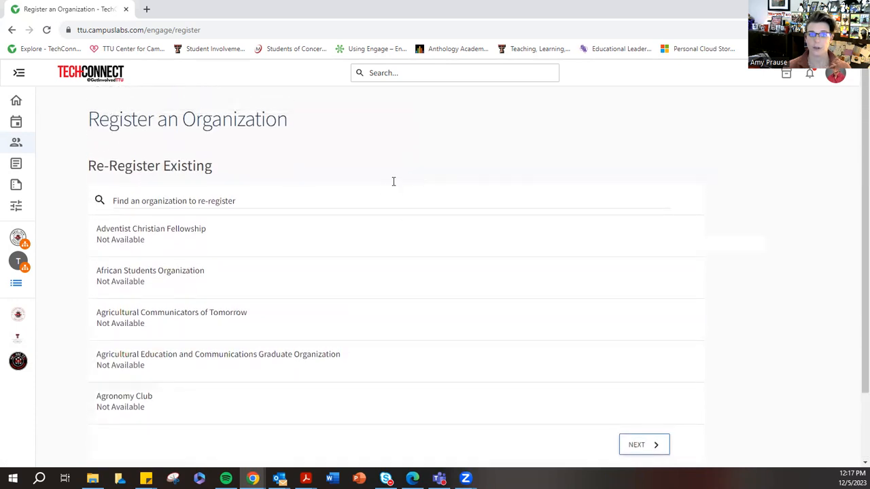
left_click_drag(88, 120, 289, 121)
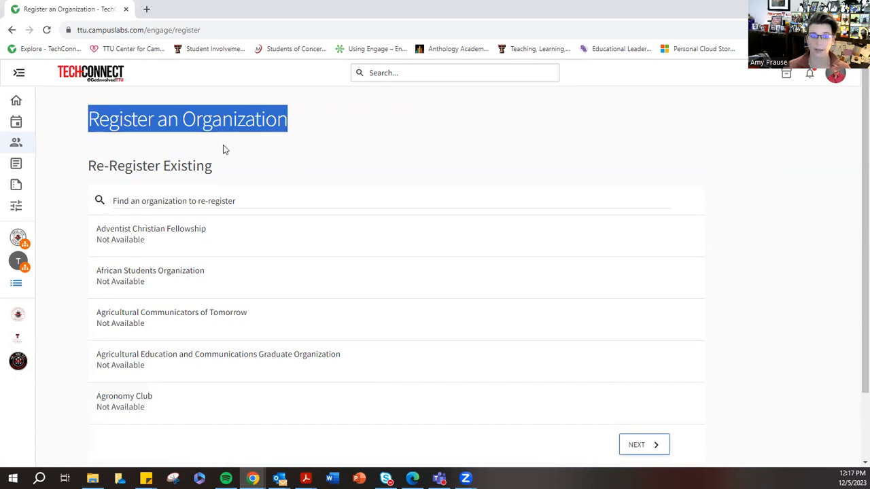
left_click_drag(90, 166, 155, 166)
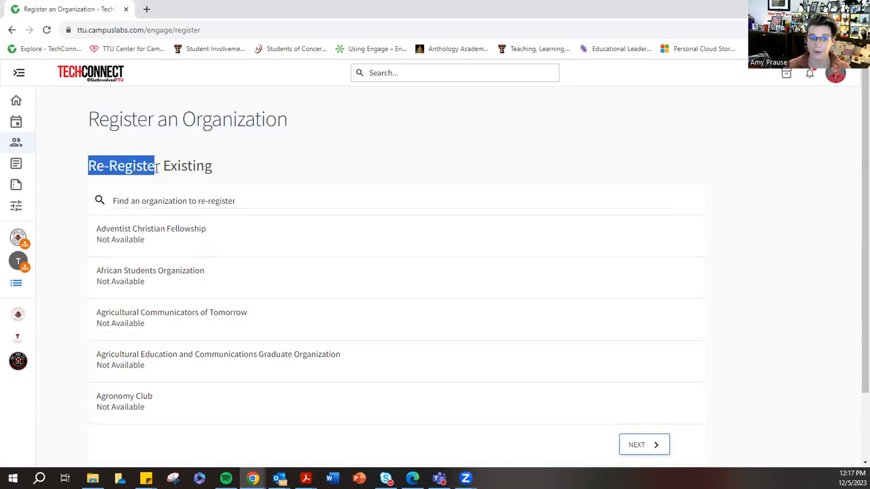
scroll(257, 164, "down", 2)
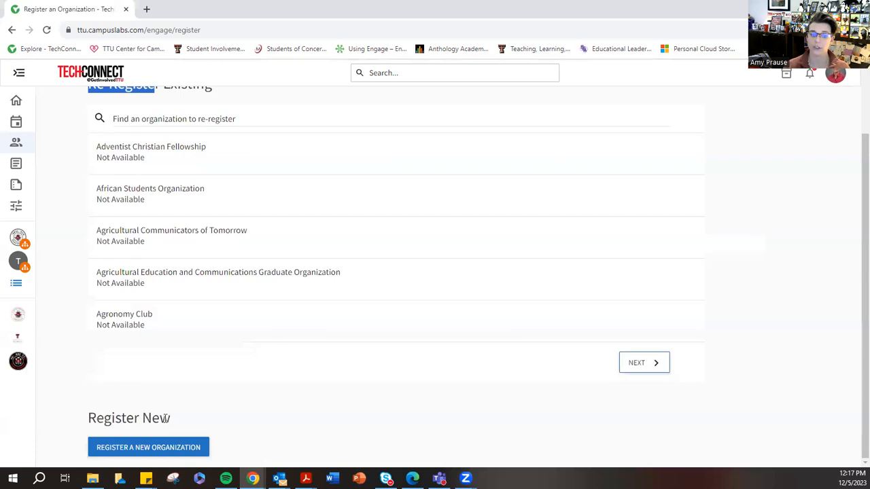
left_click_drag(94, 419, 174, 421)
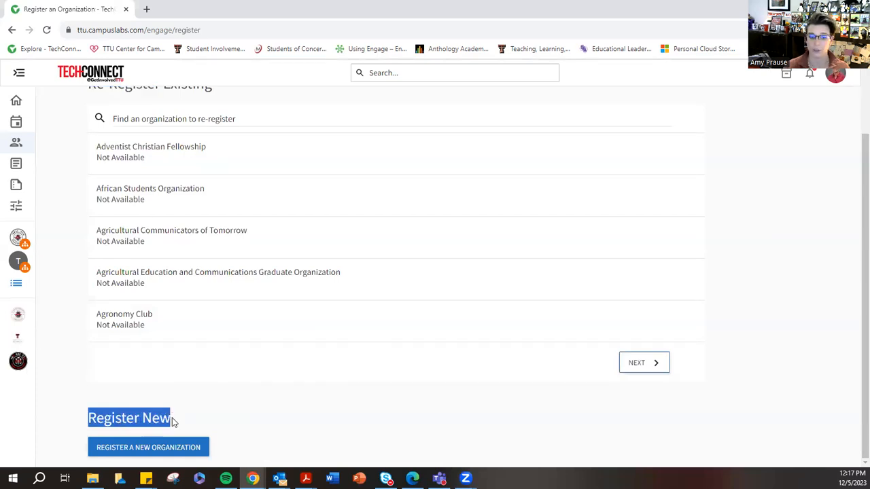
left_click(150, 451)
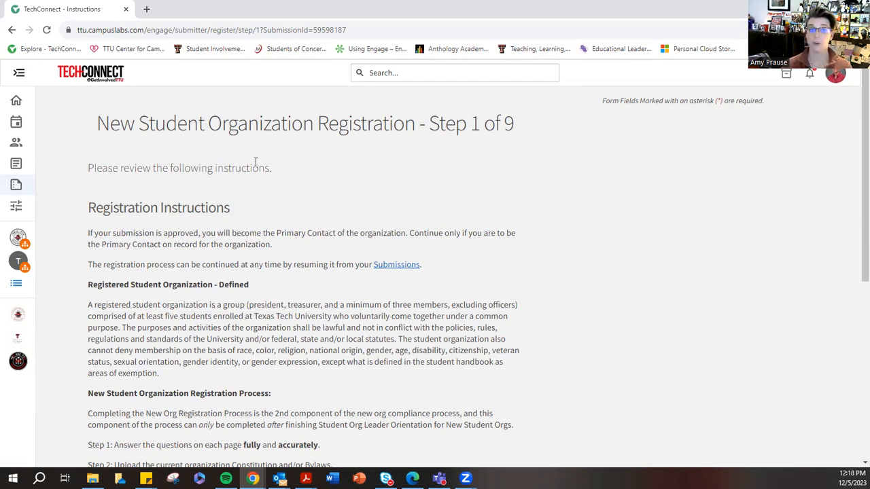
- Review the registration instructions and privacy statement in step 1, and continue to step 2 of the registration
scroll(607, 252, "down", 3)
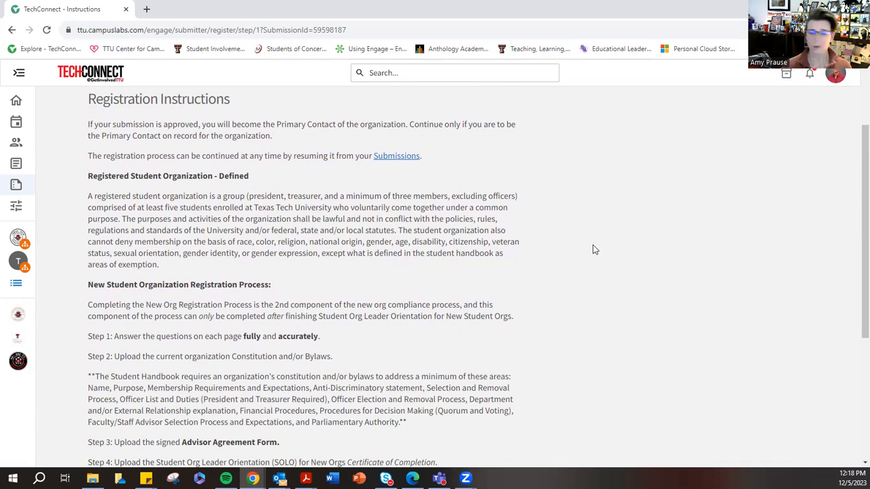
scroll(490, 242, "up", 1)
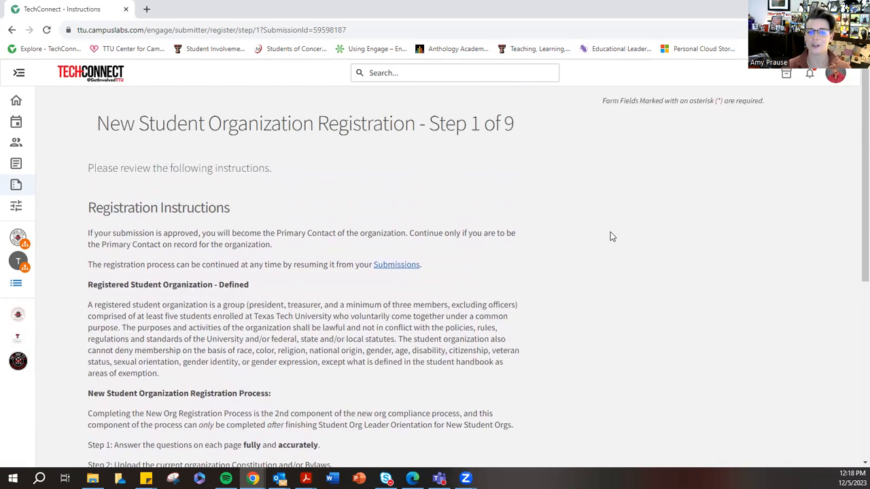
scroll(611, 239, "down", 1)
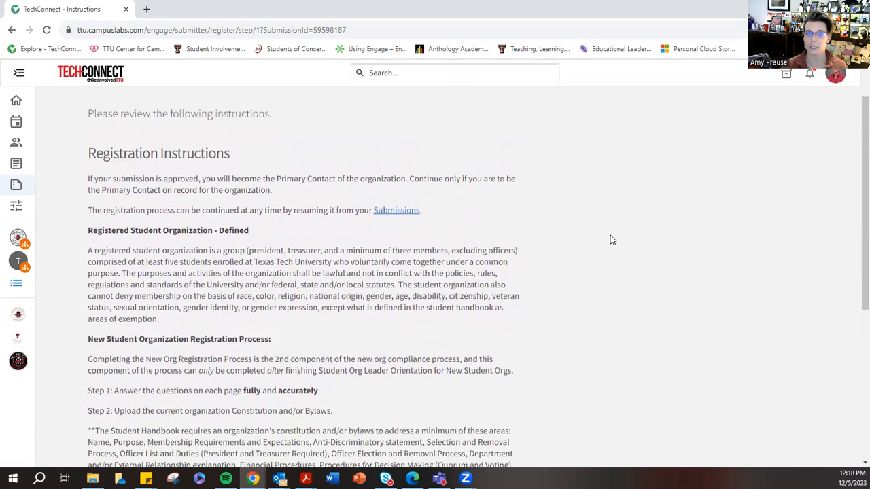
scroll(610, 240, "down", 4)
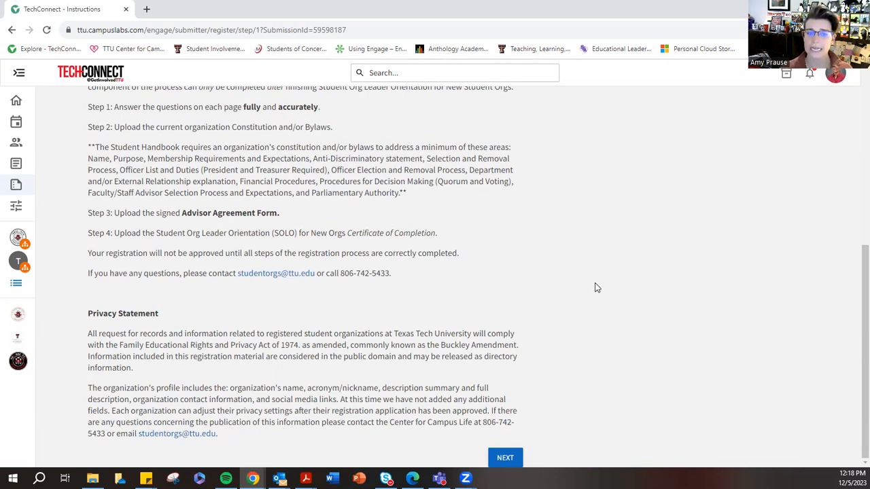
scroll(545, 234, "up", 3)
scroll(545, 227, "down", 3)
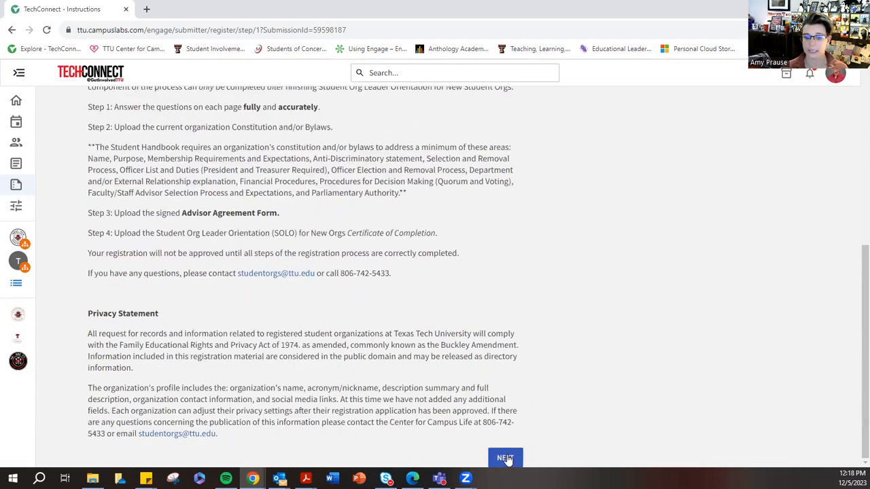
left_click(507, 455)
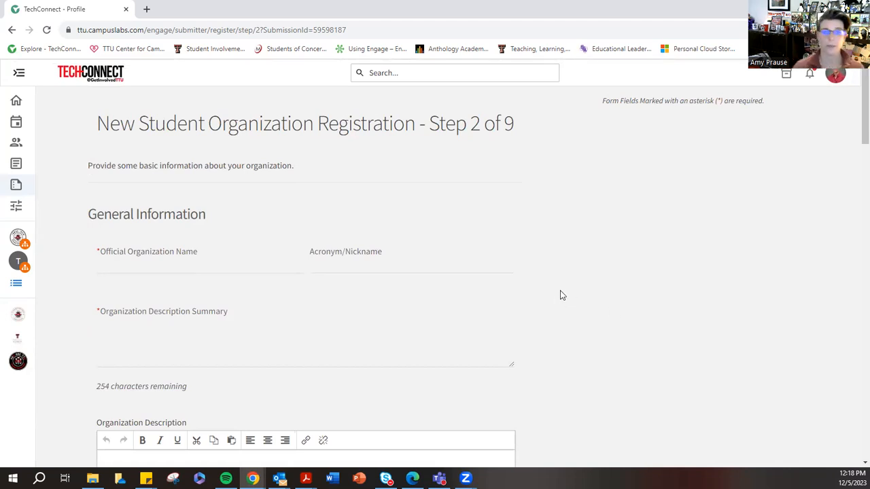
- Enter "Student Involvement New Student Org" as the official organization name and "SINSO" as its acronym
left_click(150, 264)
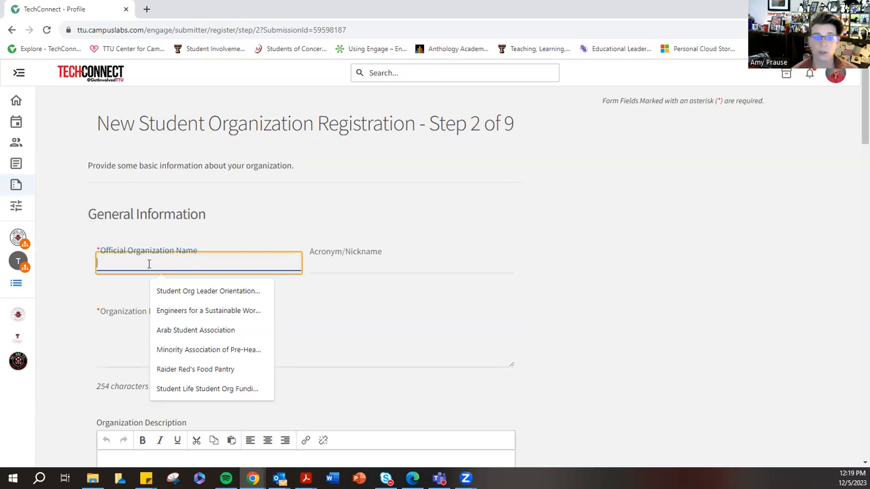
type("Student Involvement")
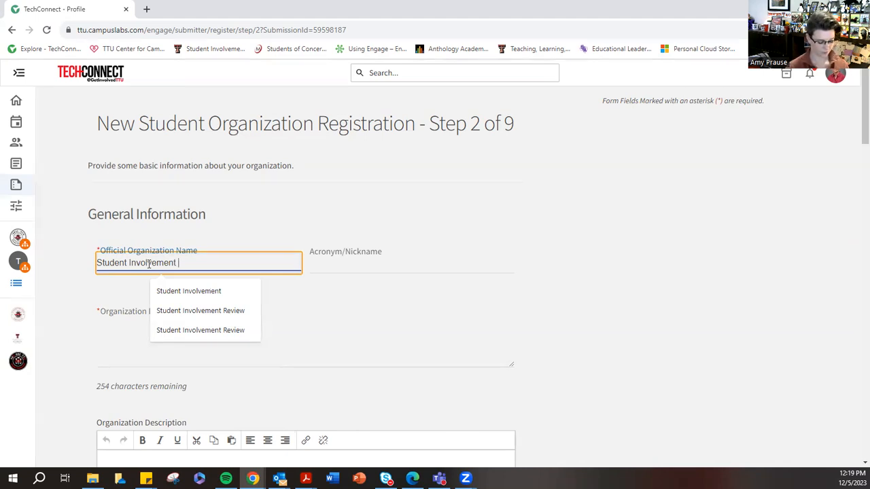
type("Ne")
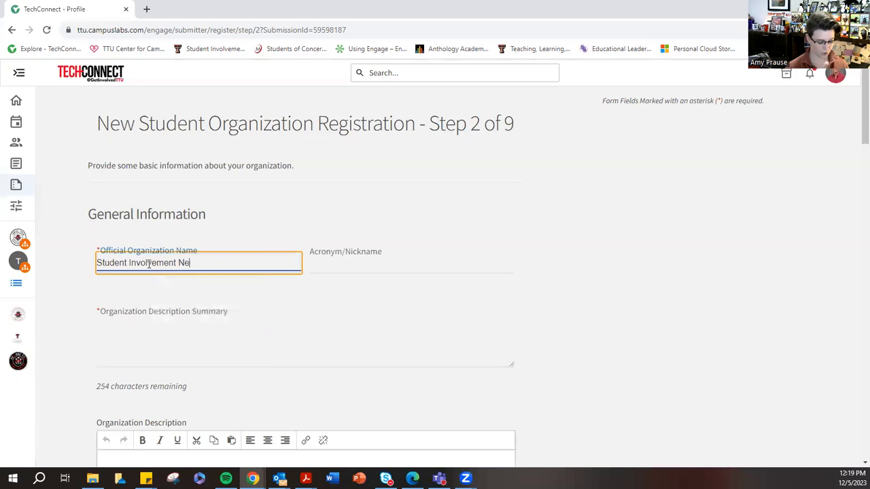
type("w Student Org")
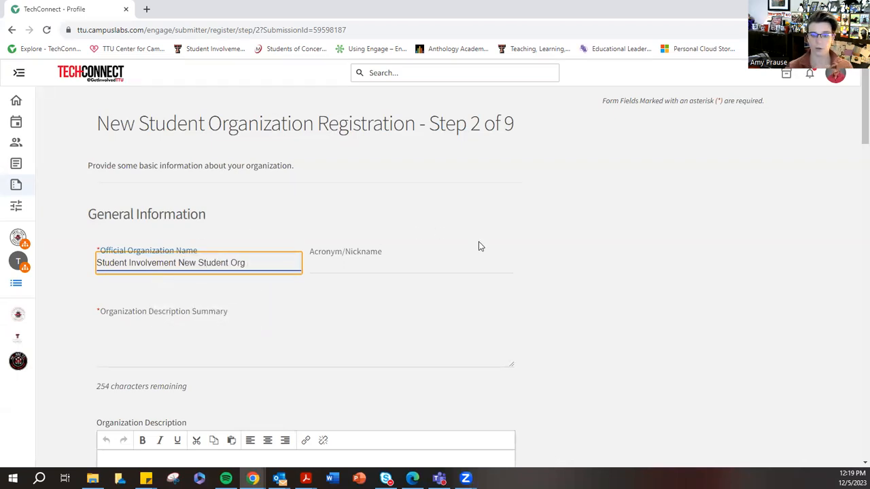
left_click(341, 267)
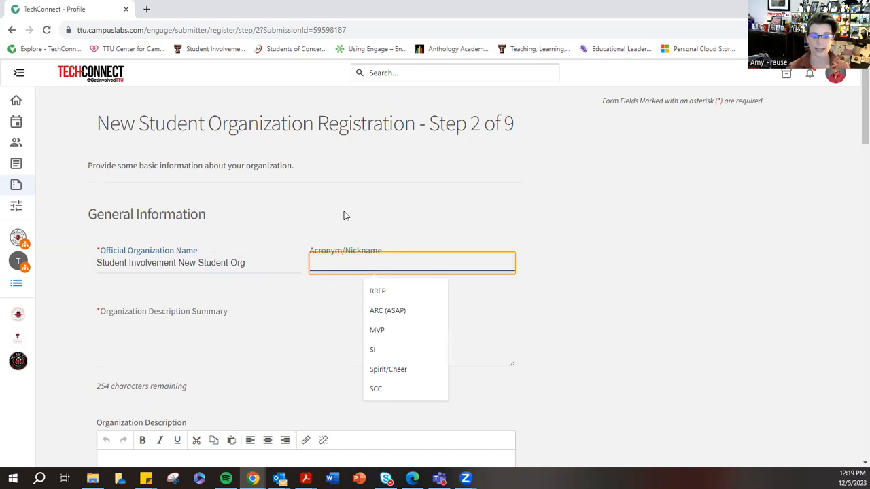
type("SINSO")
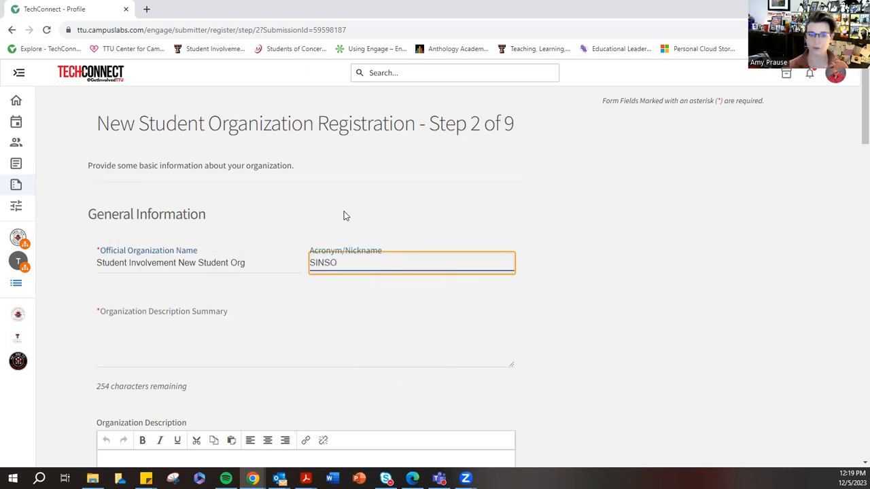
- Fill in the organization description summary with "This student org is a brand-new org that is being used for training purposes."
left_click(130, 328)
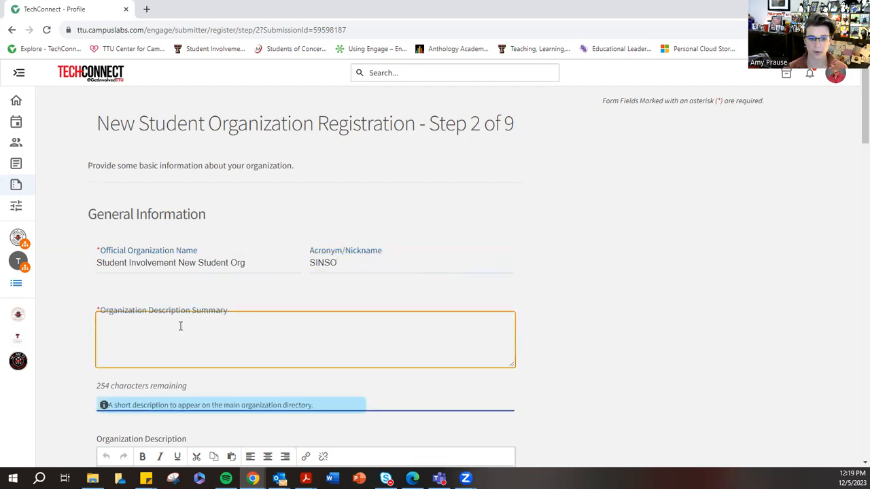
scroll(178, 324, "down", 1)
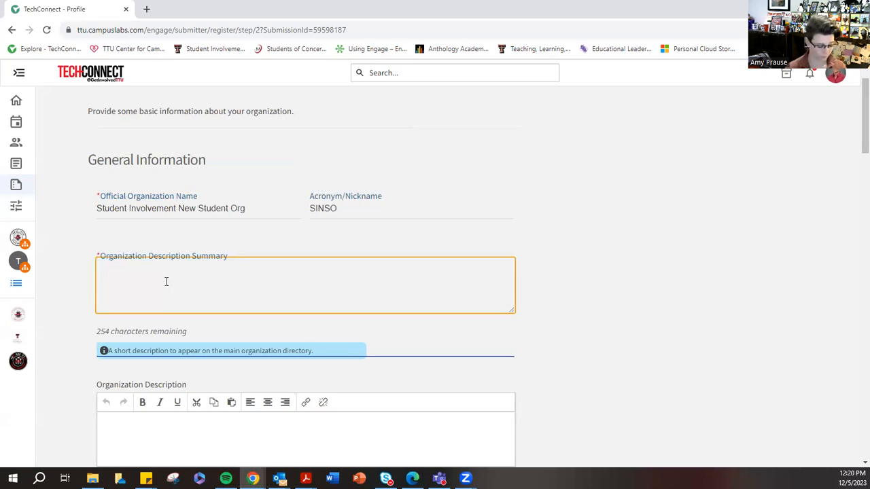
type("tHIS")
key("BackSpace")
key("BackSpace")
key("BackSpace")
key("BackSpace")
key("BackSpace")
type("This student org is a bran-new org that is used to")
key("BackSpace")
key("BackSpace")
key("BackSpace")
key("BackSpace")
key("BackSpace")
key("BackSpace")
key("BackSpace")
key("BackSpace")
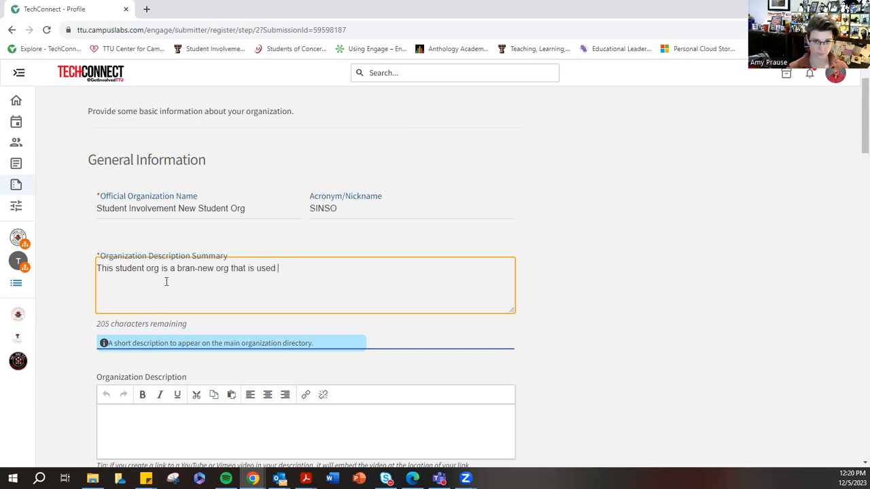
type("being use")
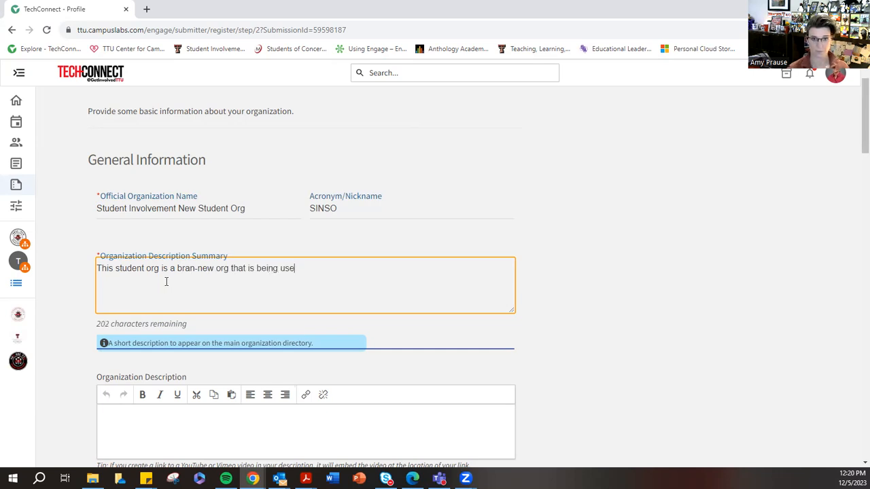
type("d for training purposes.")
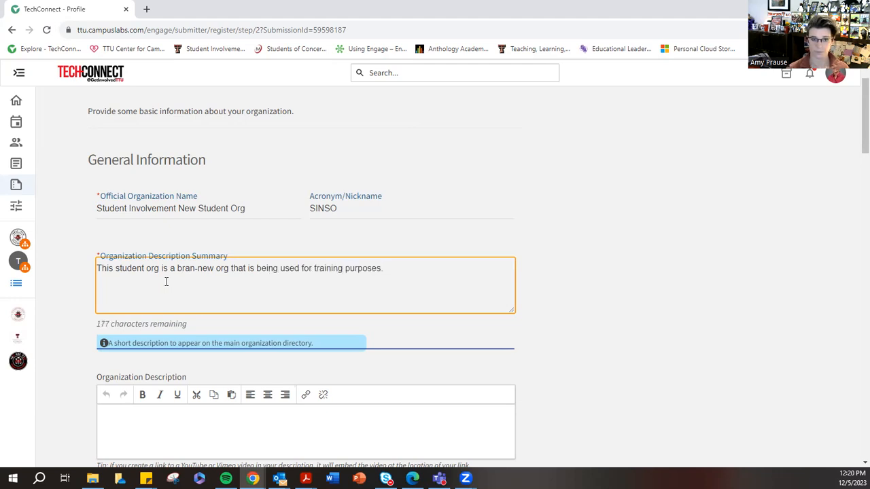
left_click(196, 269)
type("d")
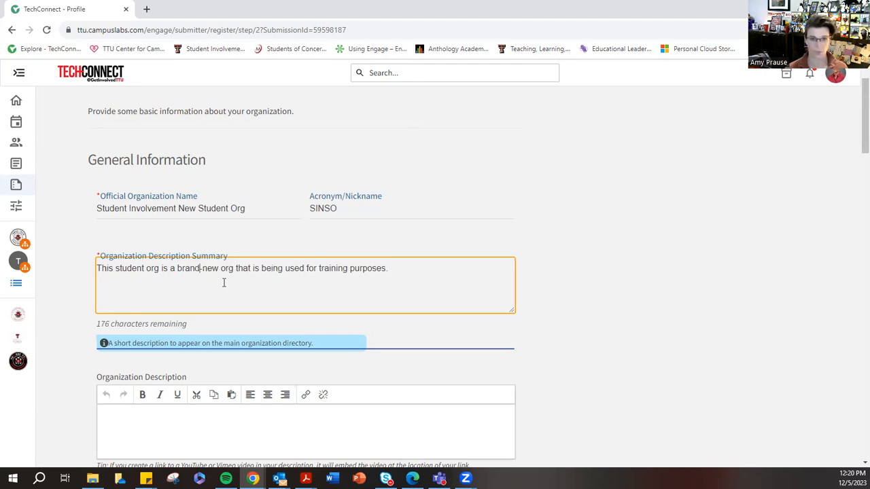
- Look over the Organization Description box and the Organization Web Site URL field, including the base address shown beneath it
scroll(224, 283, "down", 2)
left_click(169, 308)
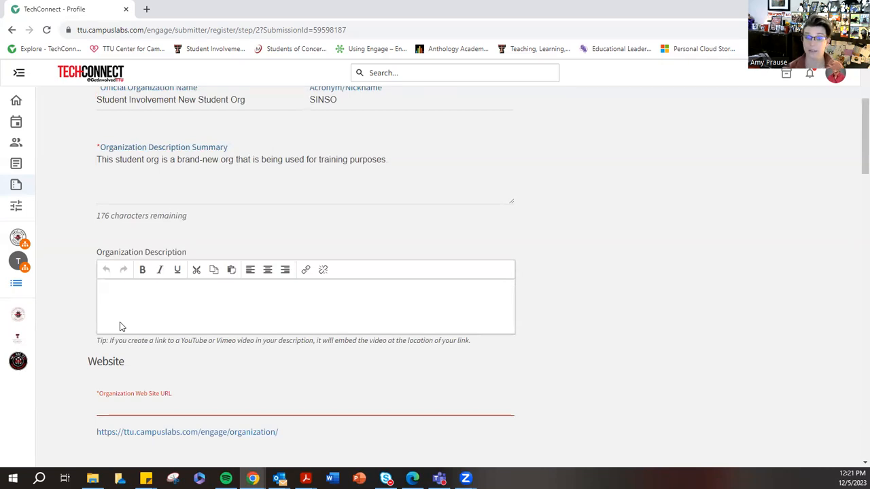
scroll(123, 326, "down", 2)
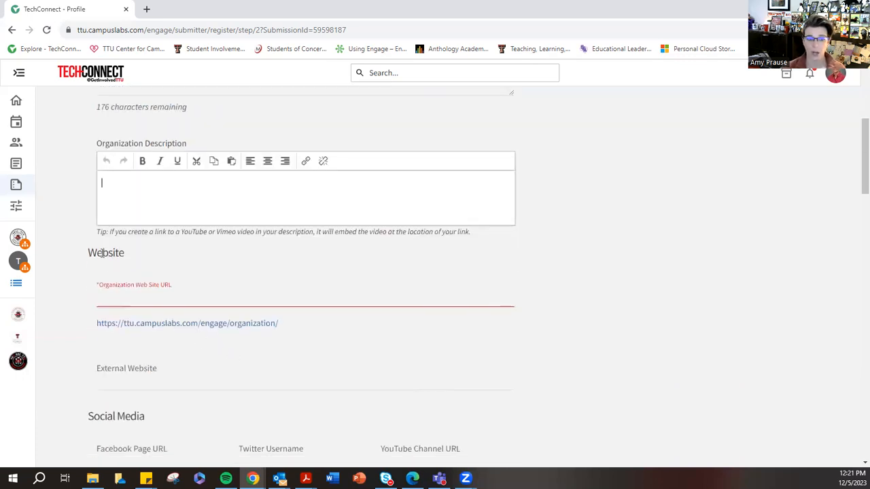
left_click_drag(88, 253, 128, 253)
left_click(118, 299)
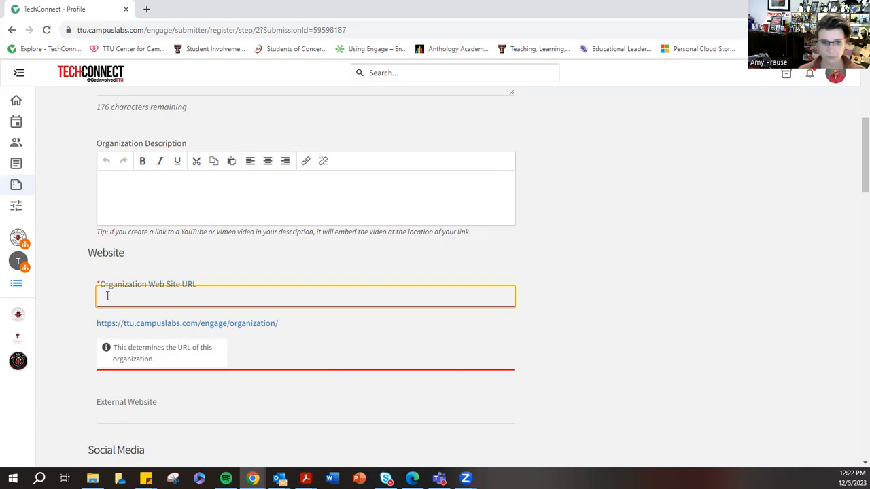
left_click_drag(97, 324, 255, 333)
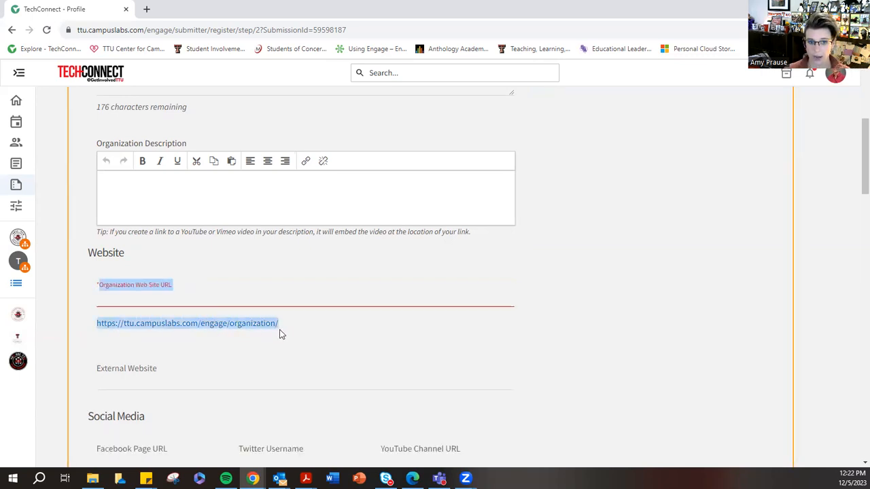
left_click(173, 297)
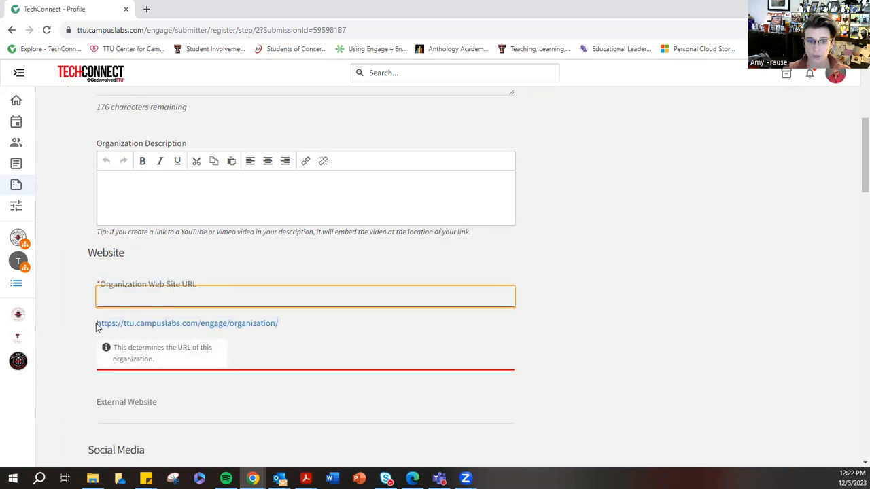
left_click(277, 324)
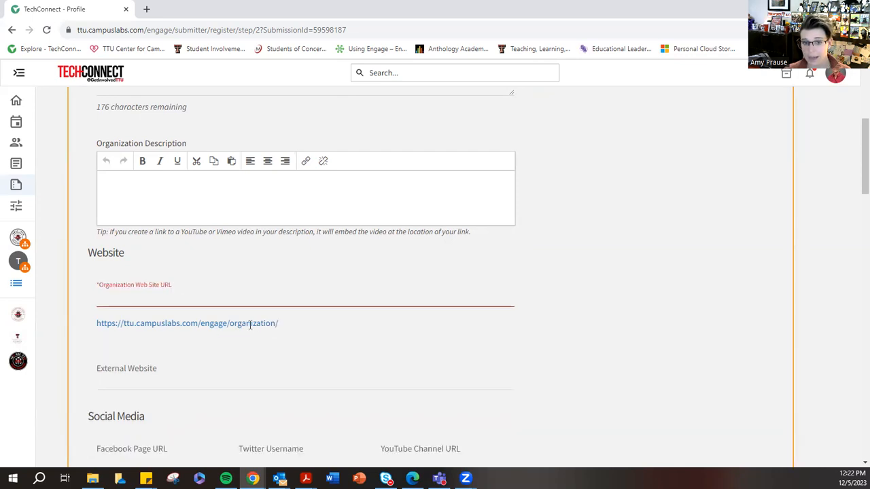
left_click_drag(231, 325, 277, 324)
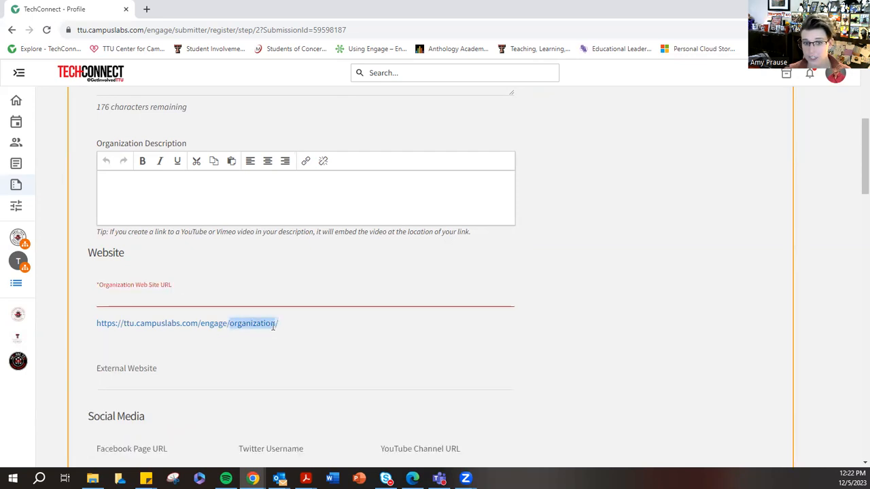
- Enter "Student-Involvement-New-Student-Org" as the organization web site URL
left_click(160, 297)
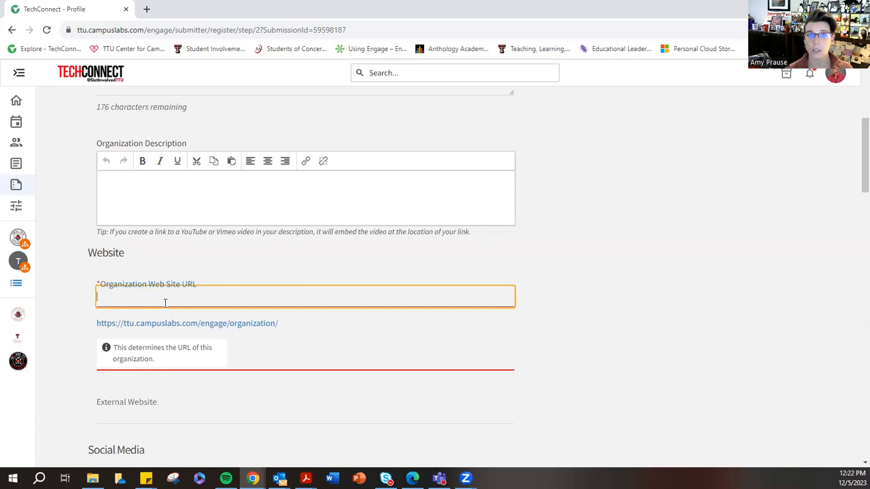
type("S")
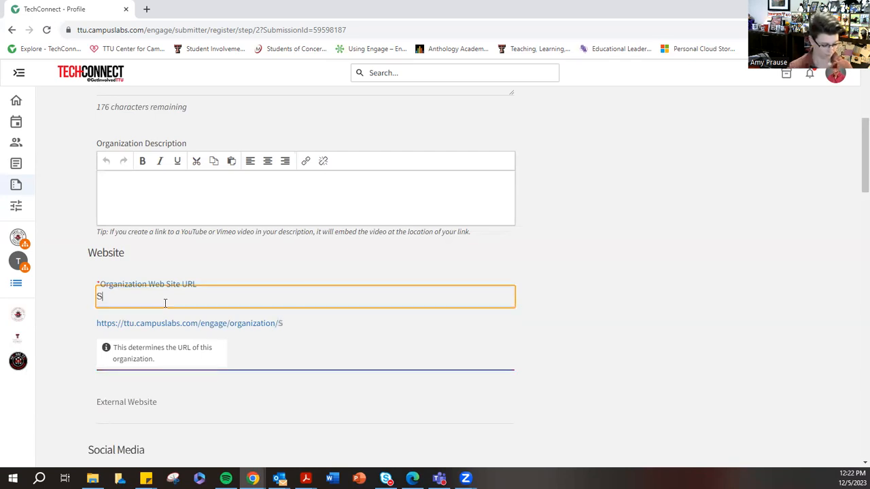
type("tudent-Involvem")
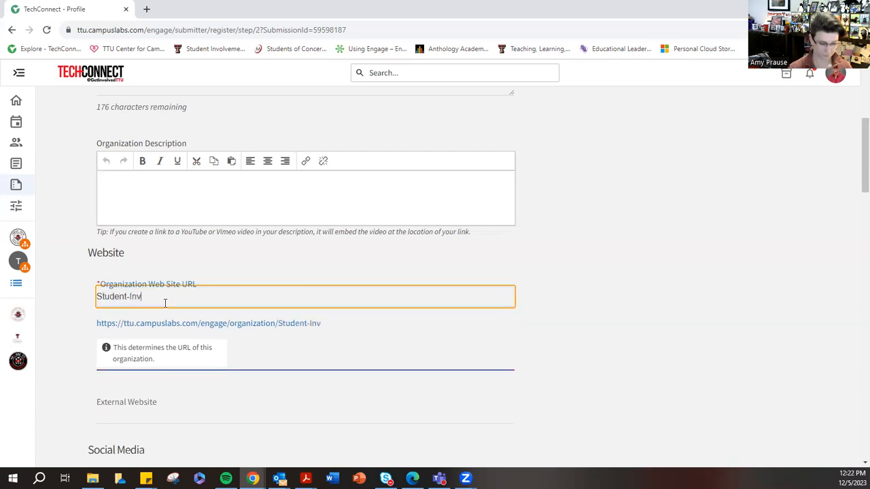
key("BackSpace")
type("ement")
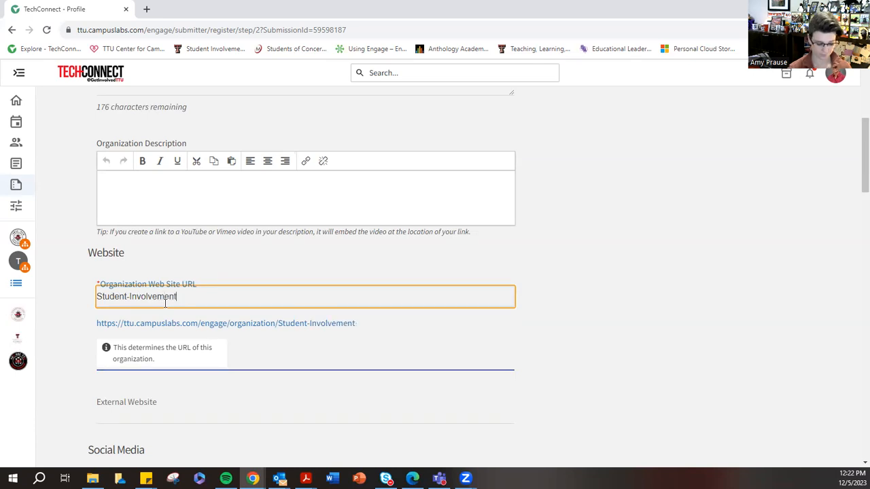
type("-New-Student-Org")
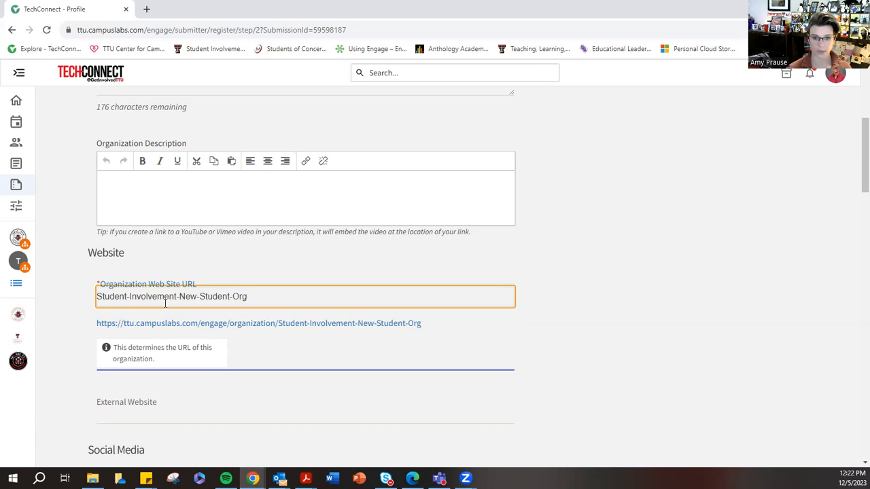
- Check the full organization web address, and look over the External Website and Social Media fields
left_click(154, 386)
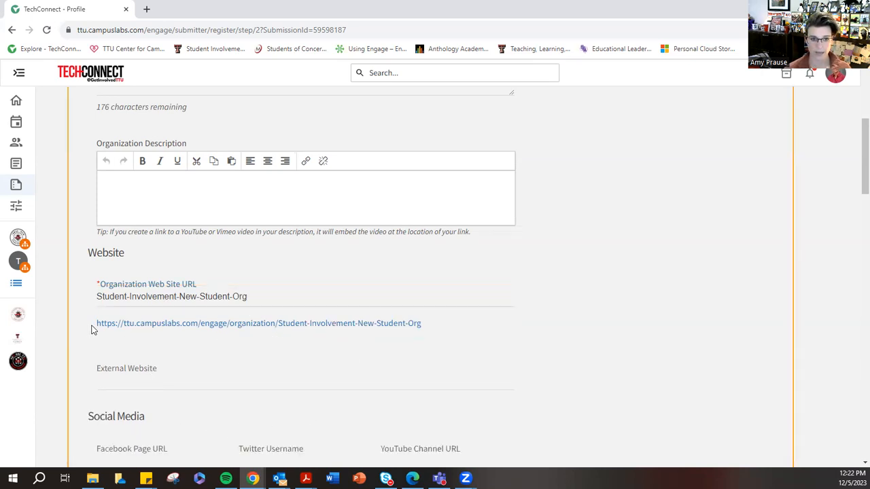
left_click_drag(97, 324, 419, 333)
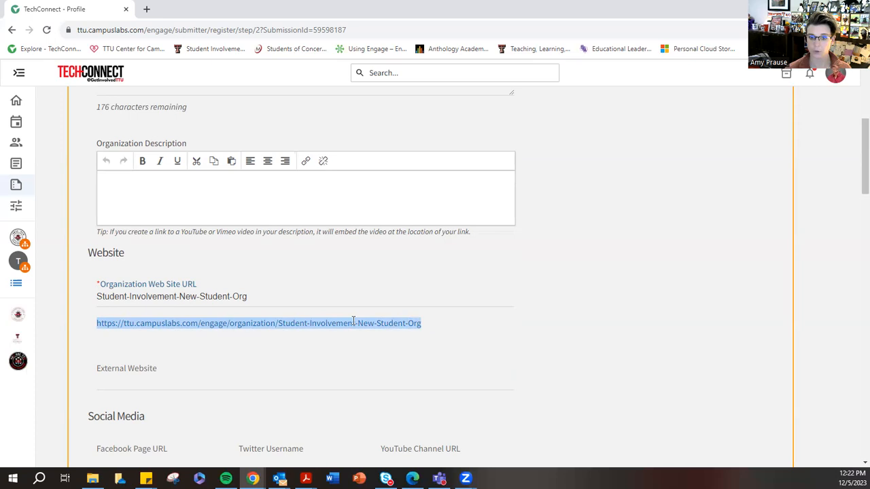
left_click(427, 328)
left_click(144, 372)
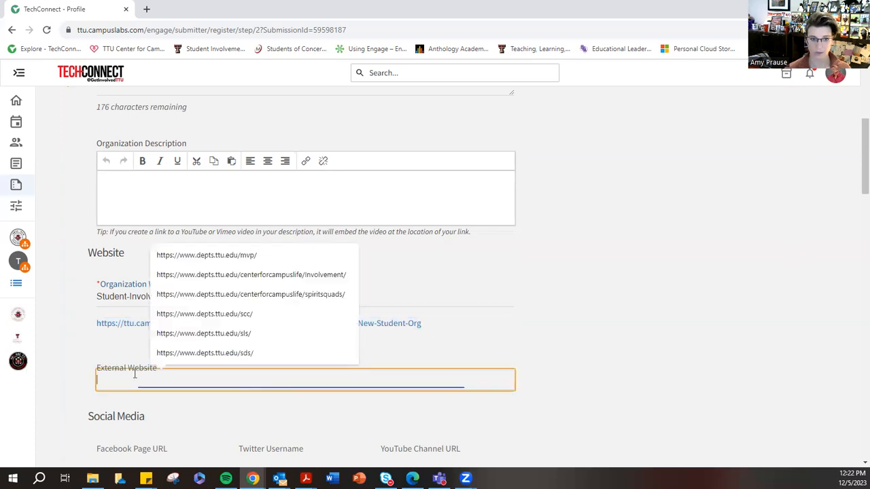
scroll(136, 326, "down", 2)
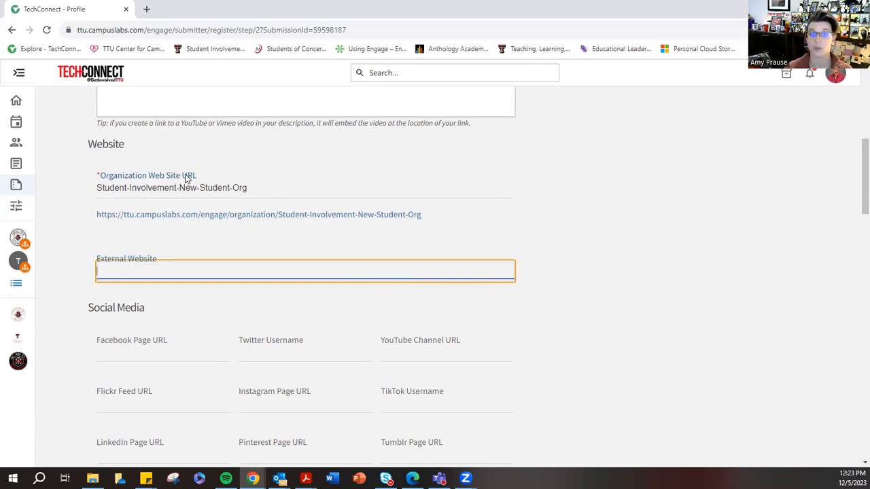
left_click(54, 229)
scroll(56, 231, "down", 2)
scroll(55, 230, "down", 1)
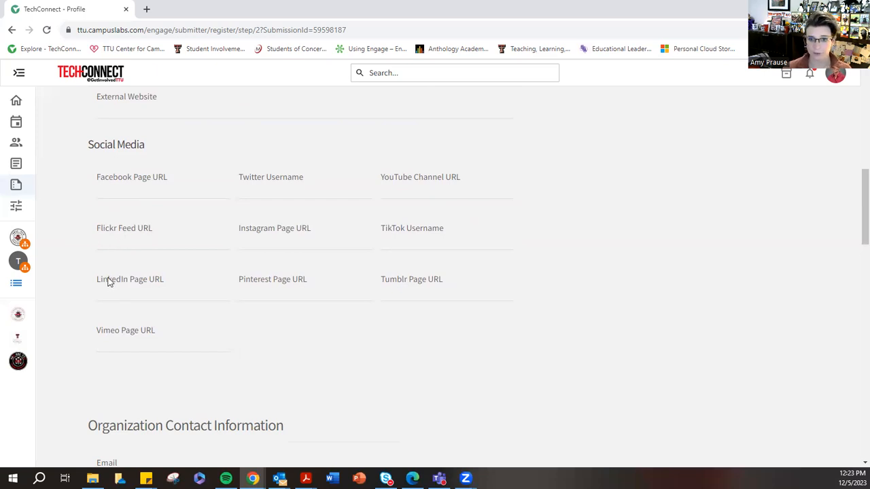
left_click(263, 240)
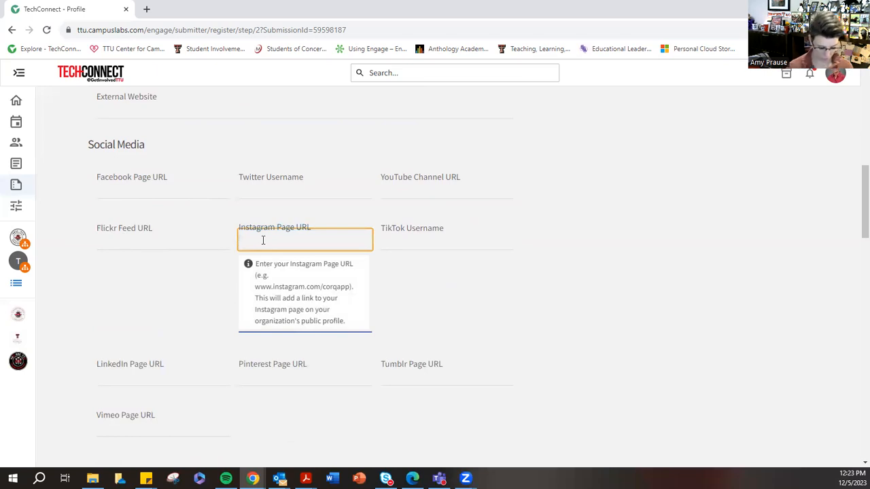
type("@s")
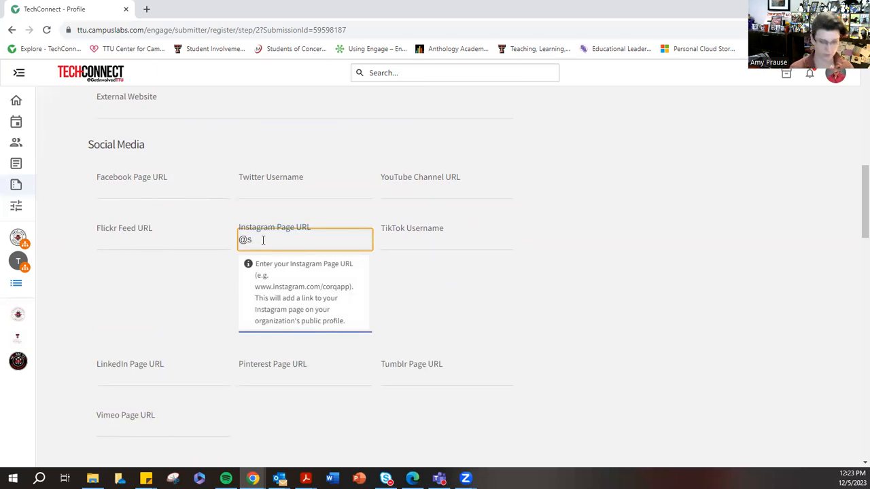
key("BackSpace")
type("ttu")
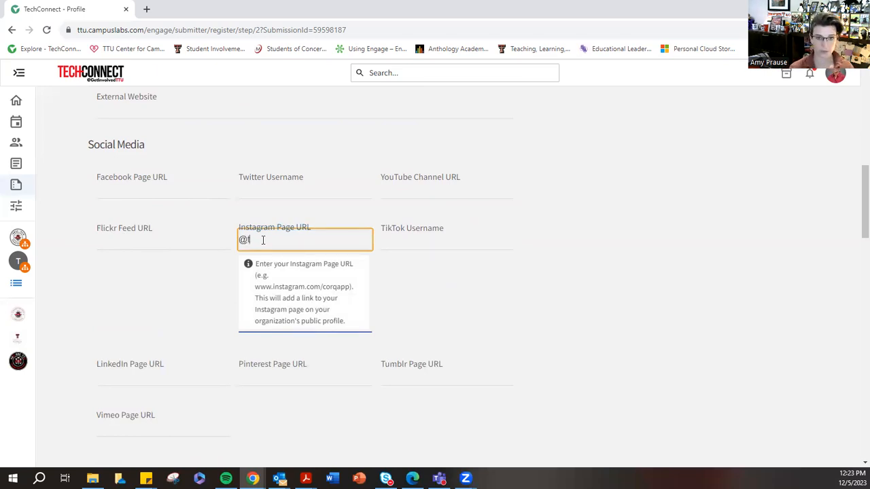
key("BackSpace")
key("BackSpace")
type("tud")
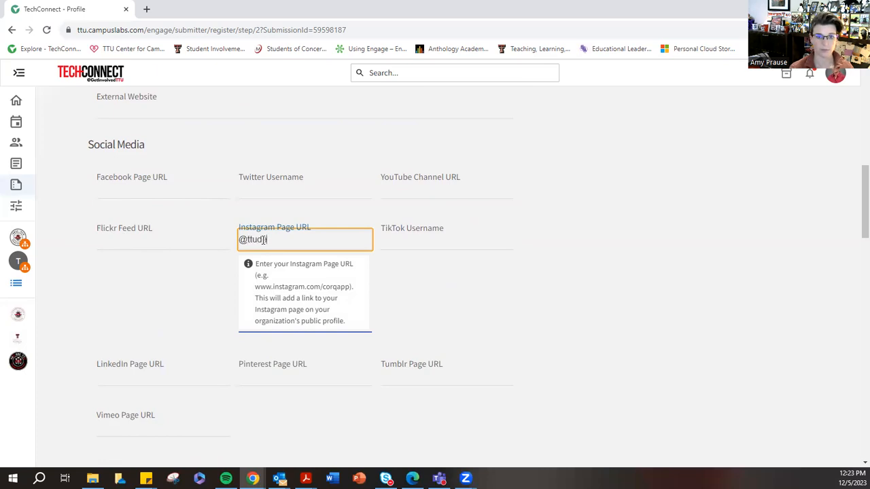
key("BackSpace")
key("BackSpace")
type("ustuden")
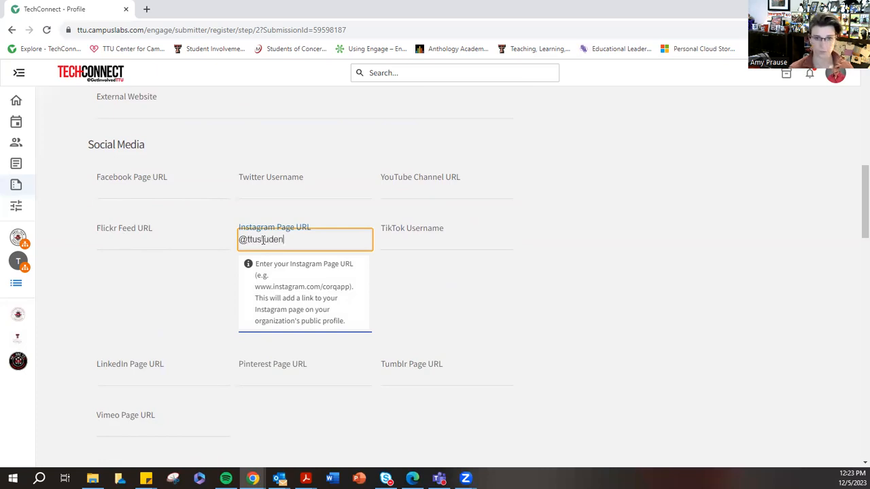
type("torgs")
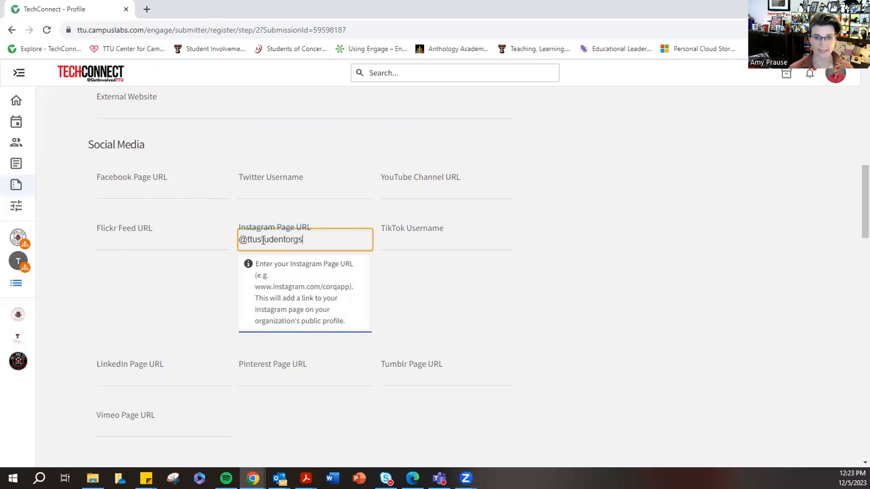
left_click(153, 272)
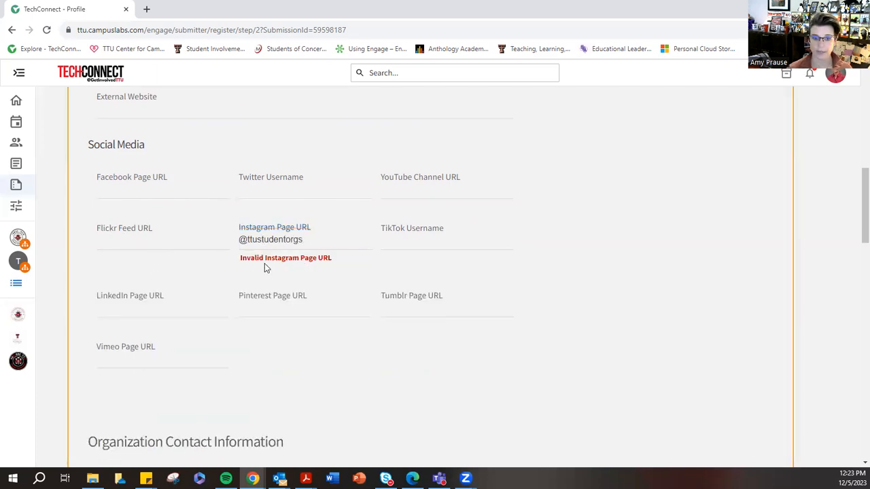
left_click(256, 242)
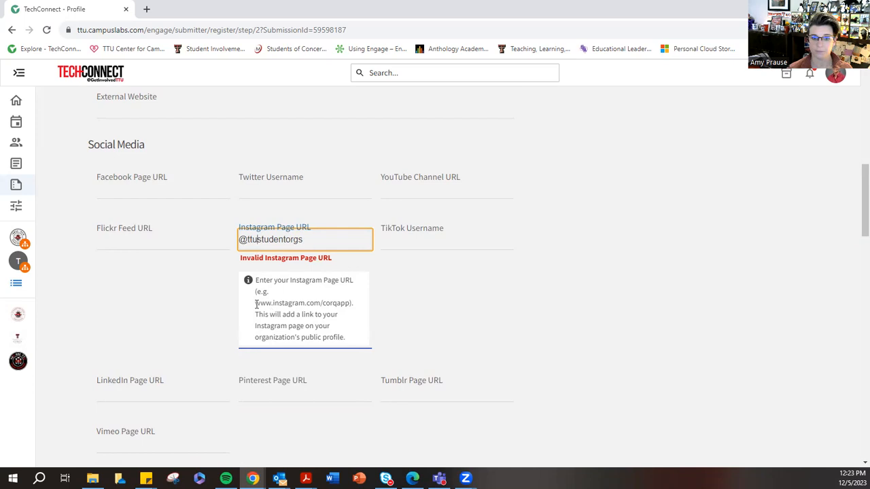
left_click(258, 307)
left_click_drag(313, 242, 228, 237)
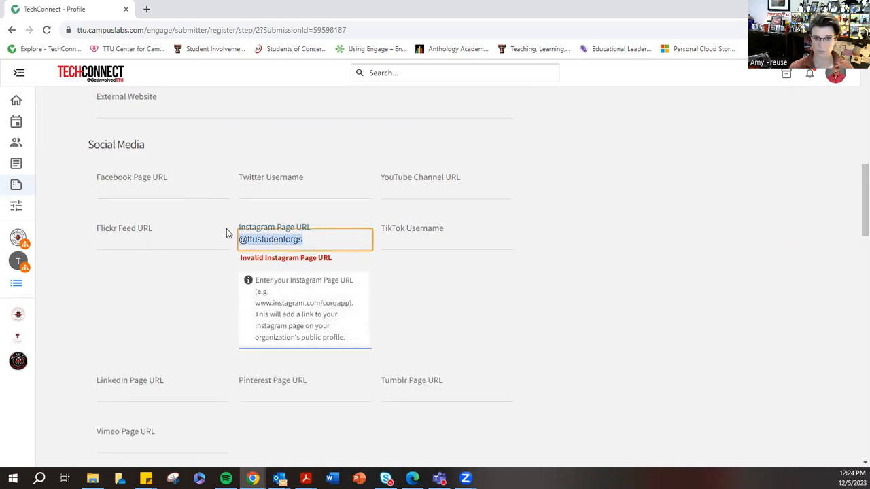
type("w")
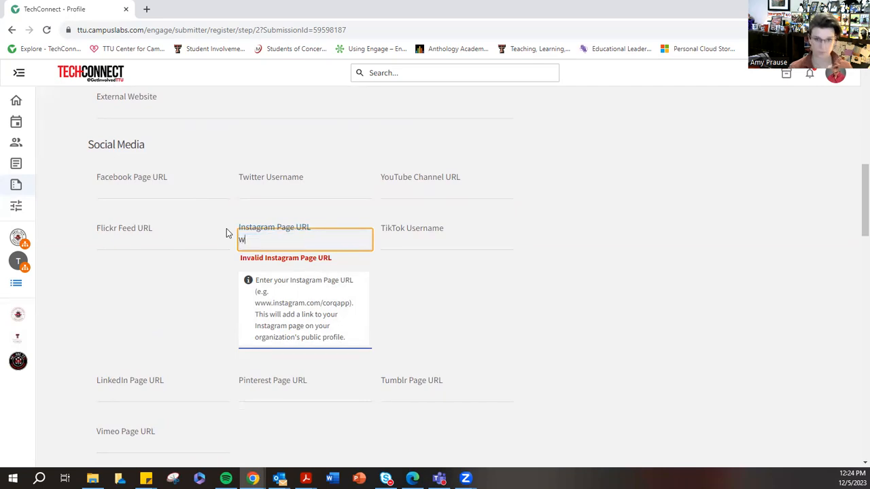
type("ww.insta")
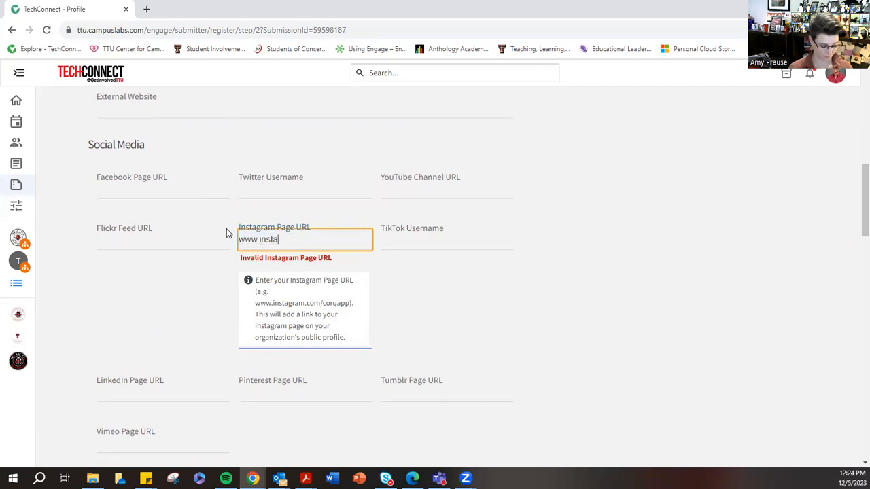
type("gram.com")
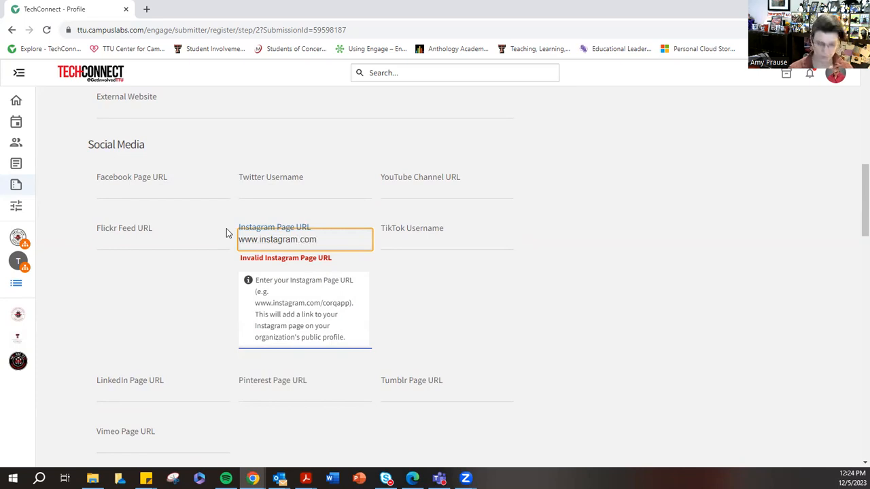
type("/")
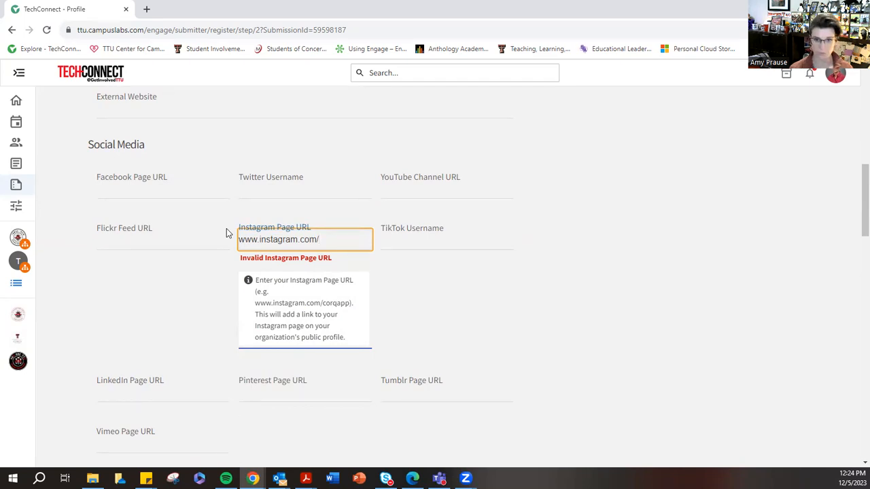
type("cor")
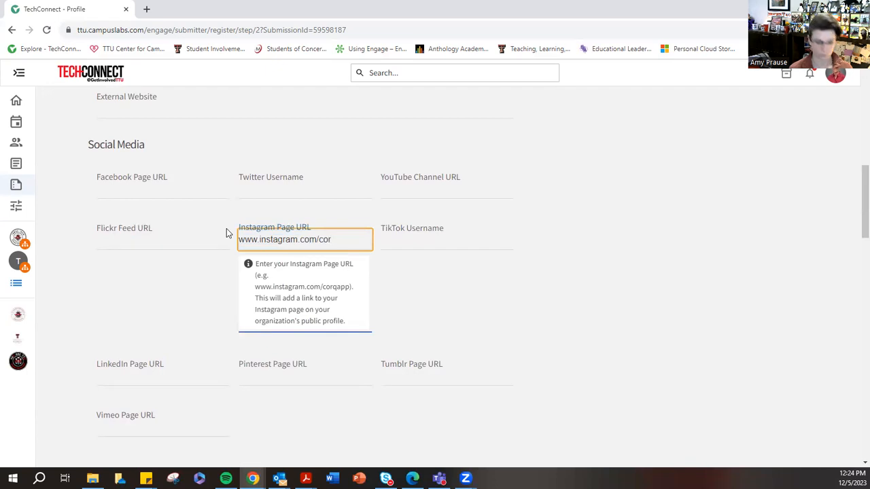
type("qapp")
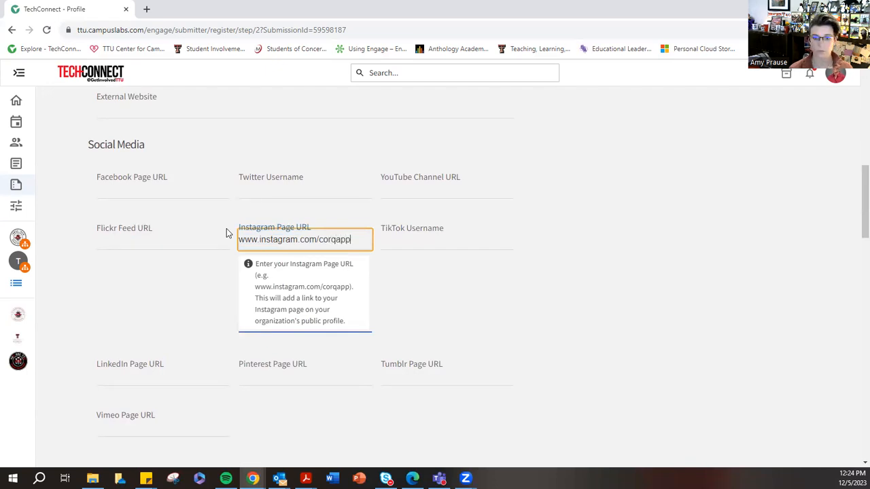
key("Tab")
left_click(293, 280)
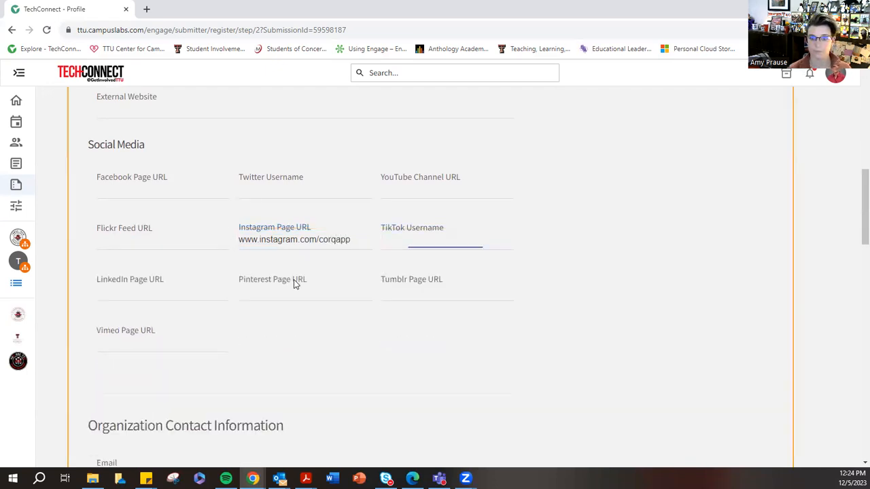
- Change the account name at the end of the Instagram page URL to "ttustudentprgs"
left_click_drag(354, 240, 326, 246)
type("tt")
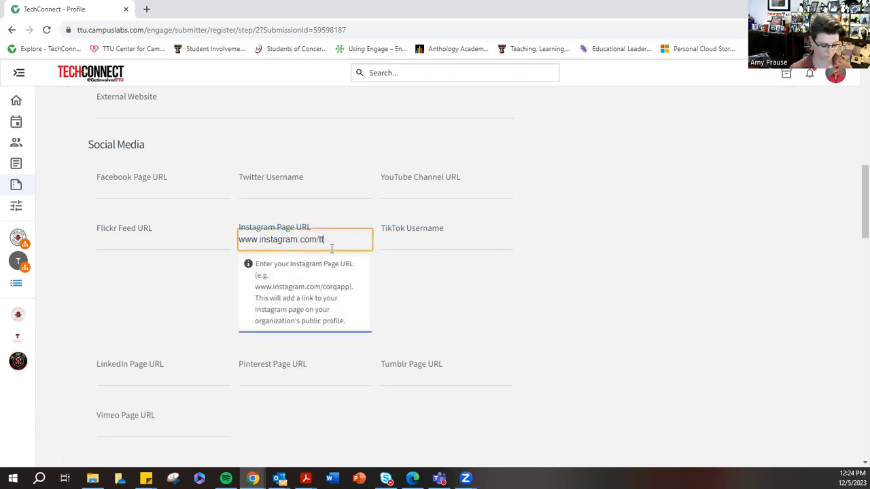
type("ustudentorgs")
key("Tab")
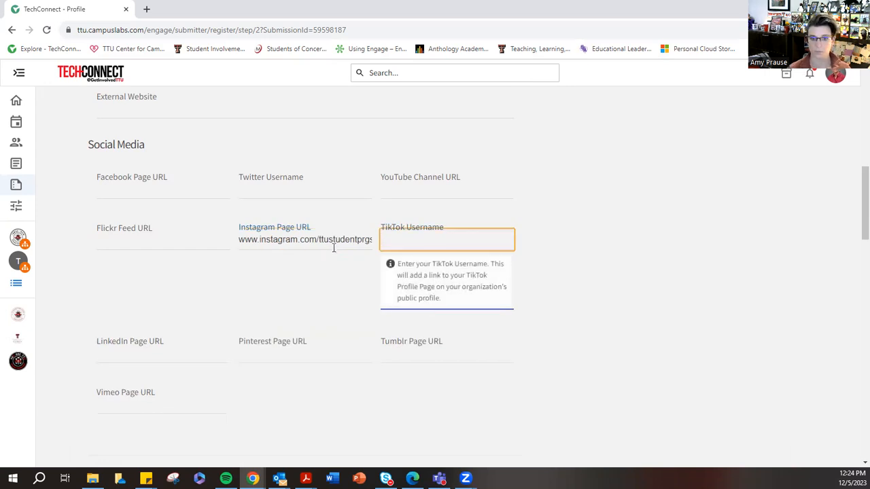
left_click(333, 241)
left_click(138, 294)
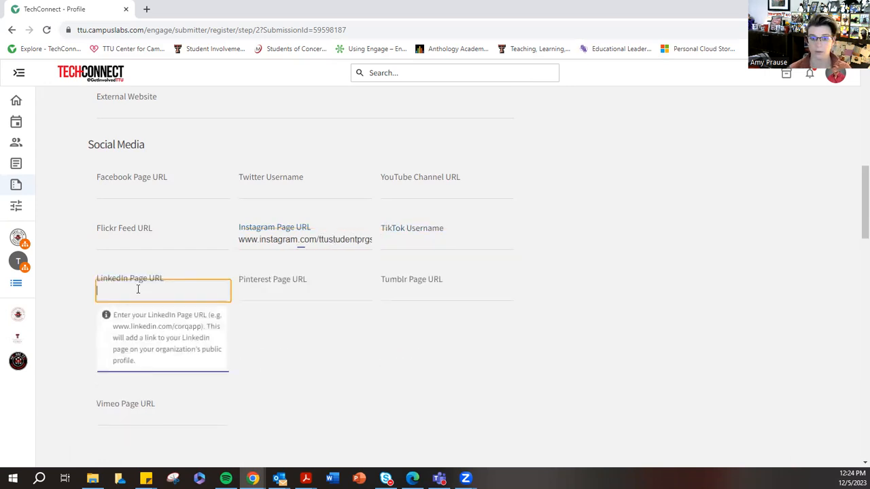
double_click(321, 240)
left_click(360, 241)
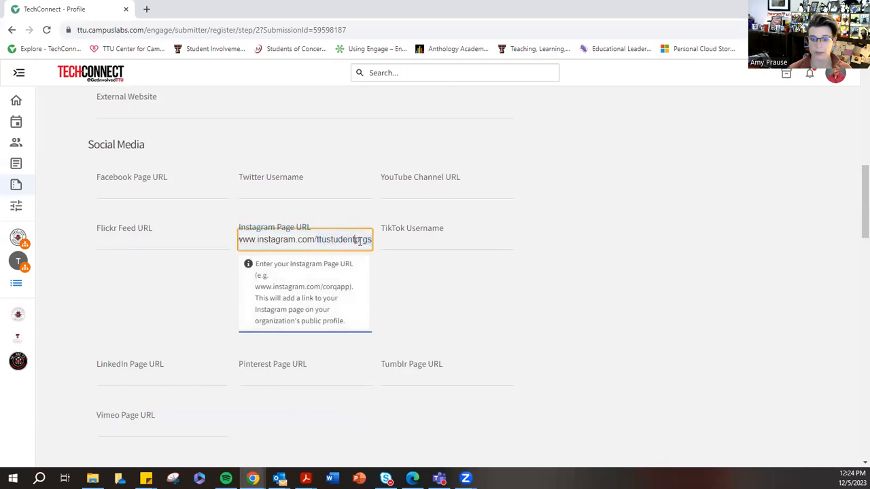
key("BackSpace")
type("o")
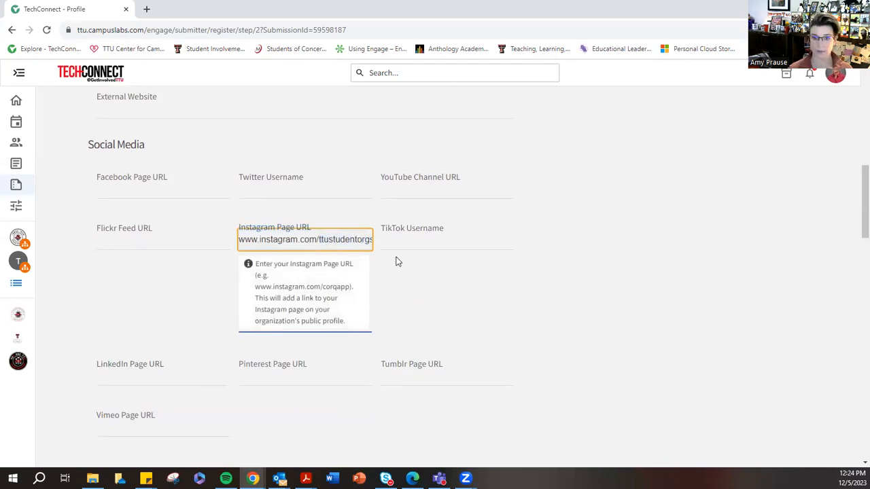
left_click(450, 282)
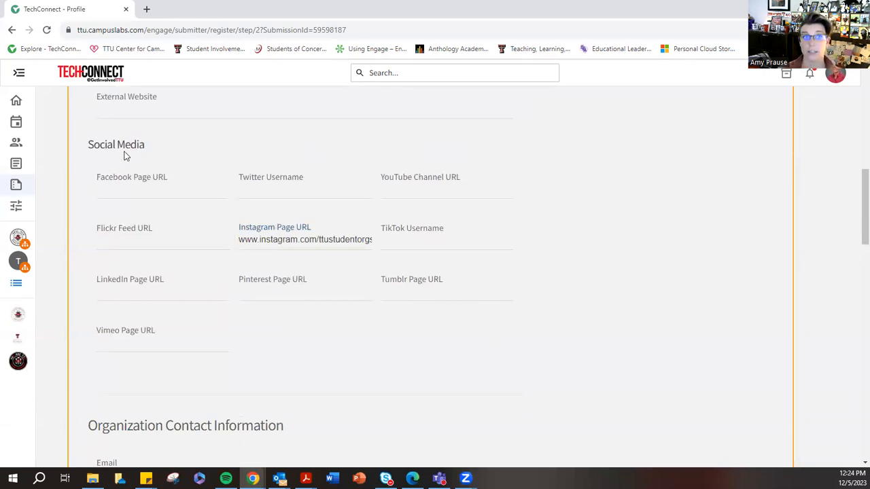
- Enter the organization's e-mail address in the Organization Contact Information section
scroll(183, 212, "up", 10)
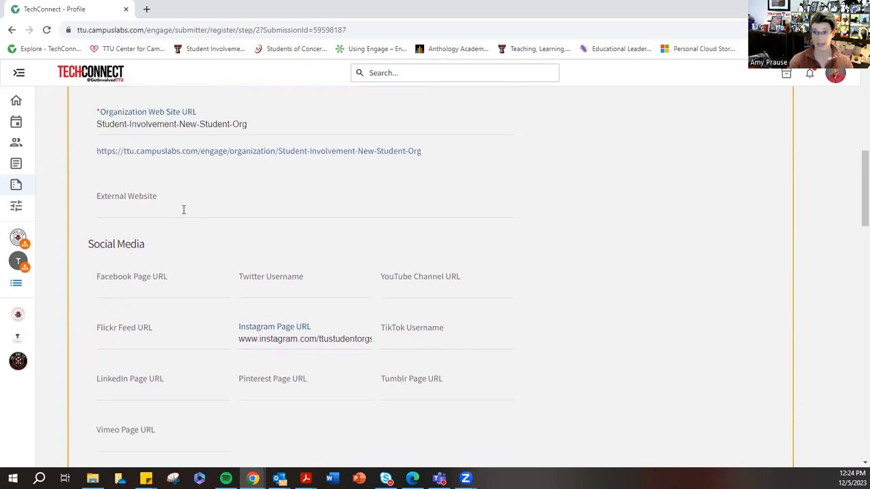
scroll(184, 206, "down", 15)
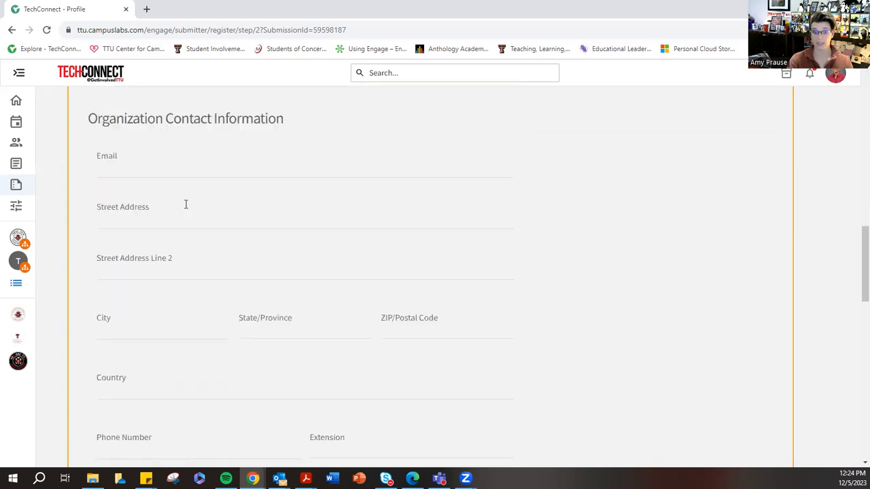
scroll(185, 205, "down", 2)
scroll(185, 204, "up", 9)
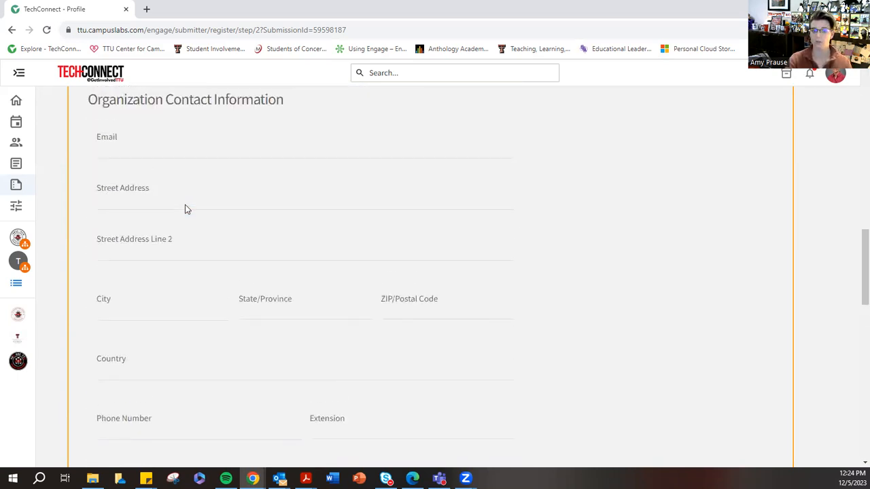
scroll(185, 208, "up", 1)
scroll(190, 204, "down", 5)
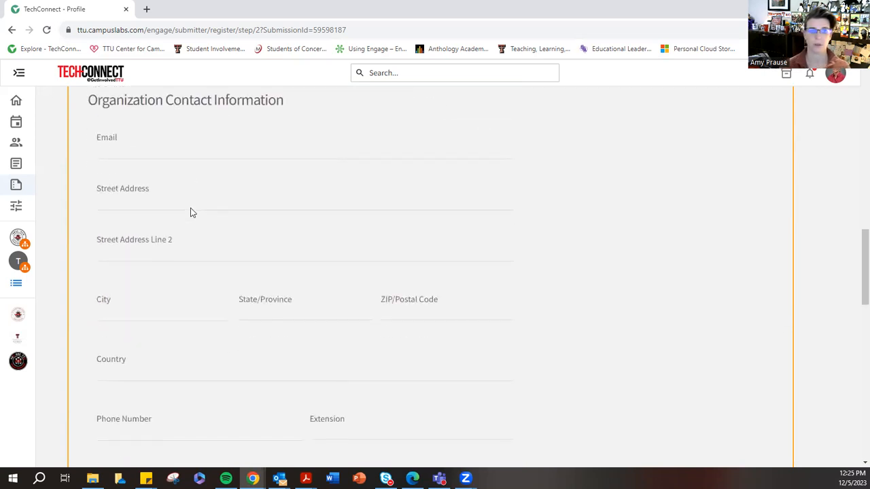
left_click(143, 147)
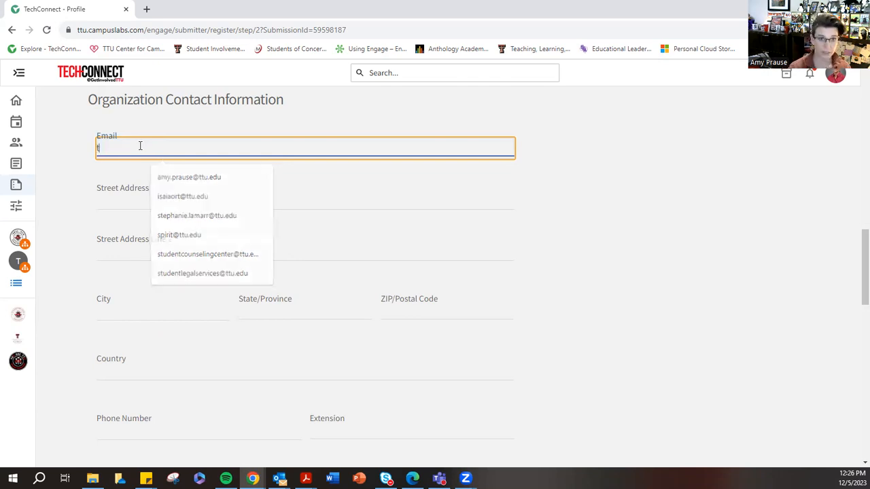
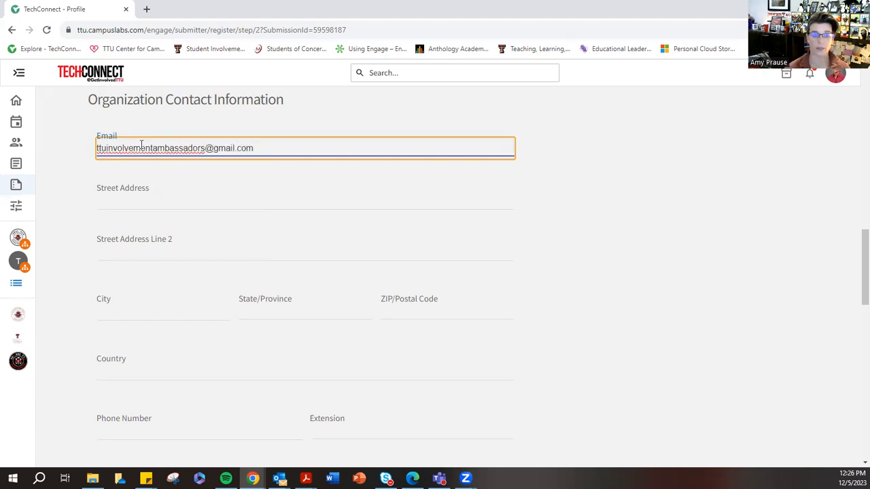
- Highlight the organization's contact e-mail to check it, leaving the entry as it is
left_click(133, 201)
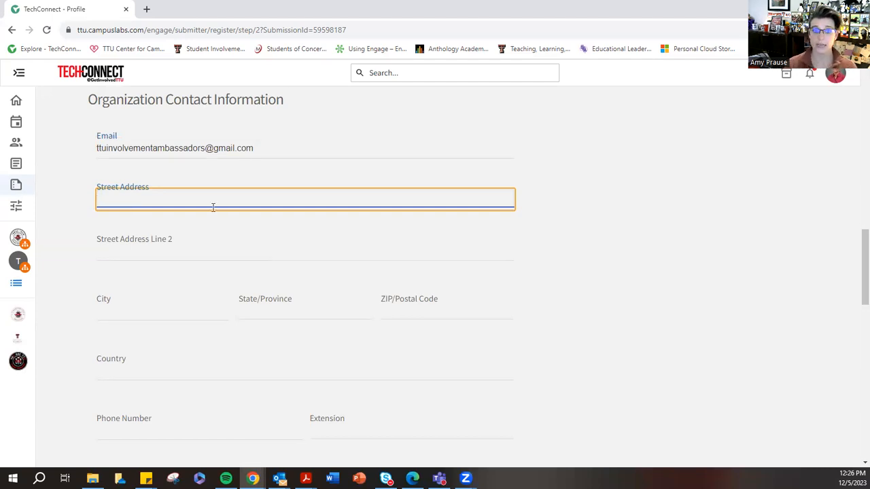
left_click(94, 154)
left_click_drag(97, 151, 206, 155)
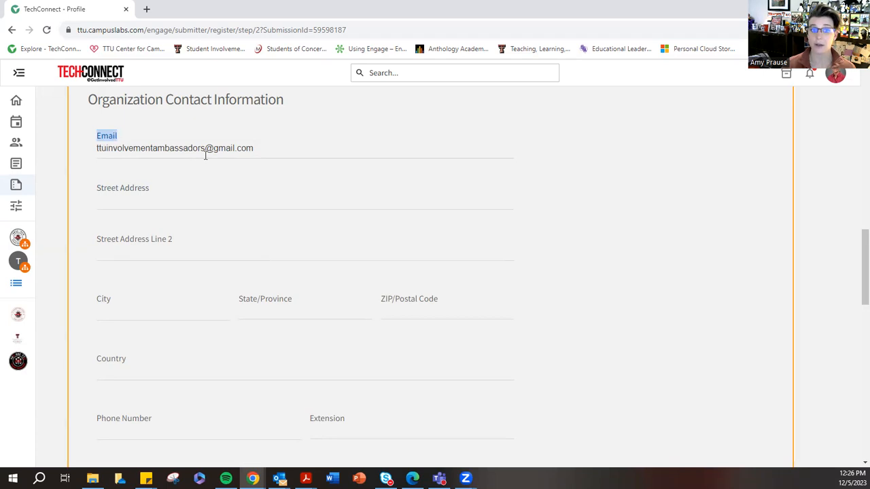
left_click_drag(258, 148, 80, 165)
left_click(79, 165)
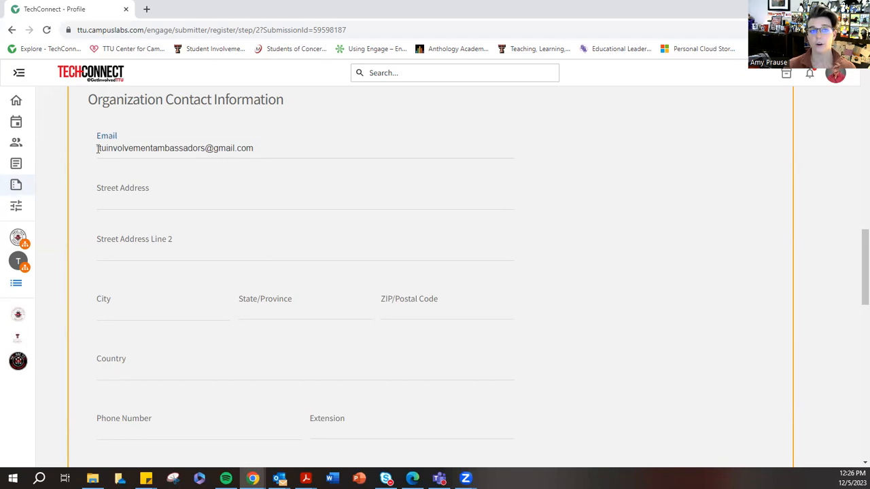
left_click_drag(98, 150, 261, 151)
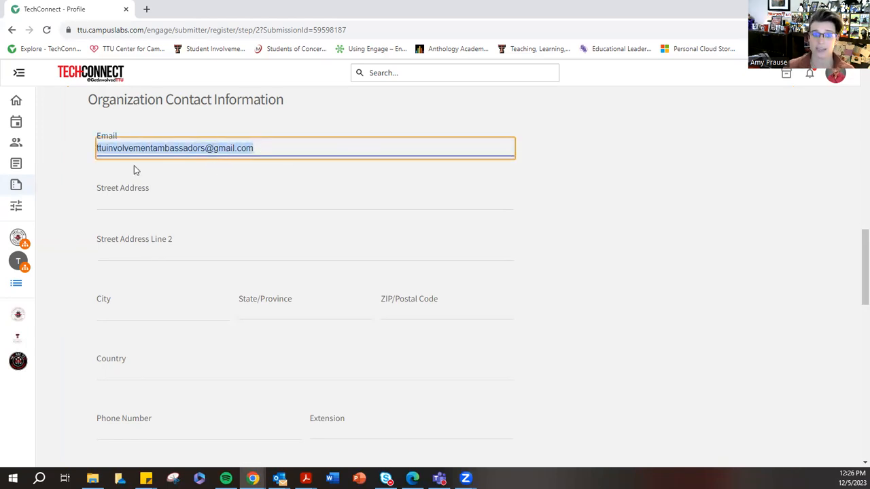
left_click(103, 176)
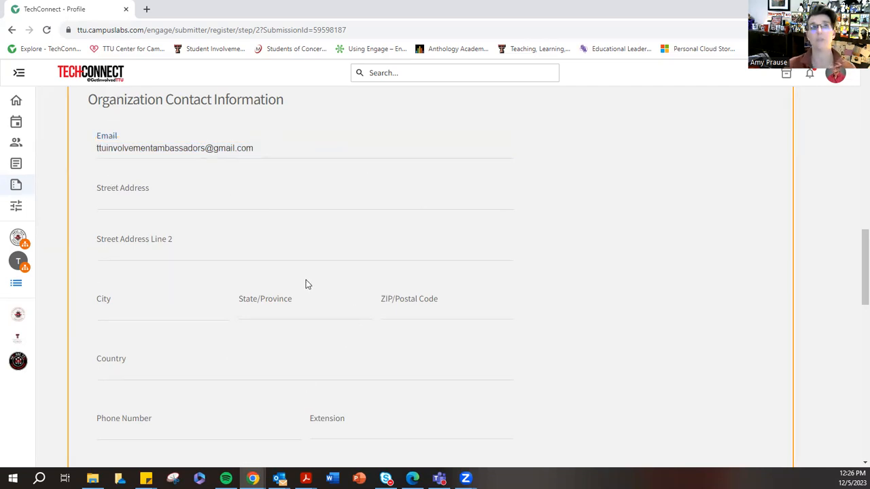
- Fill in the organization's street address in the contact information
left_click(127, 204)
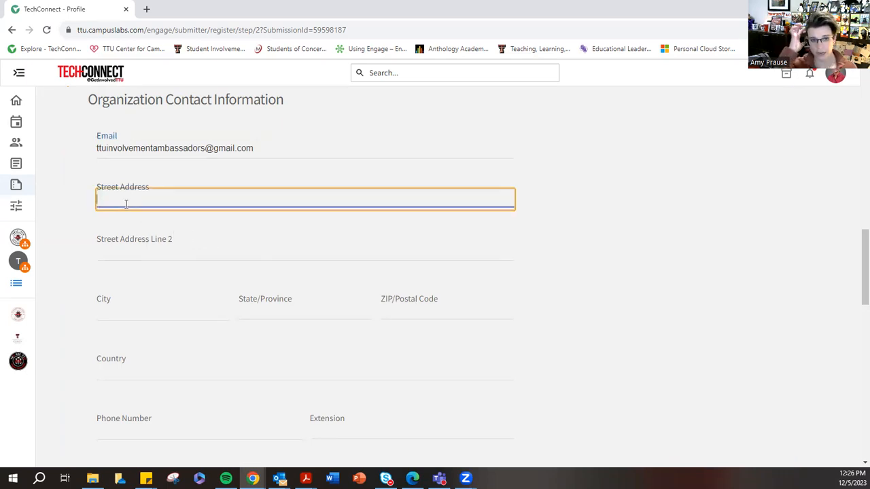
type("2615 ")
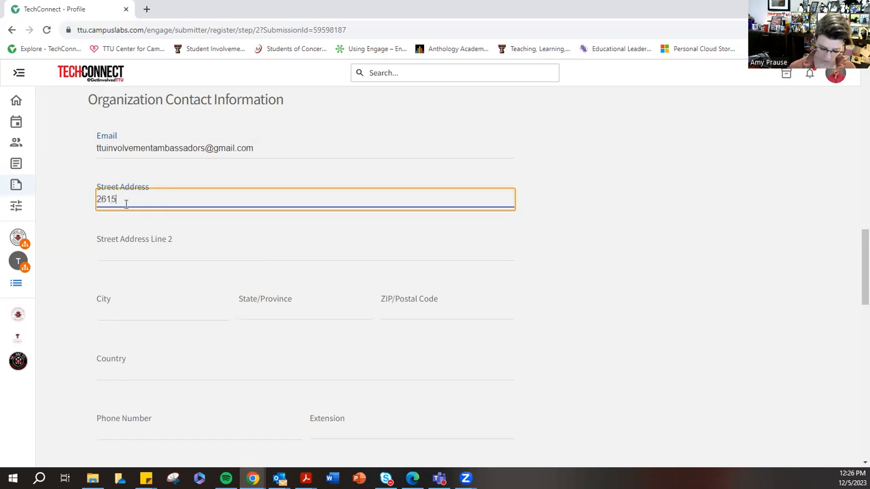
type("15th St .")
- Leave the second address line blank and fill in the organization's city and state abbreviation
key("Tab")
key("Tab")
type("Lubbock")
key("Tab")
type("T")
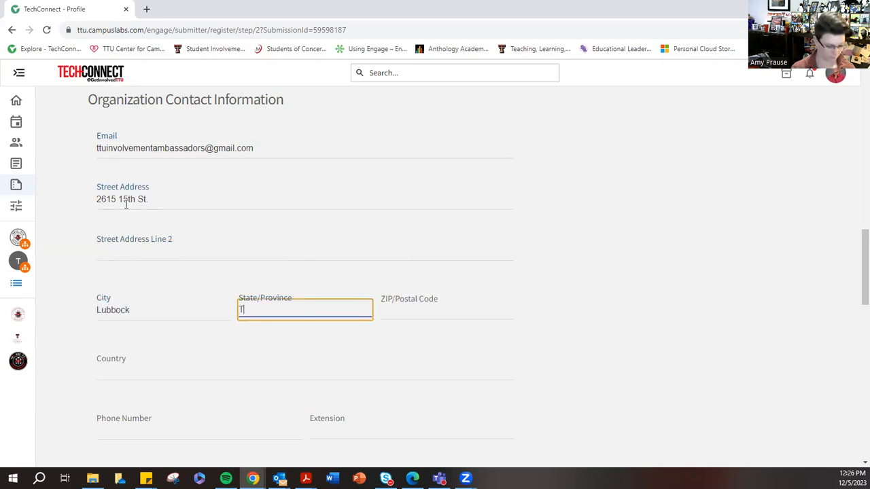
type("X")
- Fill in the ZIP/postal code of the organization's address
key("Tab")
type("79")
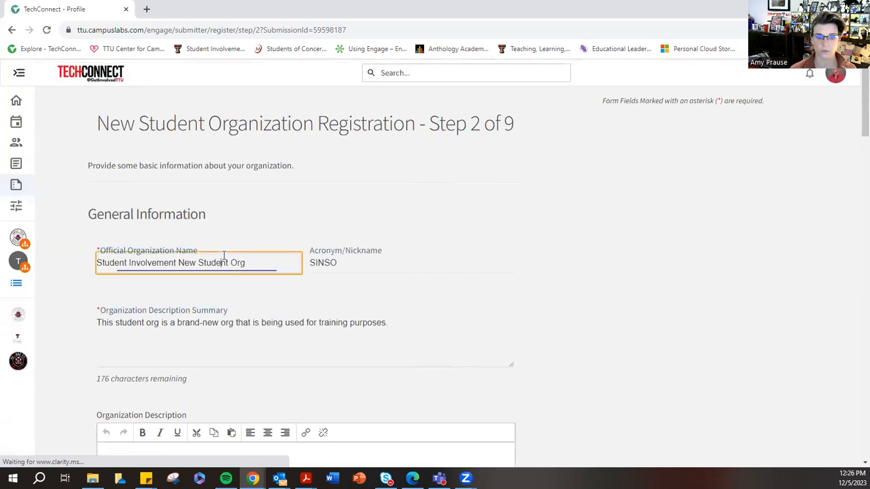
scroll(334, 266, "down", 5)
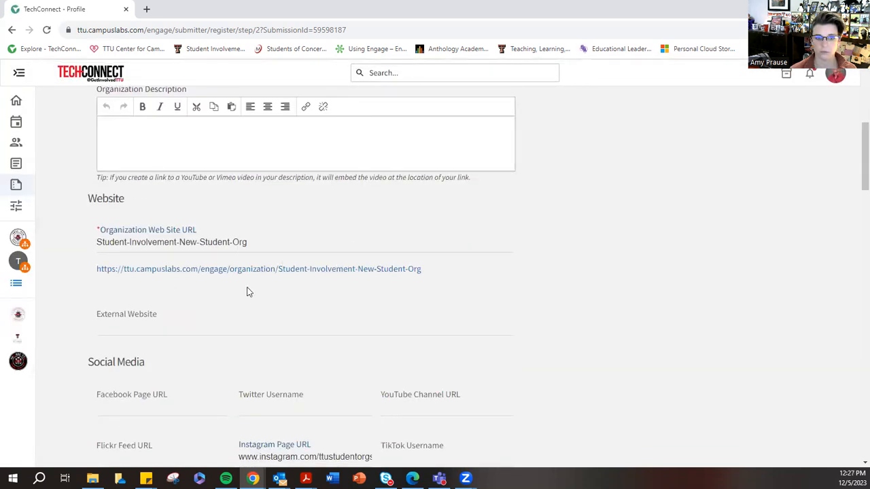
left_click(169, 156)
scroll(163, 160, "up", 2)
scroll(295, 256, "down", 10)
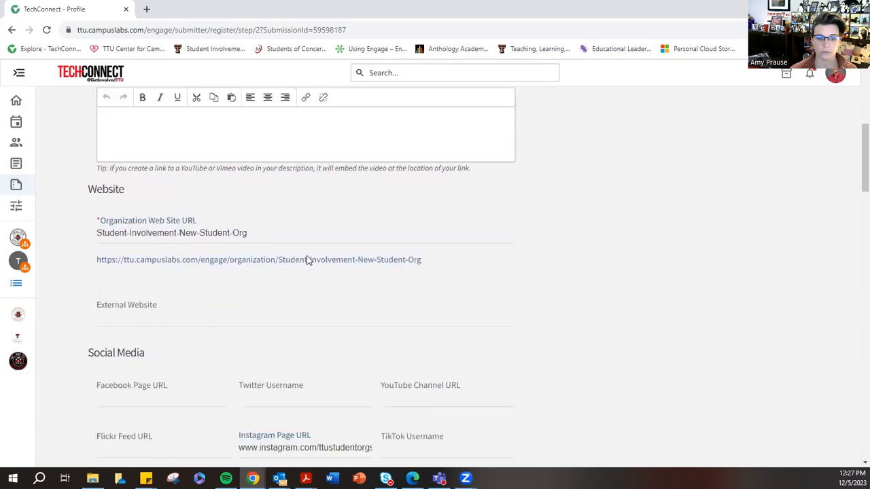
scroll(361, 277, "down", 3)
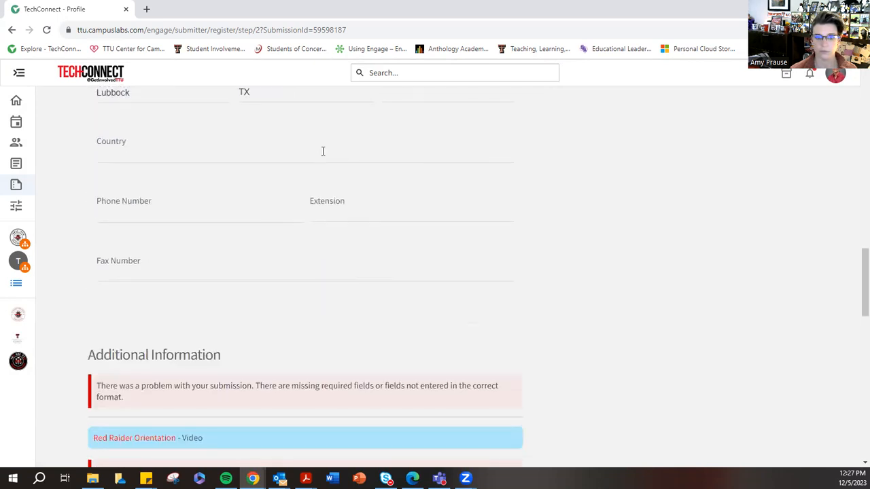
scroll(322, 149, "up", 2)
left_click(406, 255)
type("79")
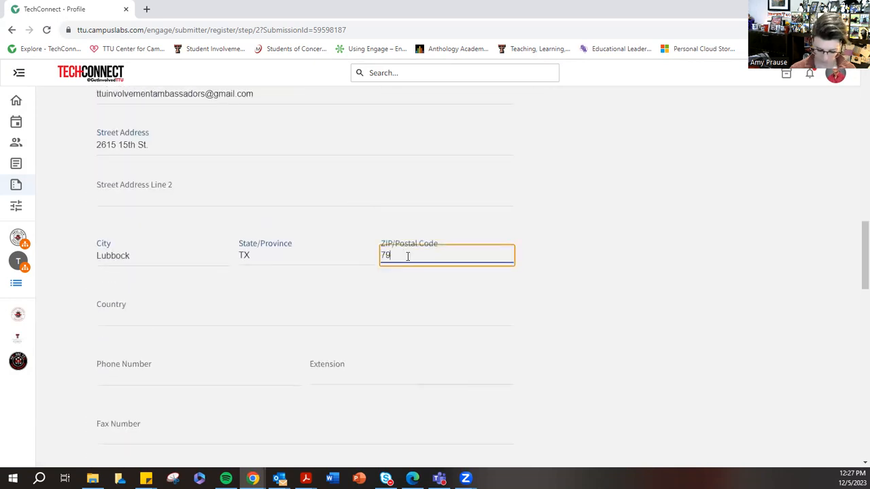
type("409")
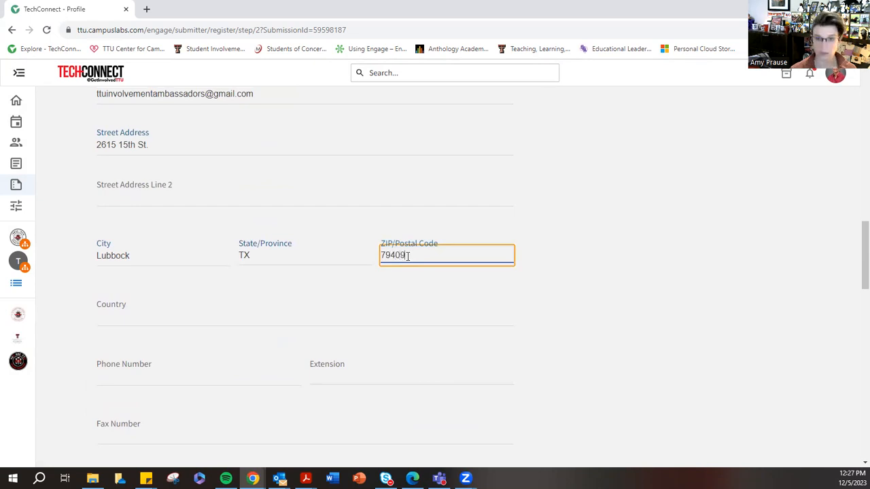
- Enter "U.S.A." in capital letters as the country of the organization's address
left_click(171, 314)
type("u.s.")
type(".s")
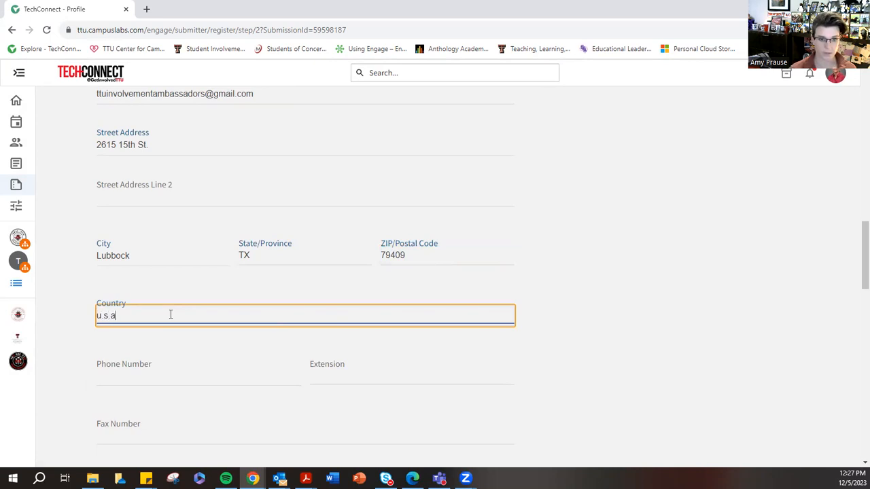
type("A")
key("BackSpace")
key("BackSpace")
key("BackSpace")
type(".S.A.")
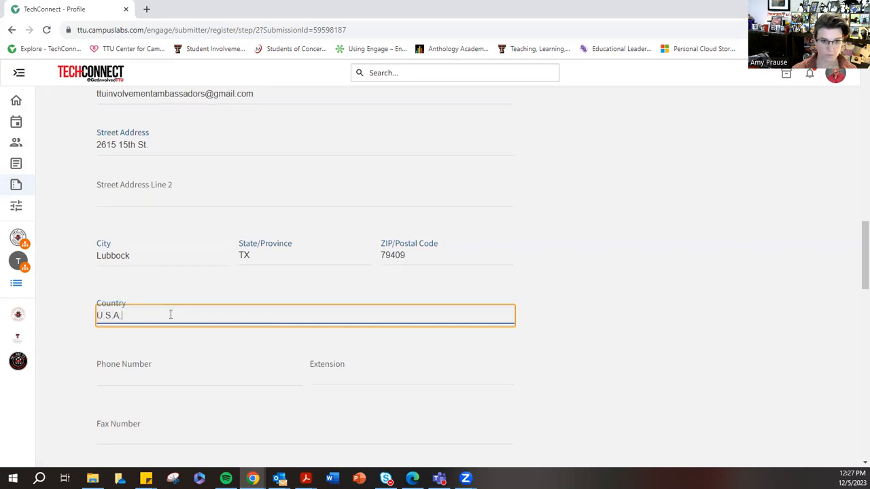
- Enter the organization's phone number, leaving the extension and fax number blank
left_click(175, 375)
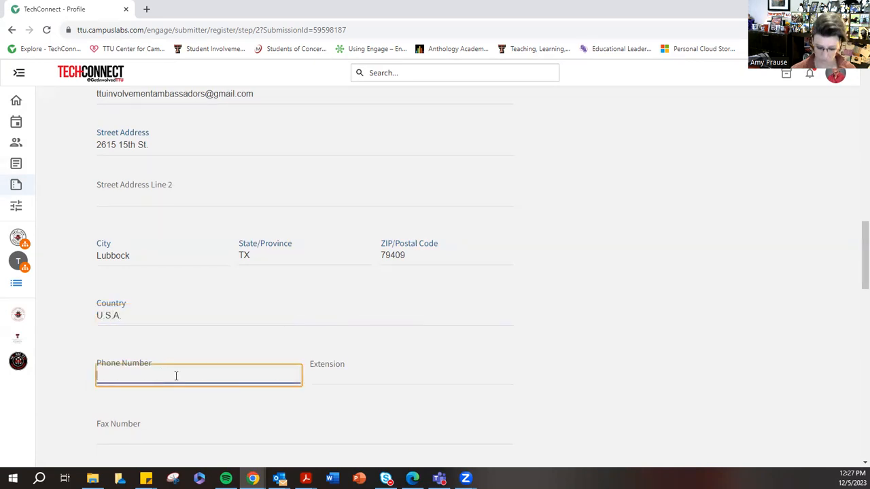
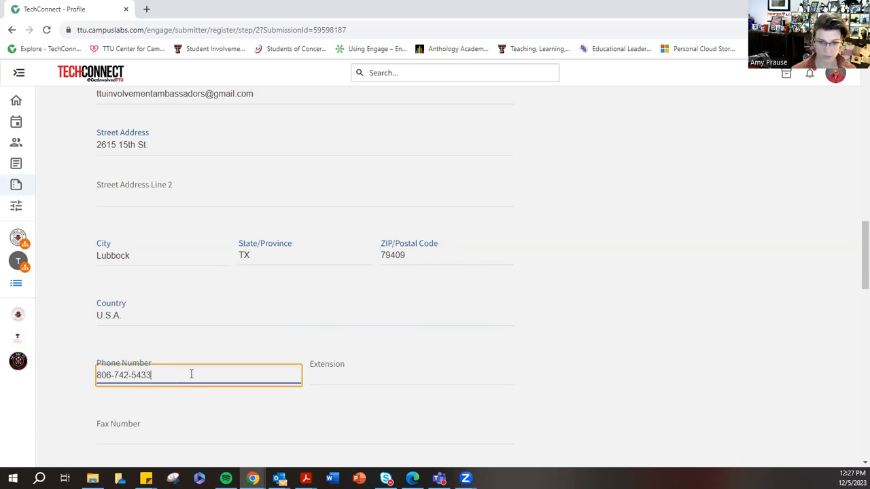
scroll(232, 359, "down", 1)
left_click(153, 311)
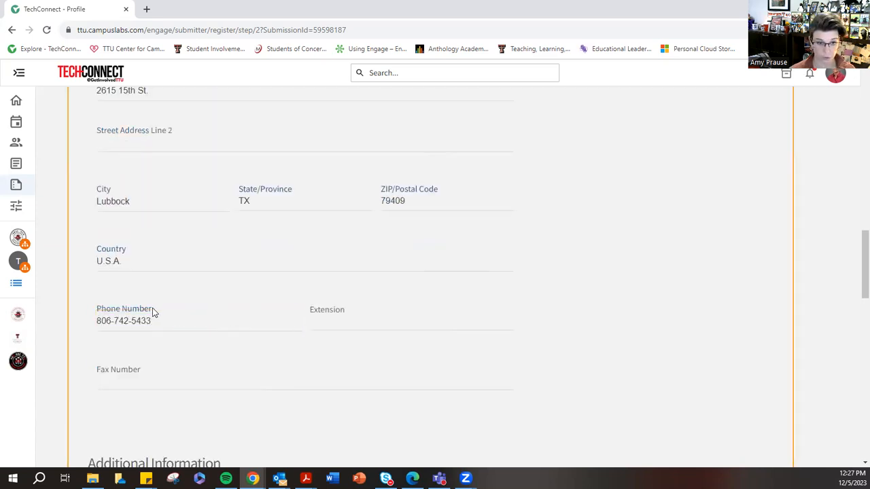
- Look over the Additional Information section and its required questions about registration and risk management for past academic years
scroll(184, 318, "down", 5)
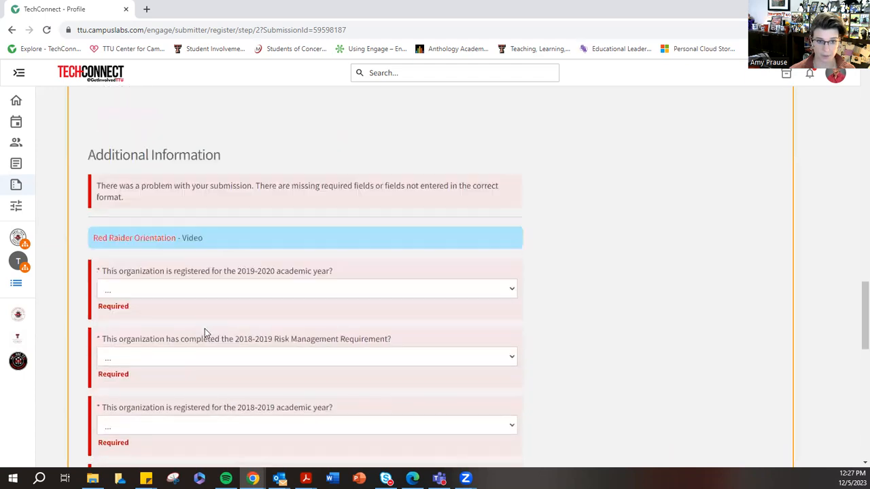
scroll(205, 333, "down", 1)
left_click_drag(88, 140, 230, 141)
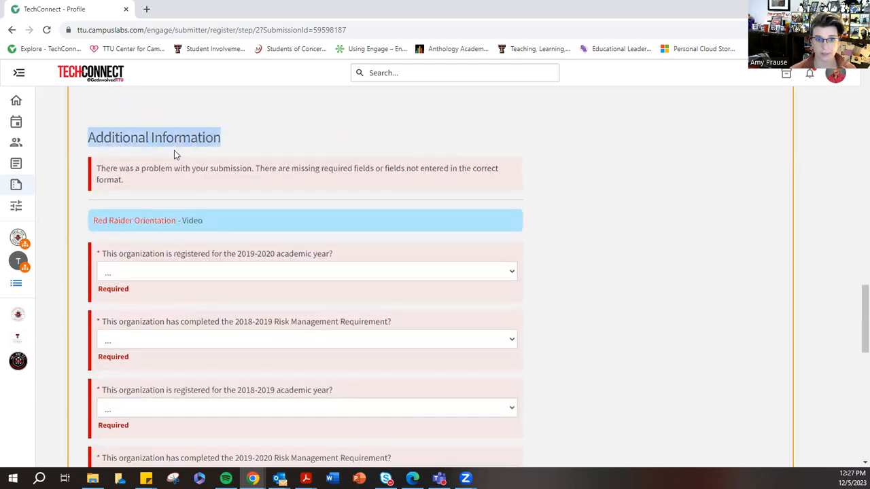
scroll(174, 155, "down", 2)
scroll(174, 204, "up", 1)
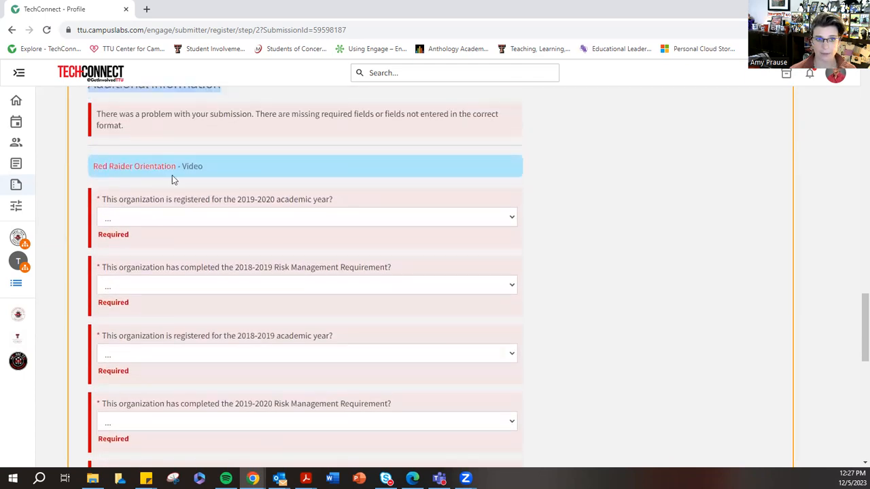
- Answer Not Applicable for the 2019-2020 registration and the 2018-2019 Risk Management Requirement questions
scroll(227, 390, "down", 9)
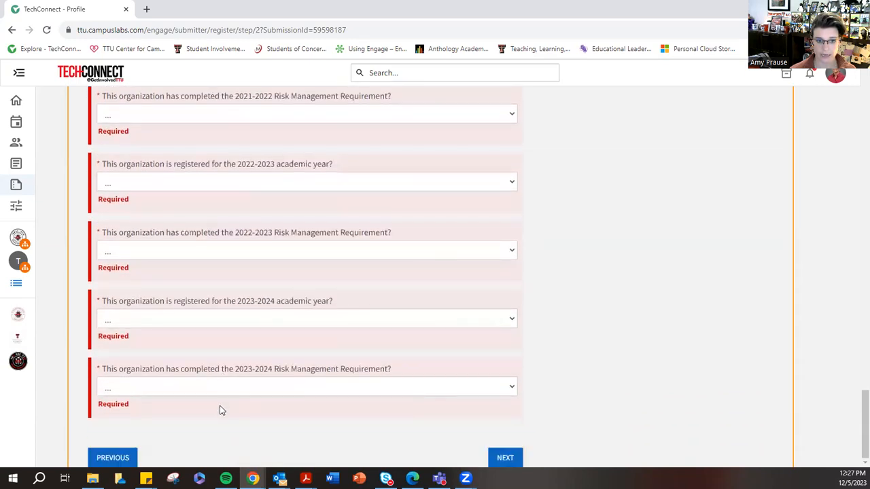
scroll(220, 410, "up", 9)
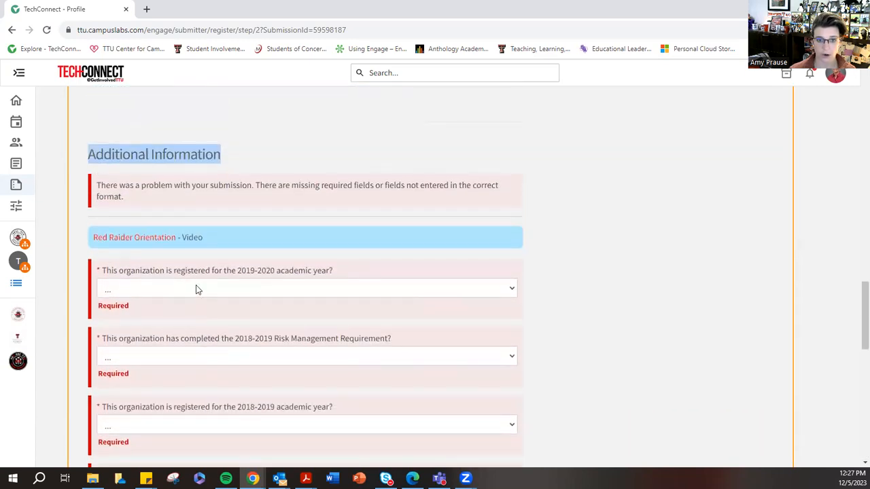
left_click(513, 291)
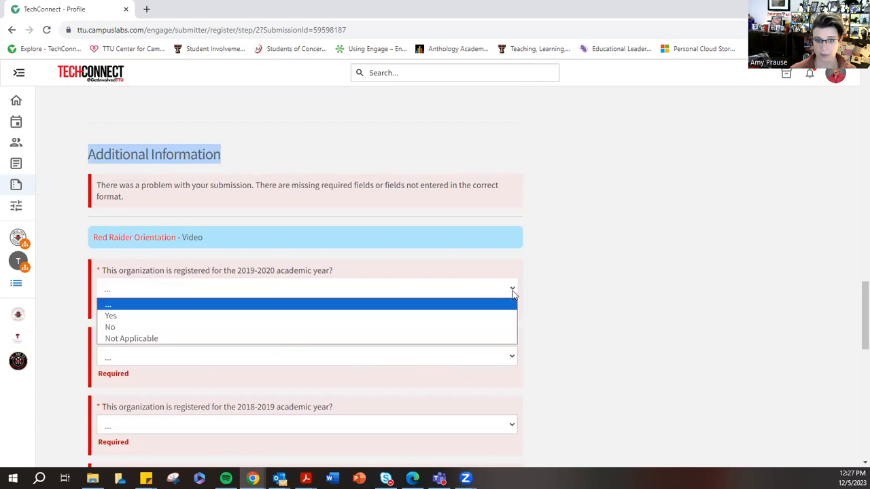
left_click(129, 337)
left_click(120, 355)
left_click(120, 402)
- Answer Not Applicable for the 2018-2019 registration and the 2019-2020 Risk Management Requirement questions
scroll(136, 357, "down", 2)
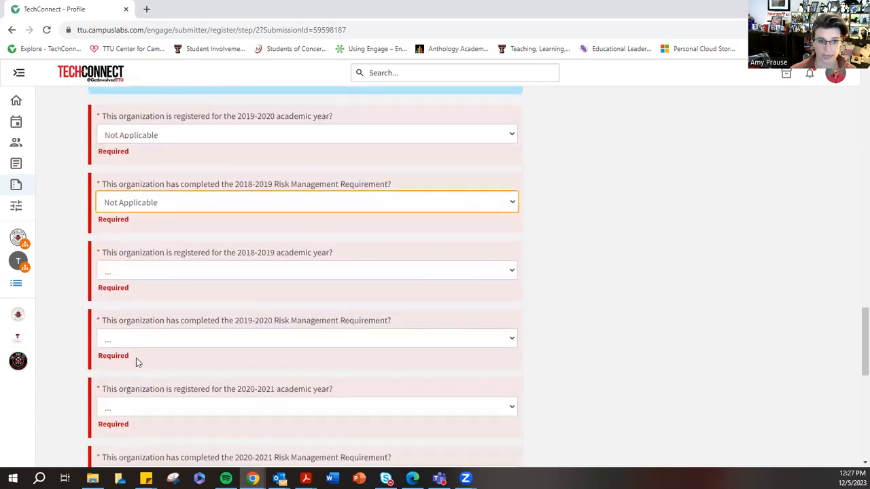
left_click(119, 263)
left_click(129, 314)
left_click(126, 329)
left_click(129, 380)
- Answer Not Applicable to both 2020-2021 questions, academic year registration and Risk Management Requirement
scroll(132, 340, "down", 2)
left_click(146, 234)
left_click(144, 285)
left_click(136, 303)
left_click(129, 353)
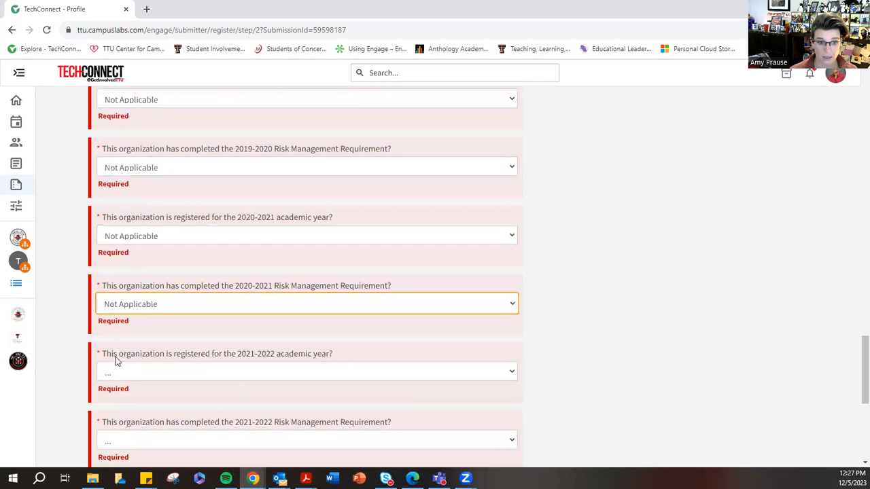
left_click(119, 371)
left_click(116, 411)
scroll(139, 367, "down", 2)
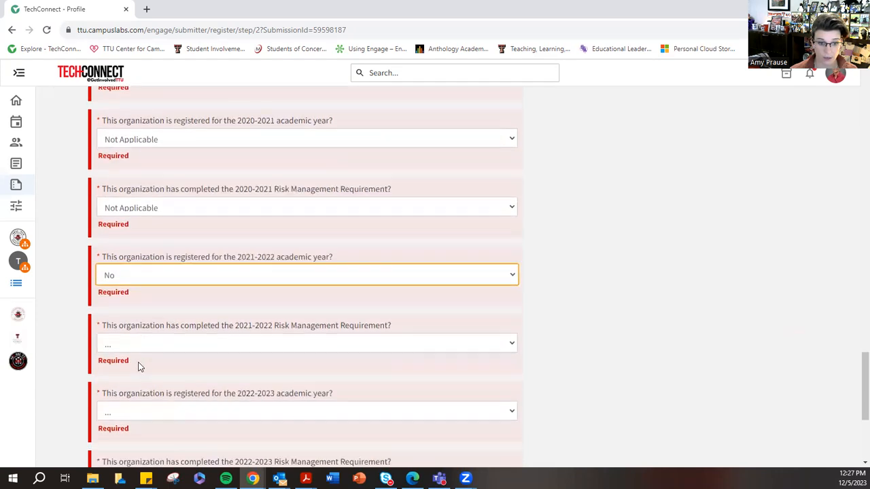
scroll(140, 367, "down", 1)
left_click(113, 278)
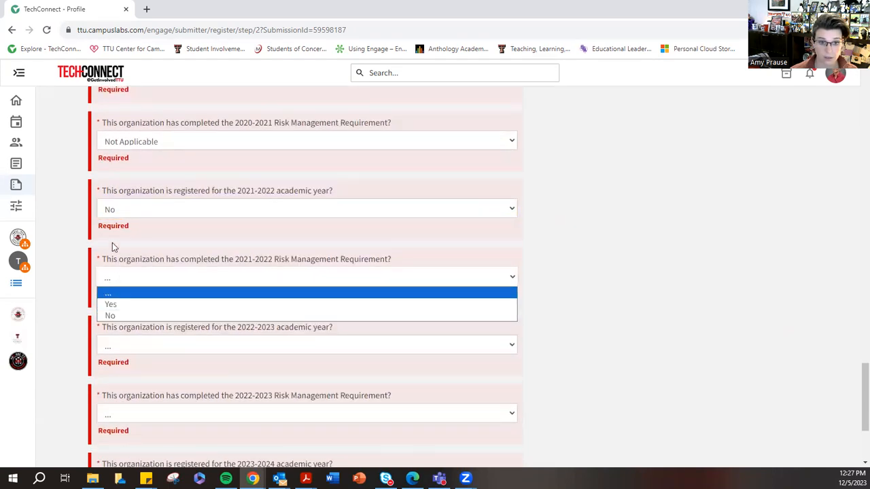
left_click(121, 210)
left_click(116, 225)
- Answer Yes to both 2021-2022 questions, academic year registration and Risk Management Requirement
left_click(131, 215)
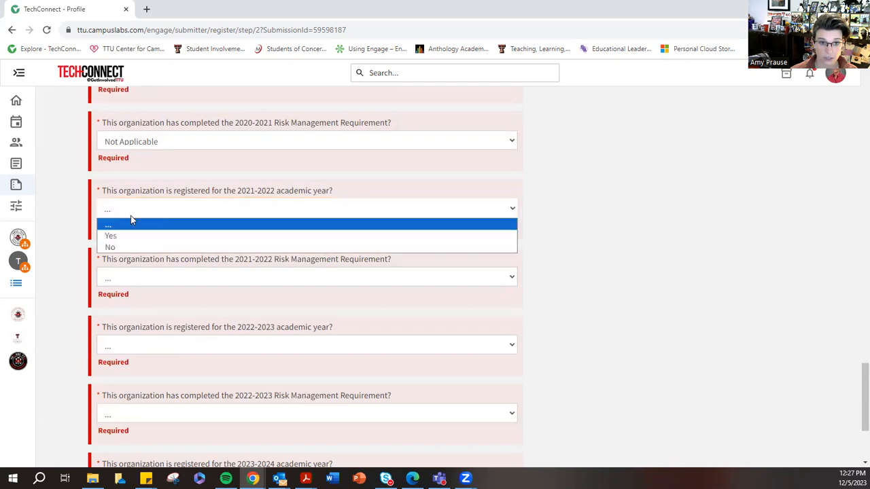
left_click(128, 236)
left_click(130, 277)
left_click(130, 303)
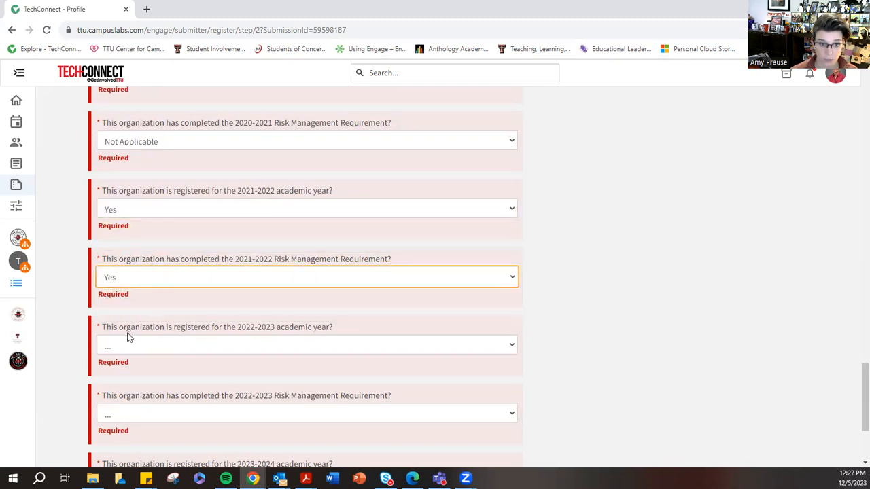
- Answer Not Applicable to both 2022-2023 questions, academic year registration and Risk Management Requirement
left_click(129, 344)
left_click(122, 394)
scroll(120, 320, "down", 2)
left_click(121, 306)
left_click(126, 365)
- Answer Not Applicable to both 2023-2024 questions, academic year registration and Risk Management Requirement
left_click(127, 371)
left_click(130, 423)
scroll(146, 399, "down", 1)
left_click(120, 390)
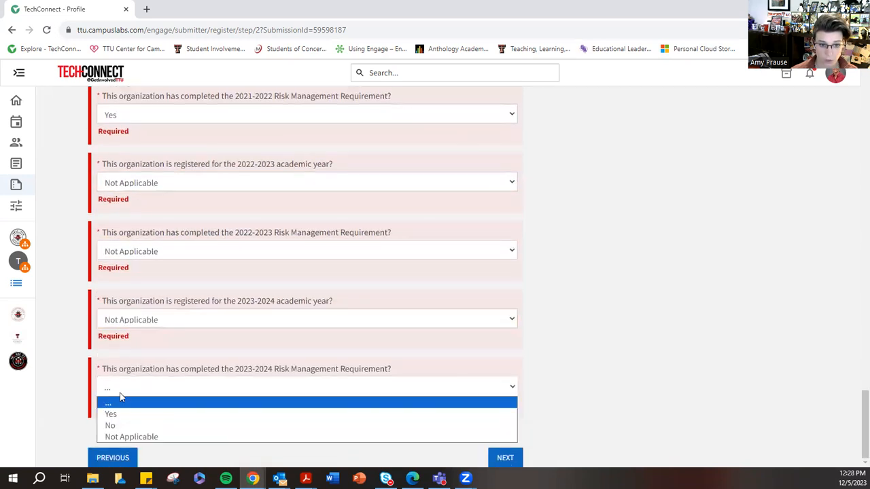
left_click(113, 437)
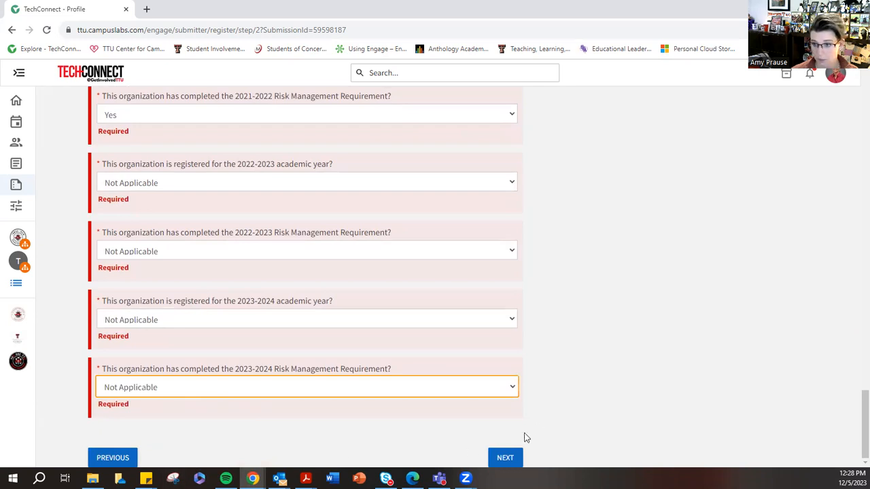
- Submit step 2 and skip the profile picture in step 3 to reach the organization categories in step 4
left_click(505, 458)
left_click(775, 224)
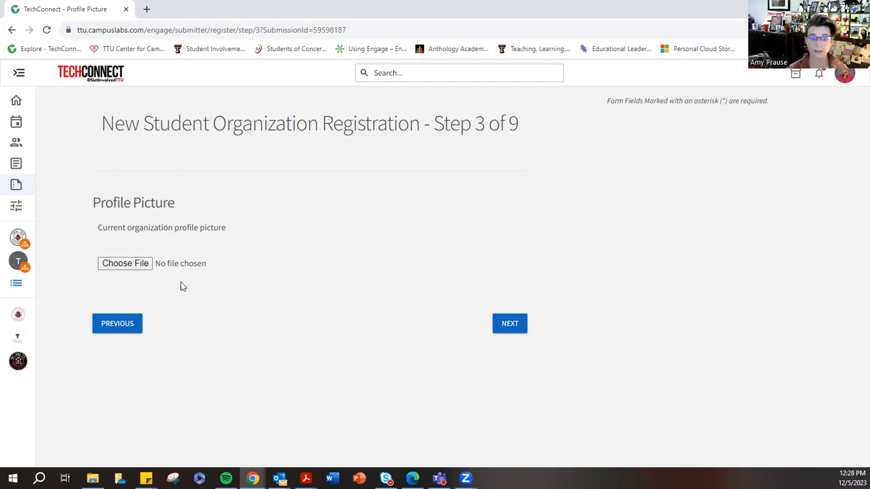
left_click(509, 324)
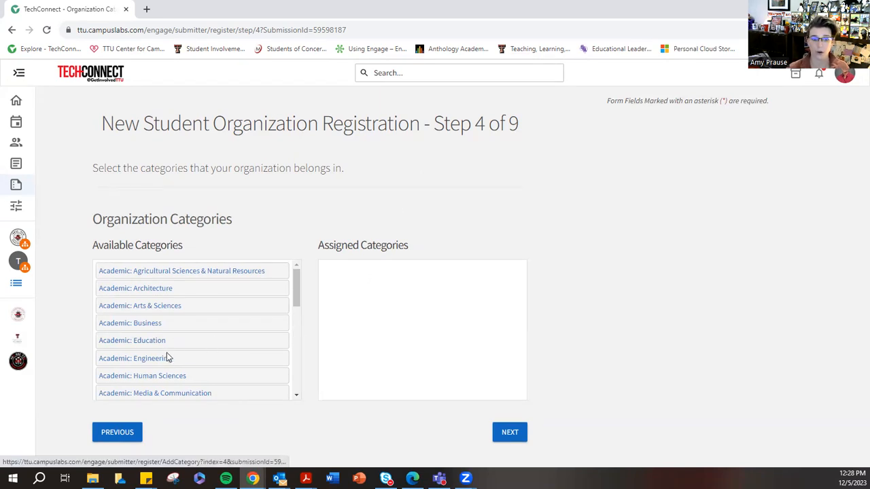
- Assign the Campus Departmental Support category to the organization
scroll(190, 345, "down", 3)
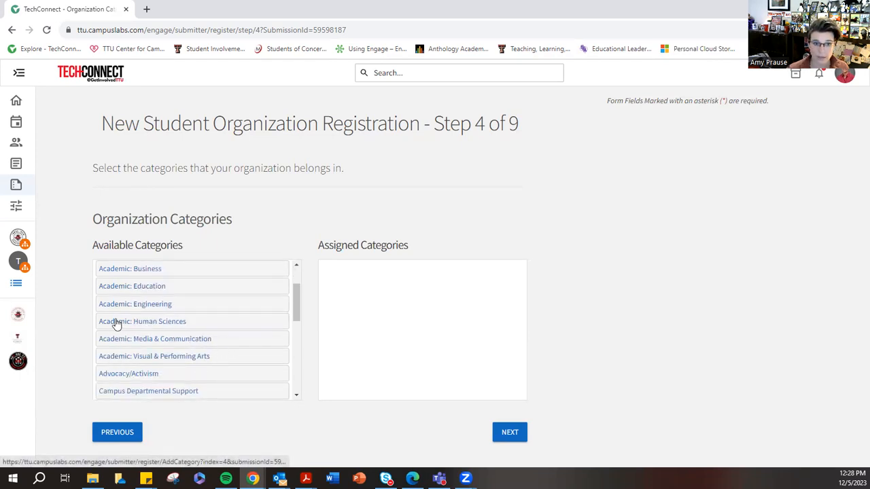
scroll(116, 319, "up", 3)
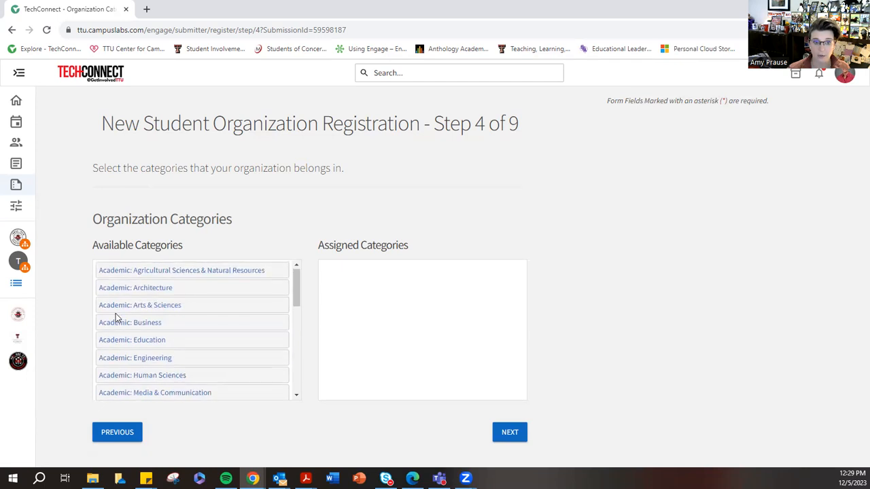
scroll(116, 317, "down", 6)
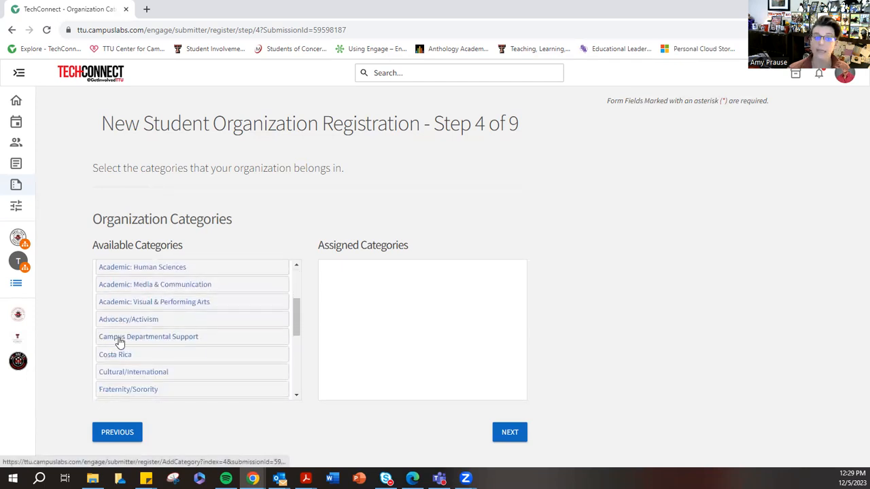
left_click(119, 342)
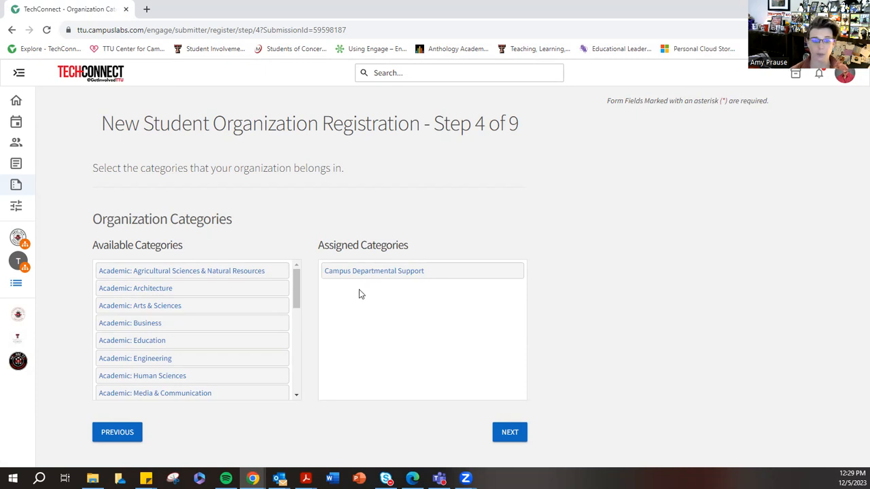
- Assign the Service/Philanthropy category to the organization and remove it again
scroll(184, 361, "down", 1)
scroll(198, 359, "down", 2)
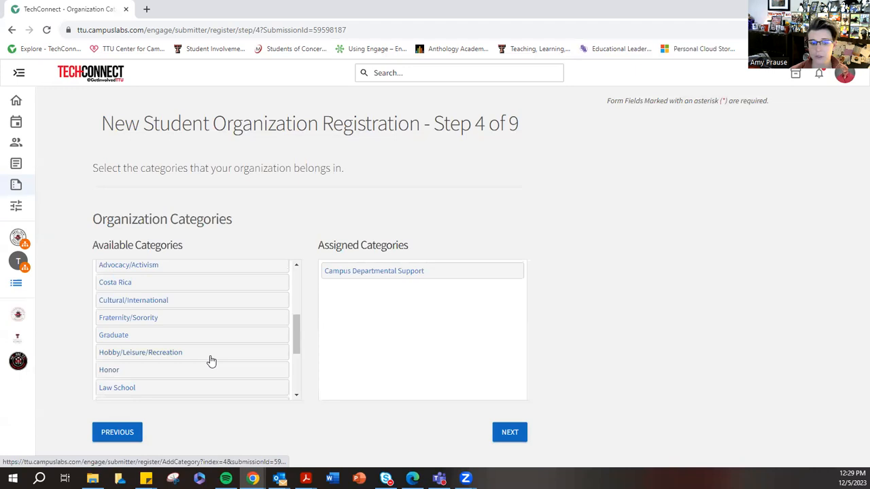
scroll(211, 362, "down", 3)
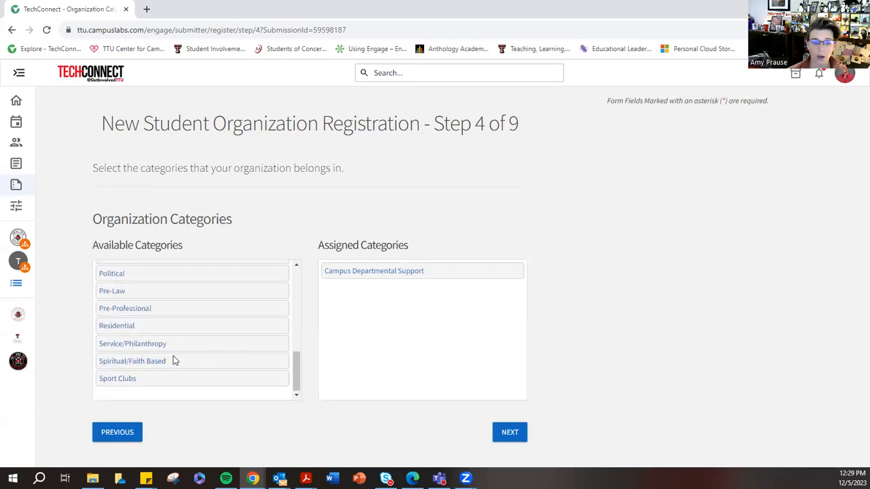
left_click(138, 349)
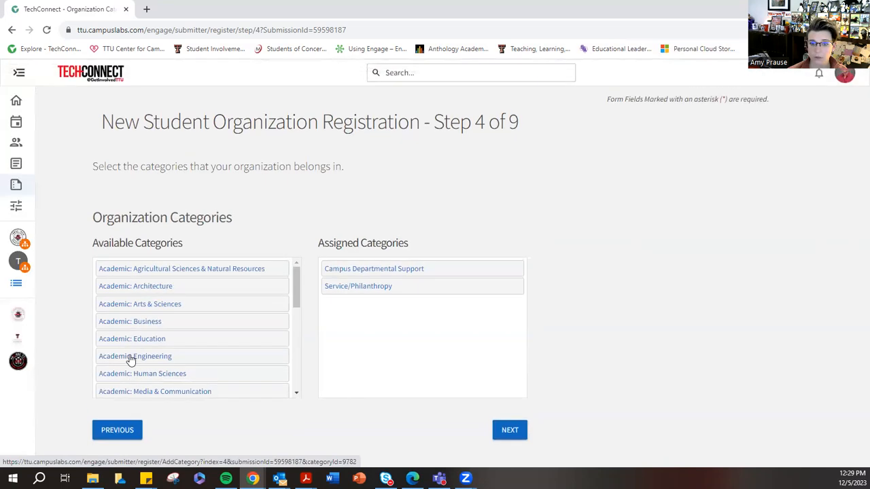
left_click(484, 293)
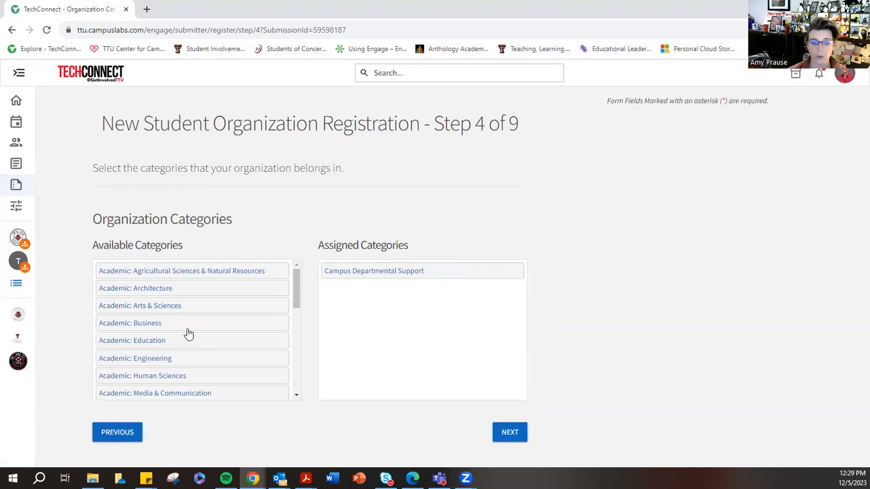
- Assign the Pre-Professional category to the organization and continue to the interests in step 5
scroll(181, 355, "down", 10)
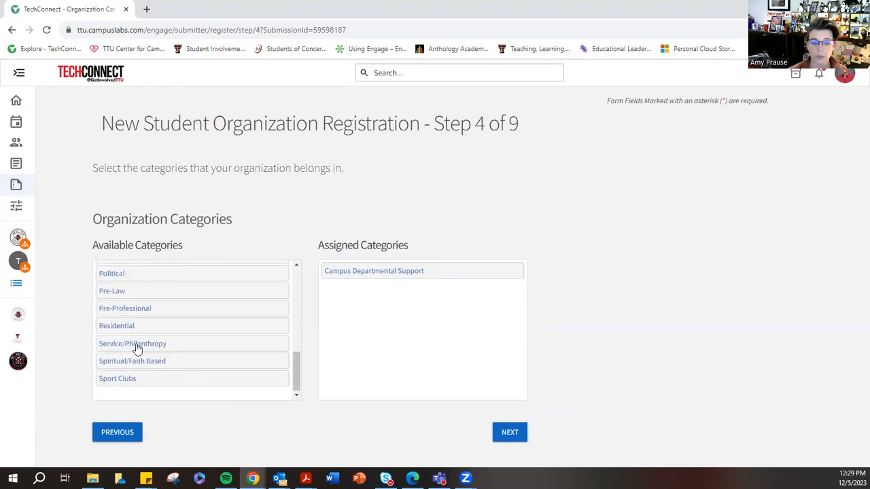
left_click(145, 309)
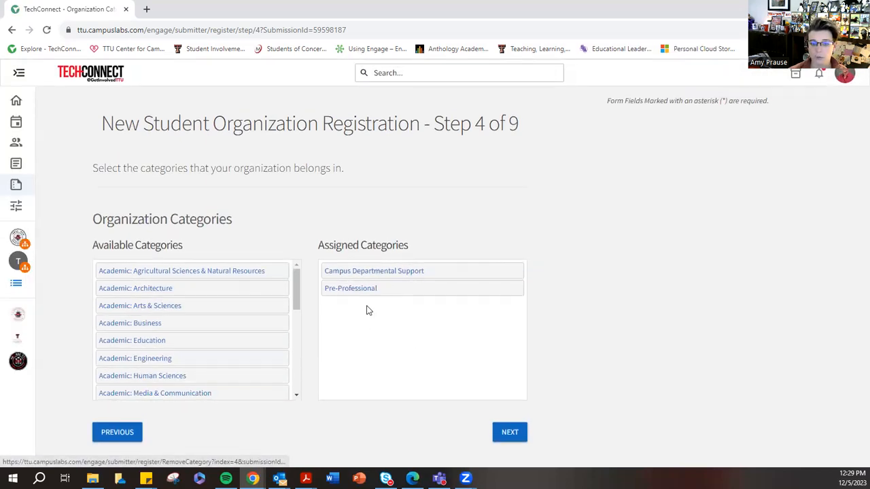
left_click(509, 438)
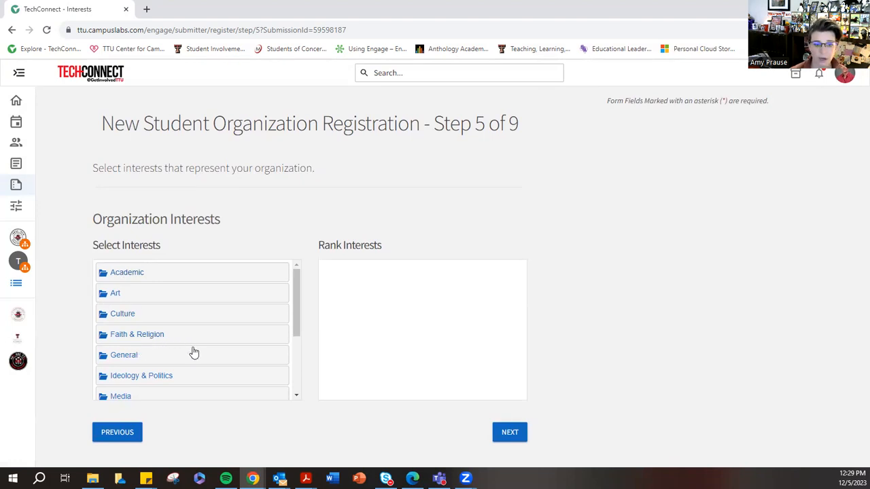
- Add Media Creation from the Media group to the organization's ranked interests
scroll(188, 341, "down", 4)
scroll(151, 339, "up", 2)
left_click(145, 347)
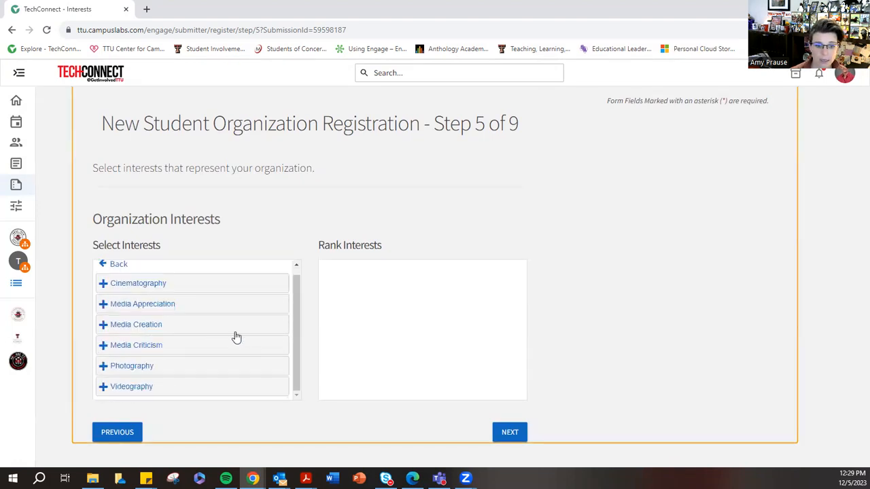
left_click(147, 328)
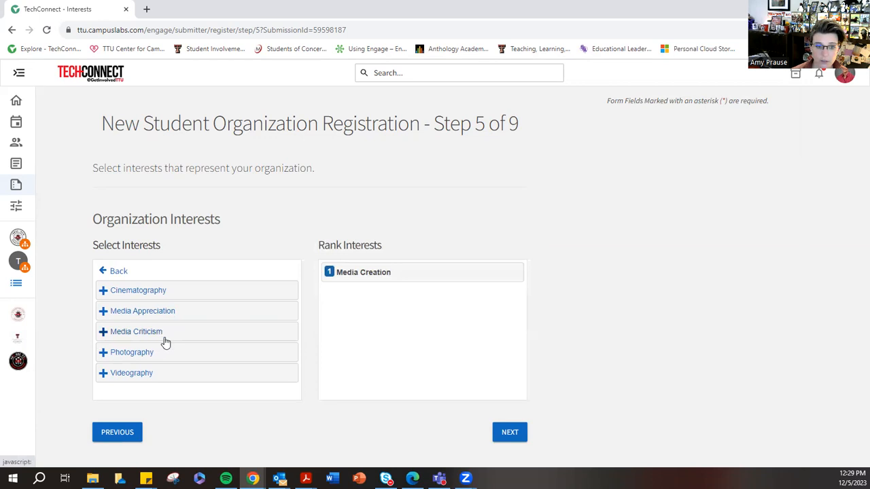
- Add Development from the Professional group to the ranked interests and continue to the roster in step 6
left_click(117, 275)
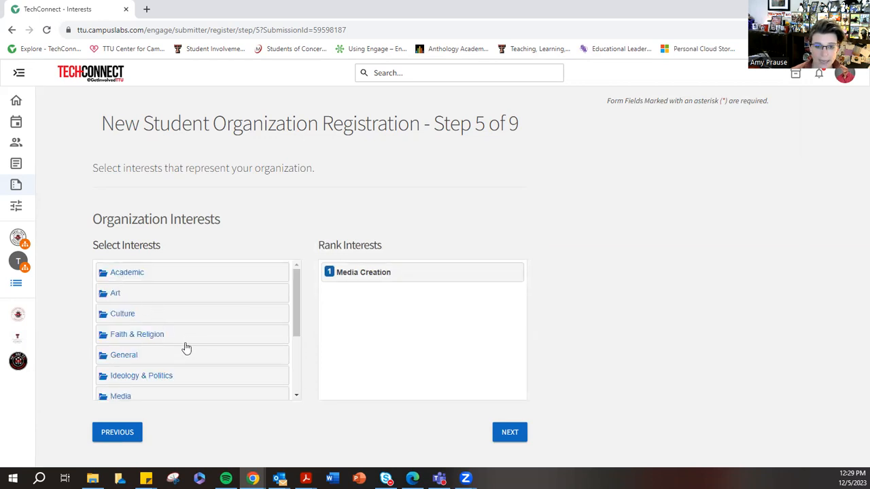
scroll(152, 351, "down", 3)
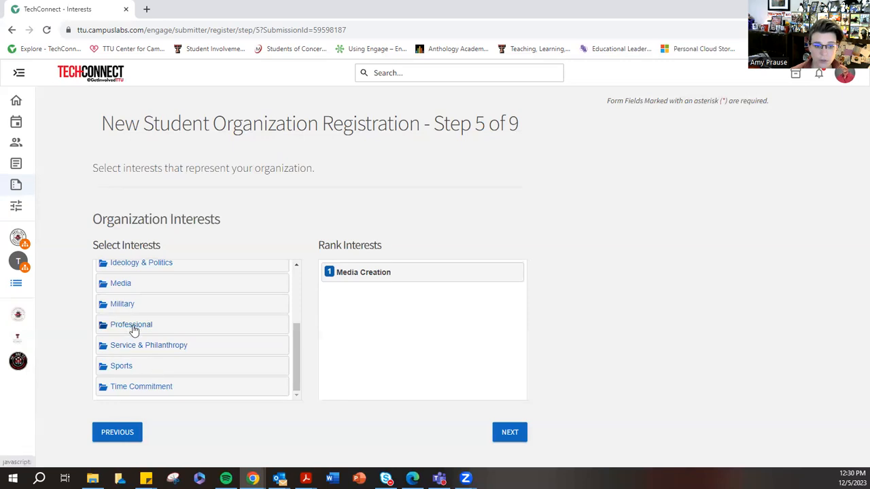
left_click(134, 328)
scroll(170, 357, "up", 2)
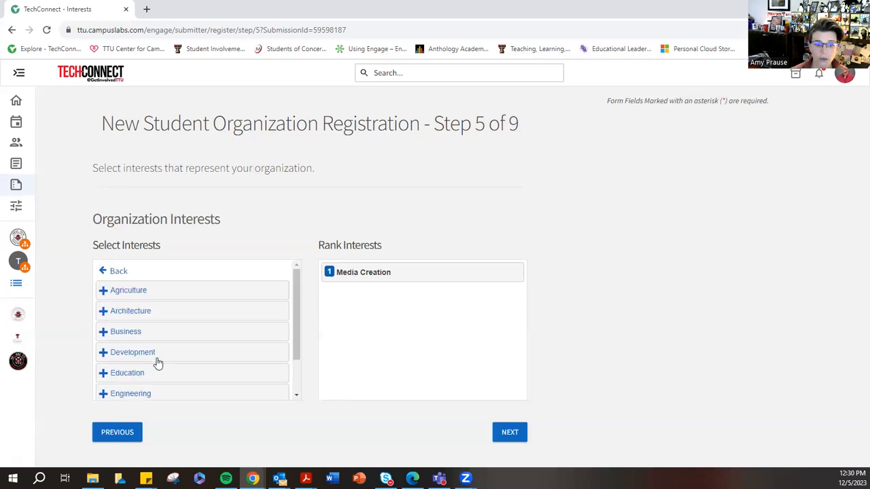
scroll(154, 352, "down", 1)
left_click(126, 306)
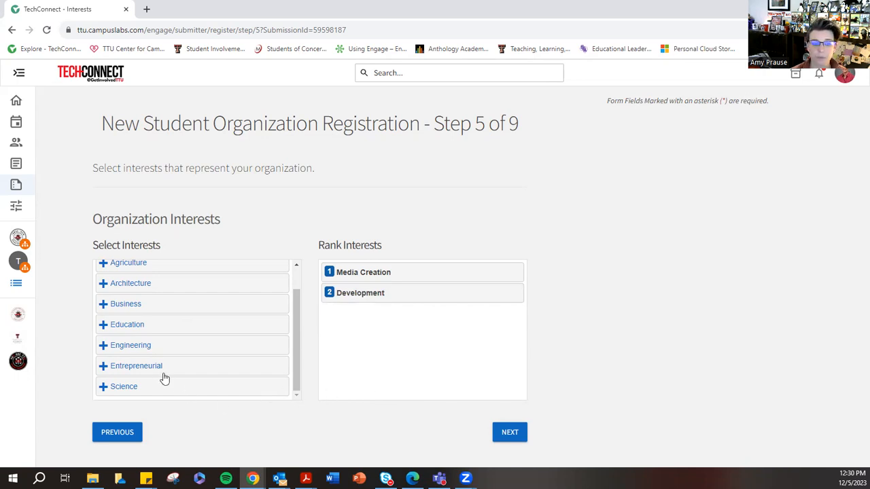
scroll(165, 379, "up", 2)
left_click(119, 273)
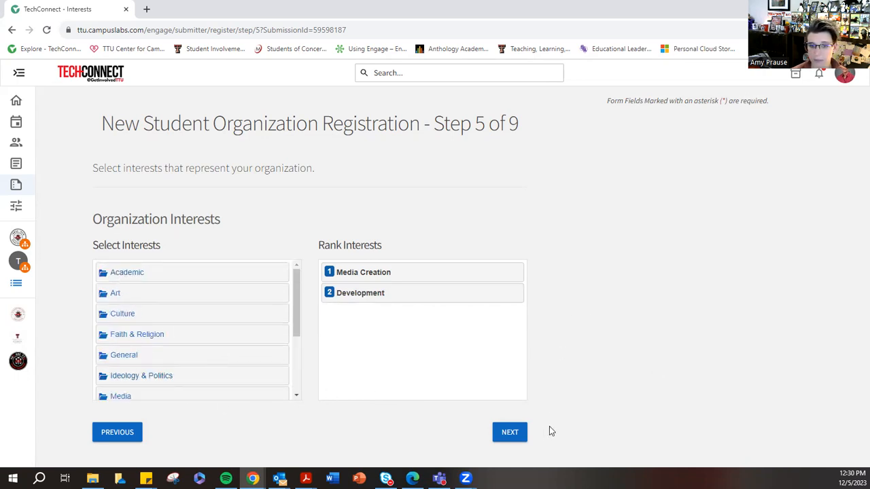
left_click(512, 432)
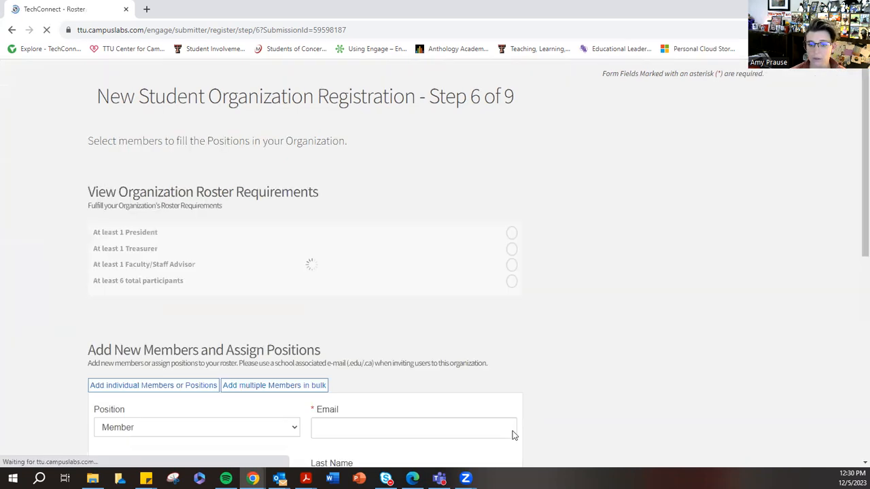
- Review the organization roster requirements for officer positions, faculty/staff advisor and total number of participants
scroll(672, 339, "down", 2)
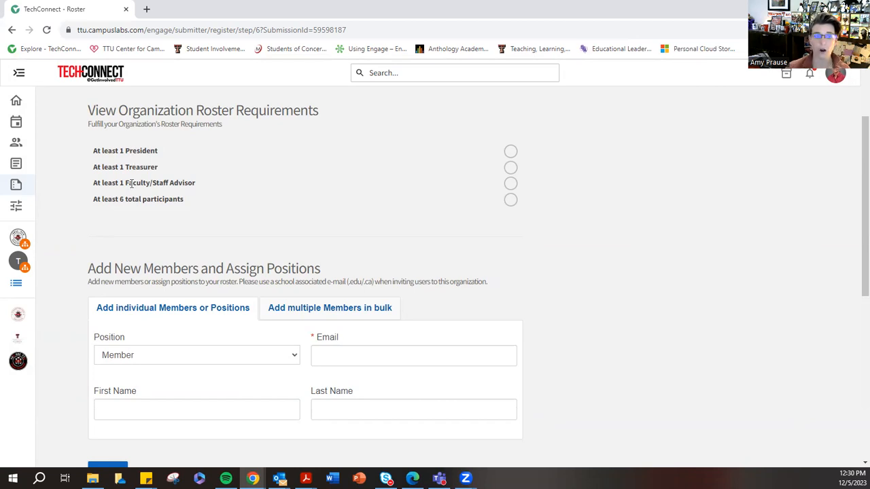
left_click_drag(93, 202, 191, 206)
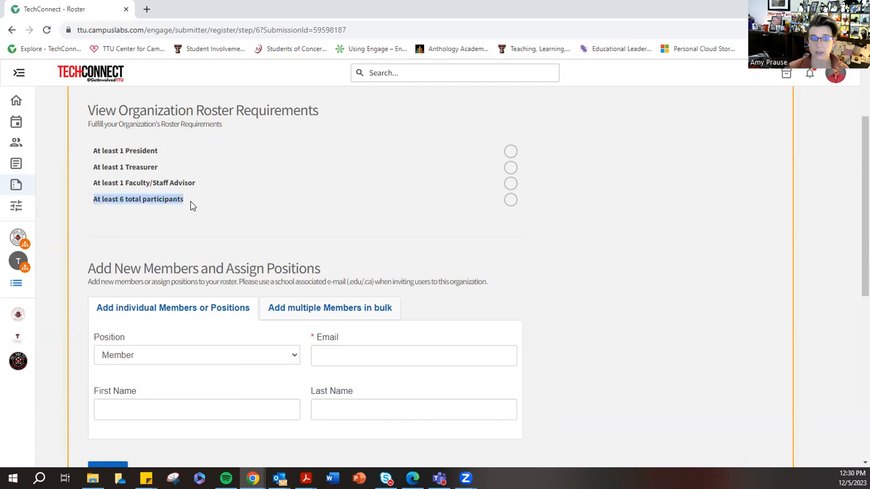
left_click(136, 150)
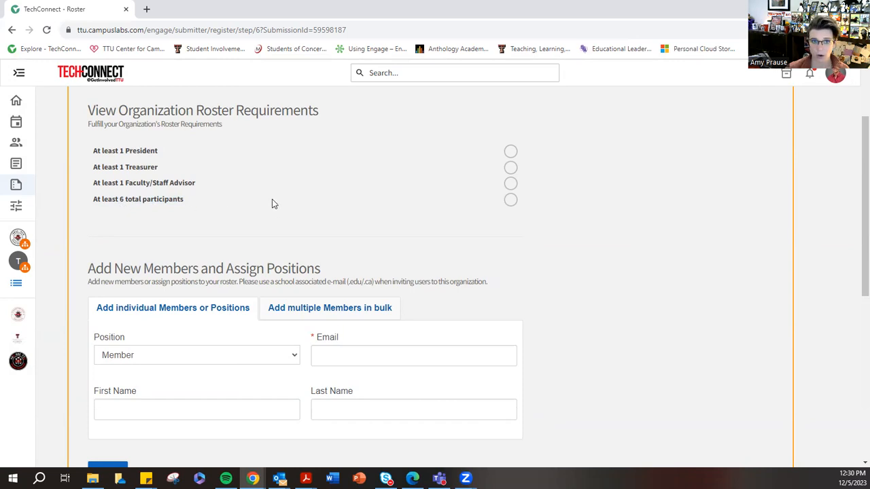
- Set the position of the individual member being added to President
left_click_drag(126, 150, 218, 182)
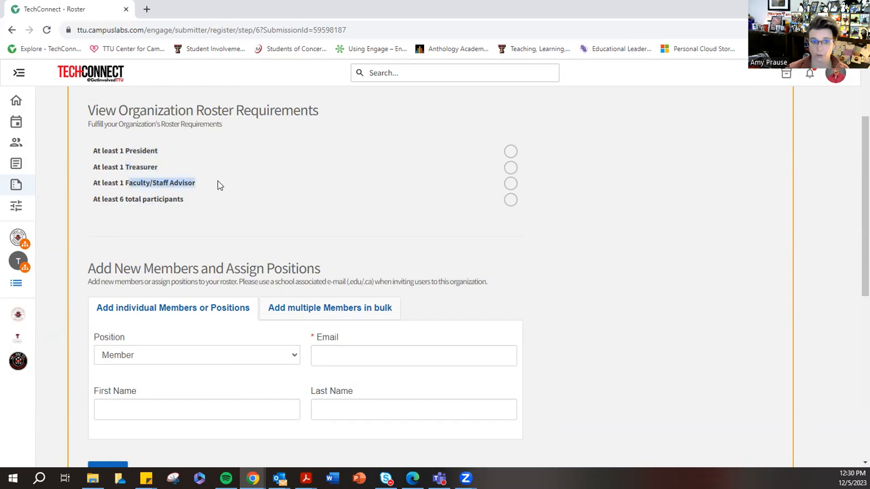
left_click(252, 203)
scroll(252, 203, "down", 2)
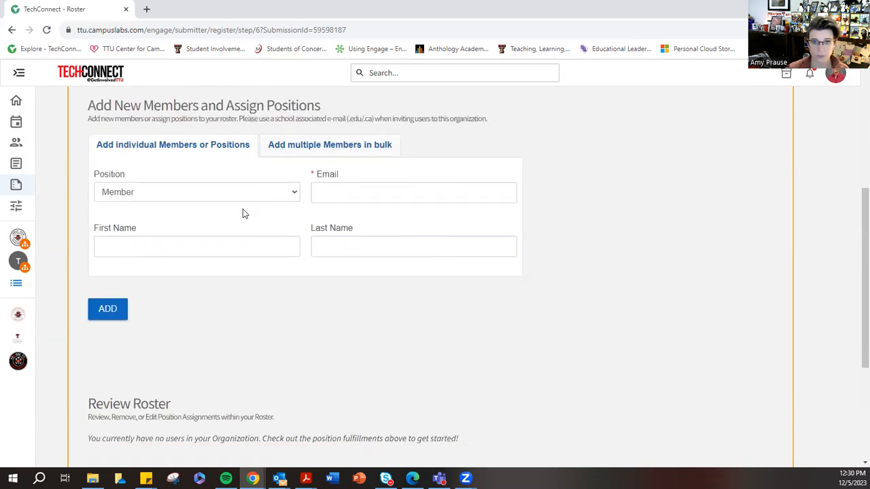
scroll(204, 197, "up", 1)
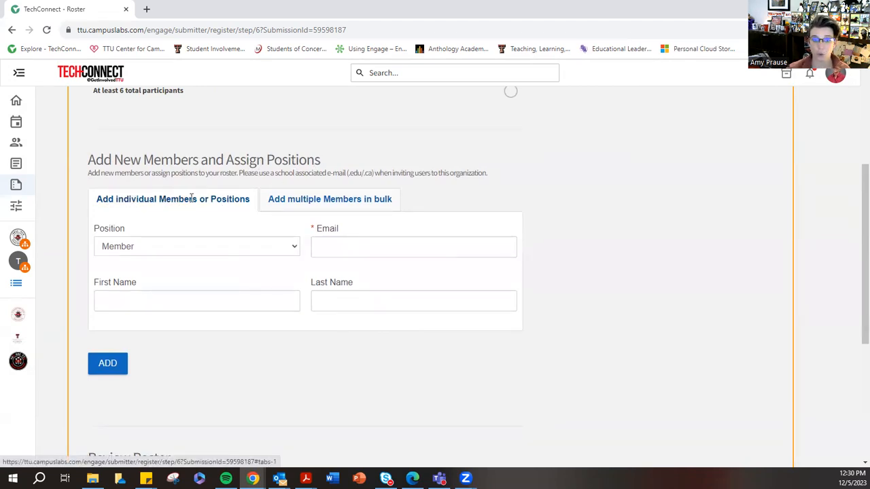
left_click(117, 248)
left_click(120, 272)
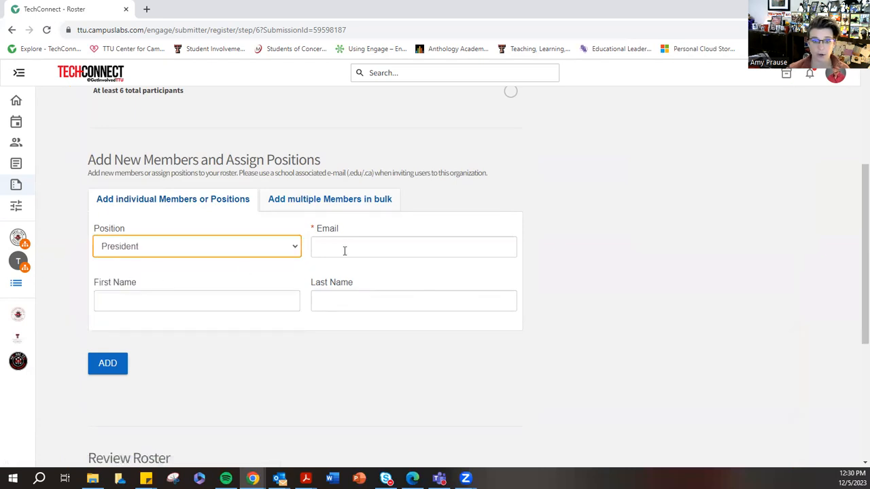
left_click(346, 251)
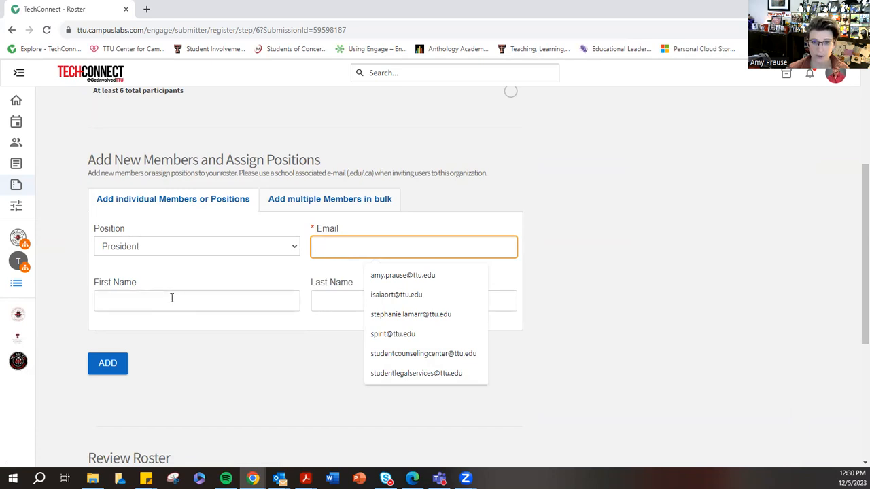
left_click(272, 274)
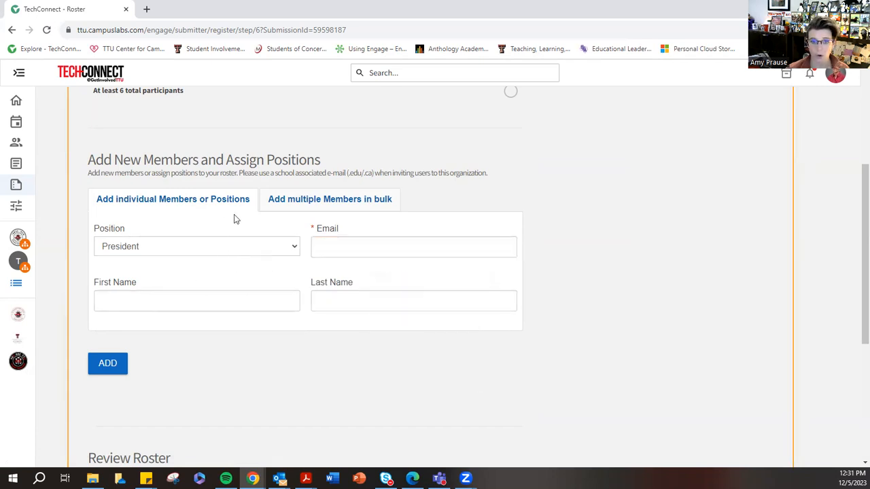
- Examine the form for adding multiple members in bulk and its rules for separating email addresses
left_click(312, 205)
left_click(299, 246)
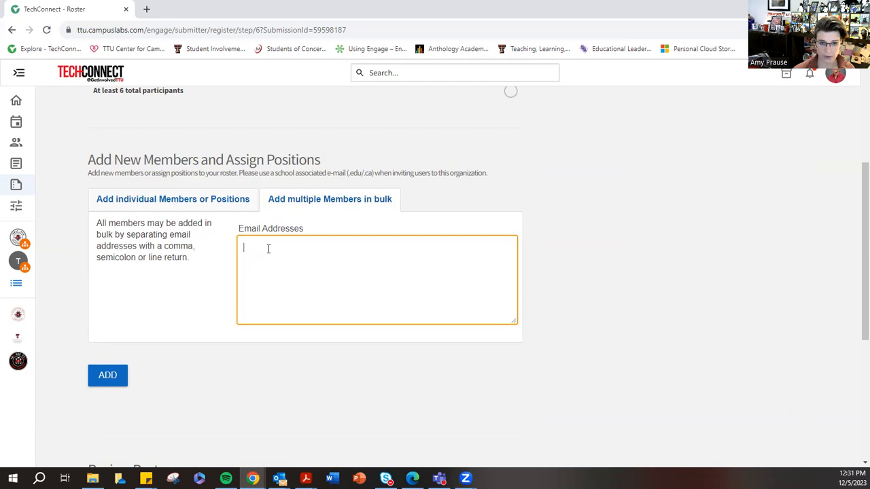
left_click(272, 201)
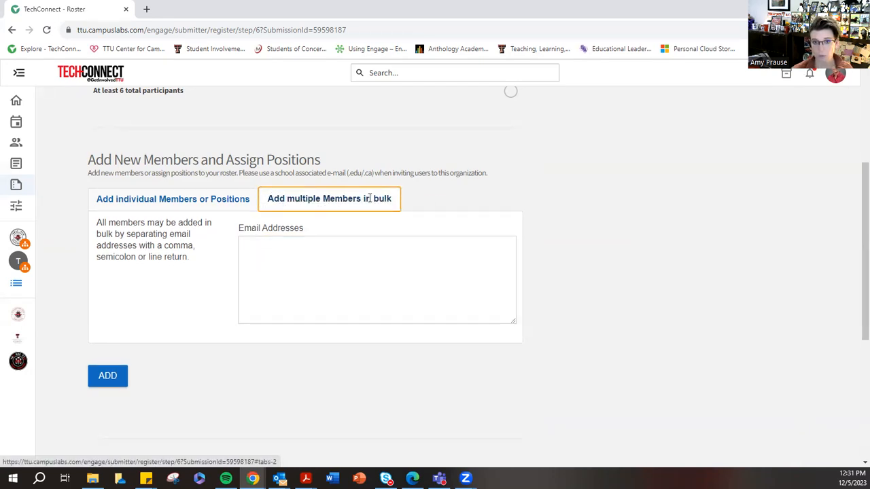
left_click(261, 244)
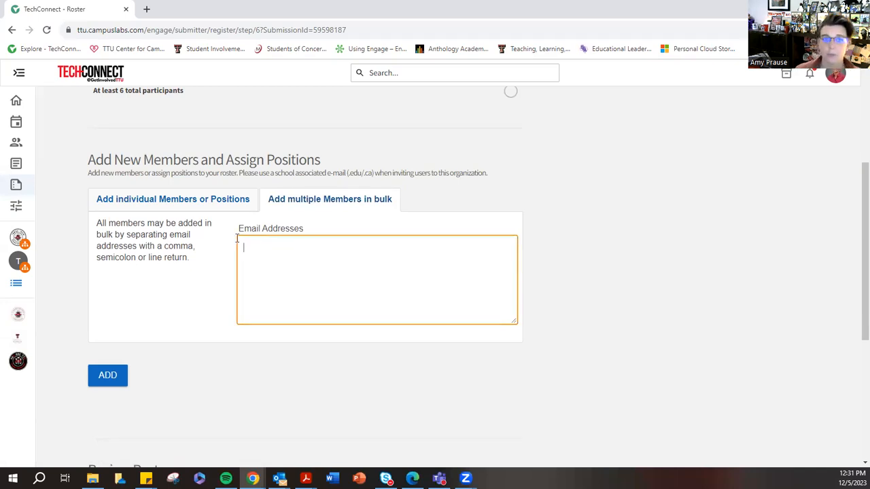
- Fill in the president's email, first name and last name in the individual member form and add them to the roster
left_click(159, 204)
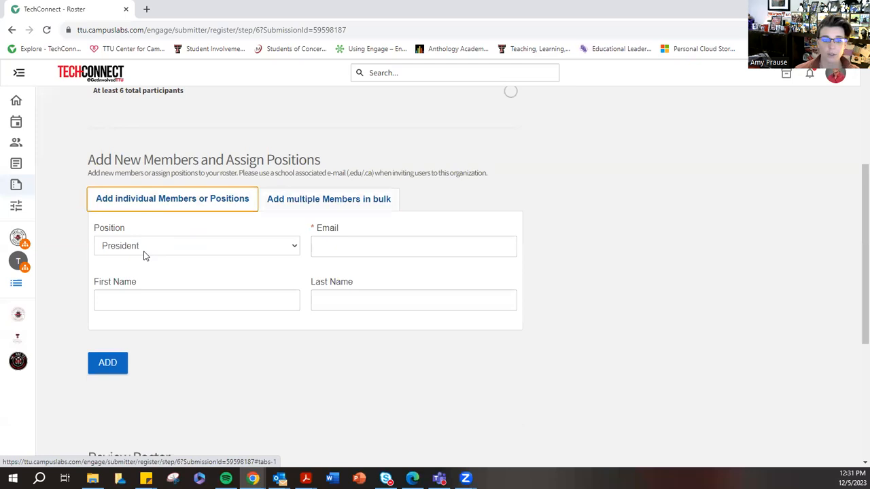
left_click(352, 238)
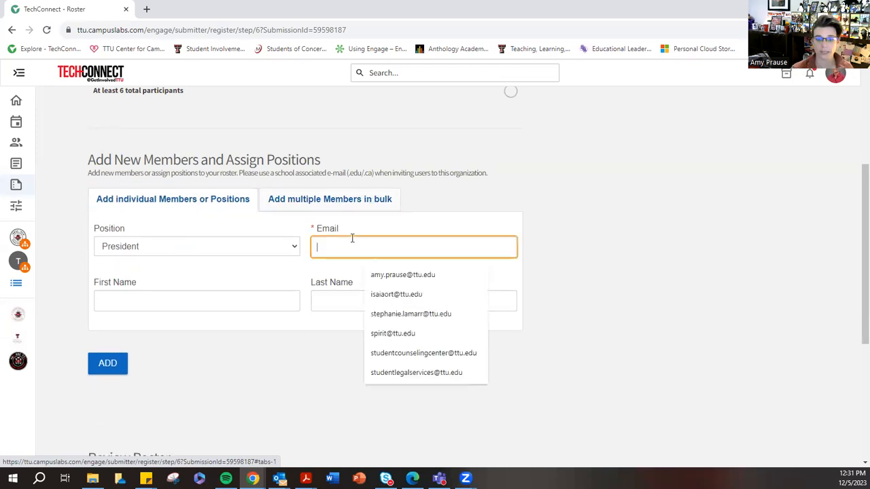
left_click(383, 274)
left_click(189, 303)
type("aMY")
key("BackSpace")
key("BackSpace")
key("BackSpace")
key("BackSpace")
key("Tab")
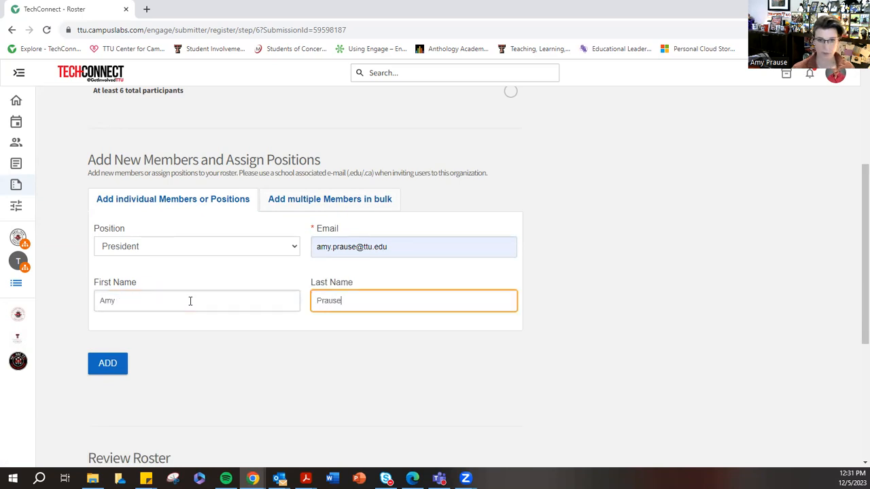
left_click(108, 368)
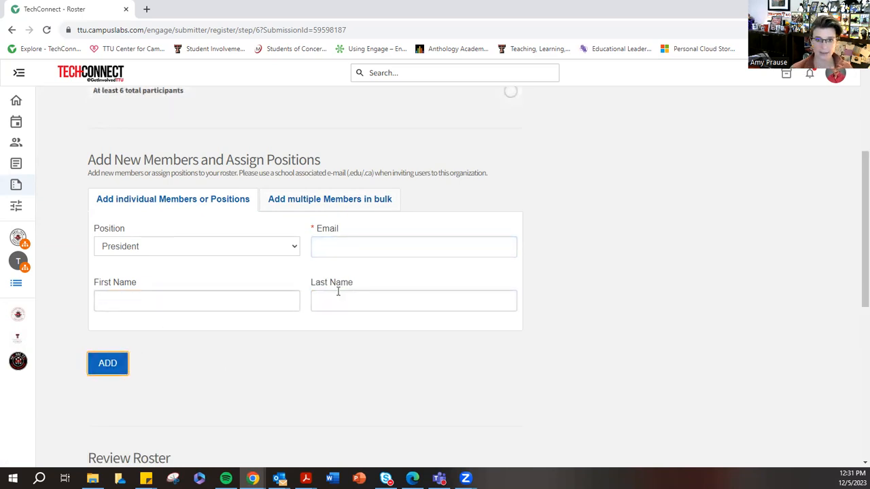
- Check the positions listed for the new president under Review Roster
scroll(393, 297, "down", 4)
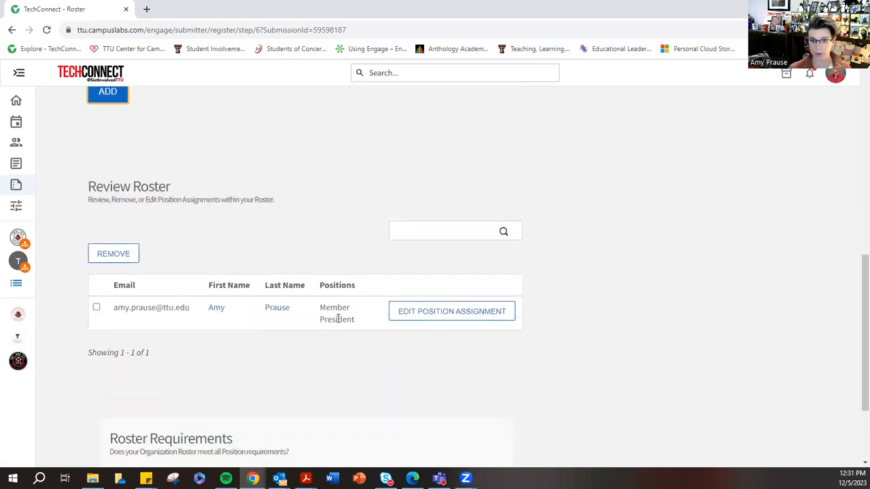
left_click(346, 307)
double_click(331, 308)
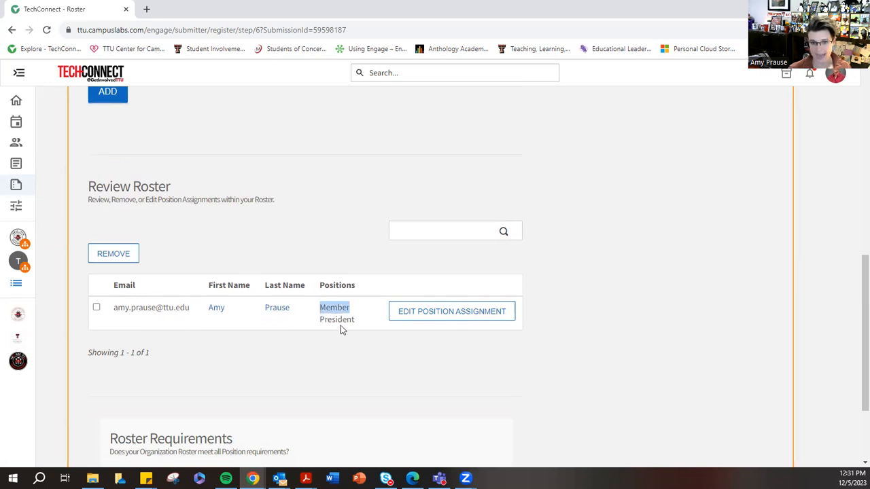
- Enter the email addresses of two members on separate lines in the bulk member form
scroll(340, 323, "up", 6)
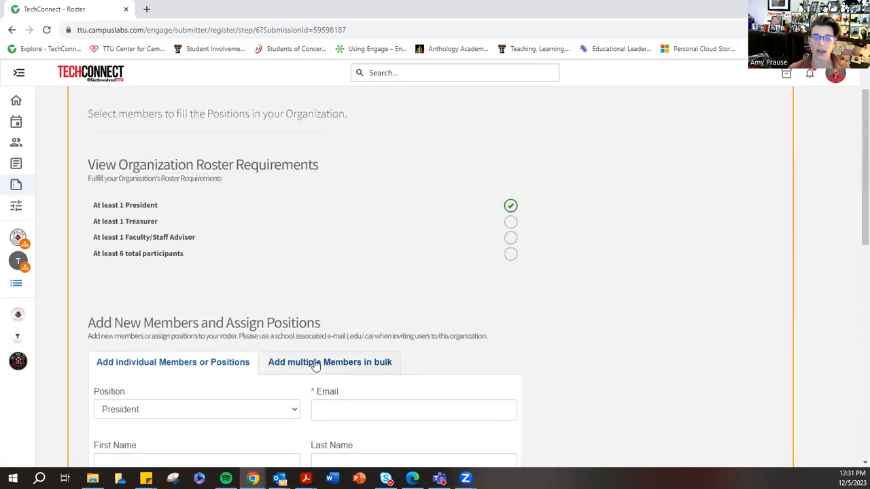
left_click(317, 362)
left_click(306, 408)
scroll(306, 360, "down", 2)
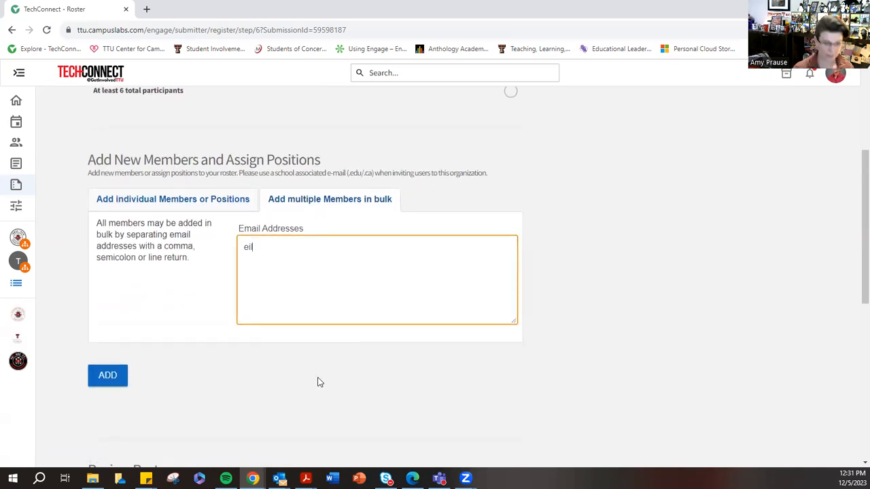
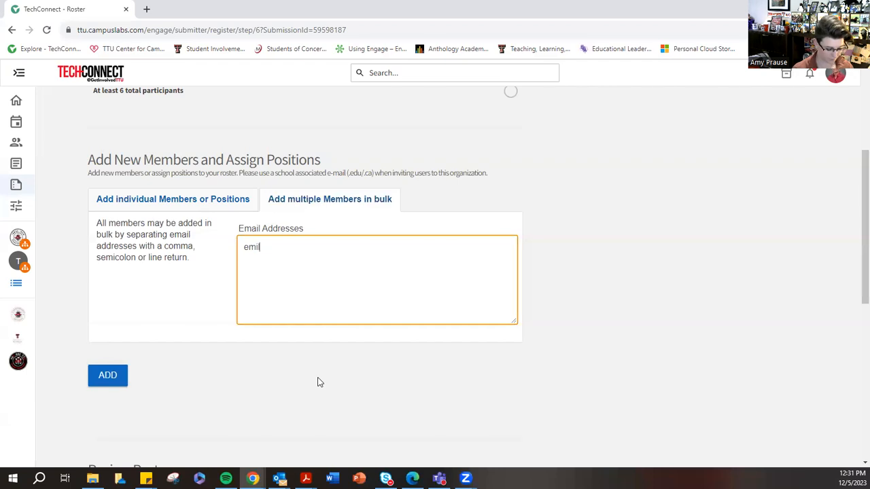
key("Return")
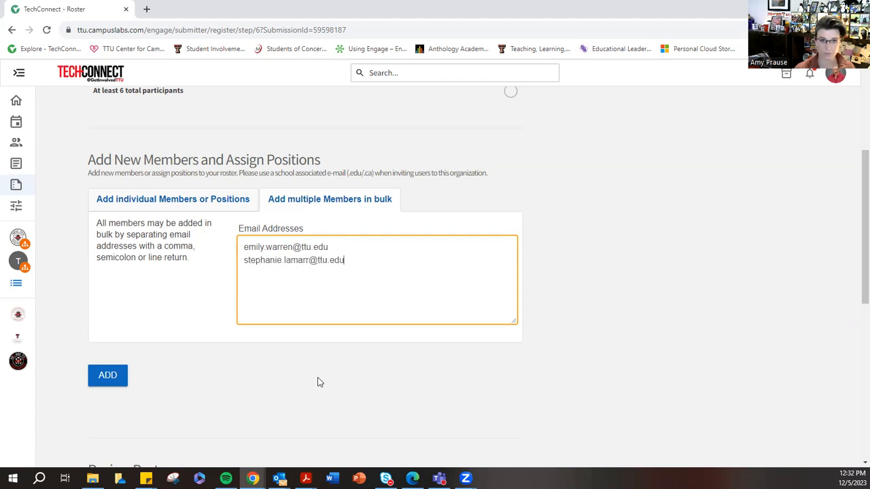
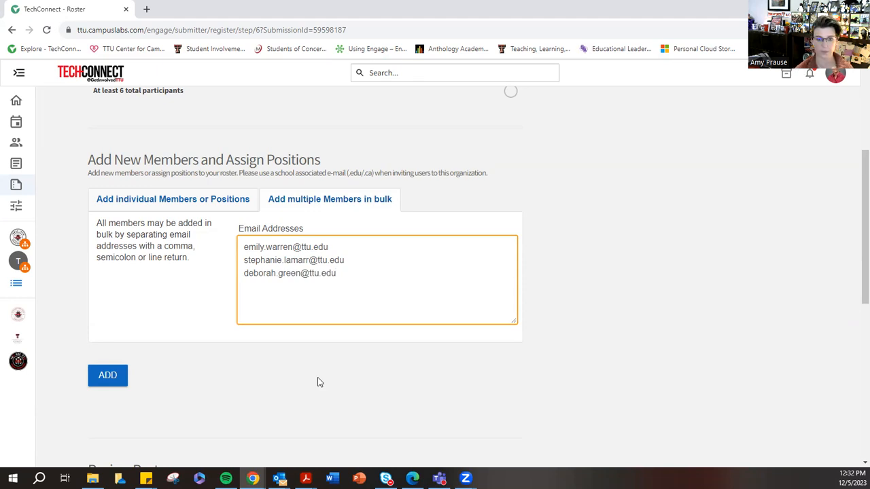
- Enter a third member's email address on its own line and add all the listed members to the roster
left_click(106, 378)
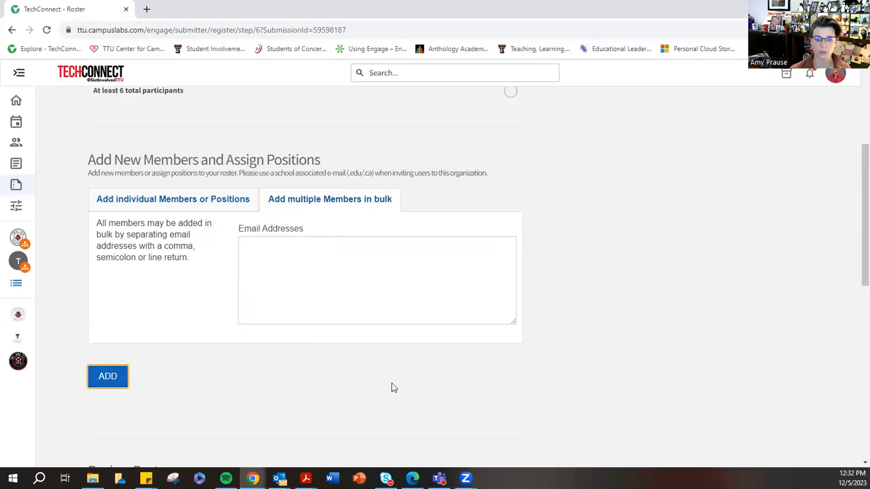
scroll(341, 389, "down", 4)
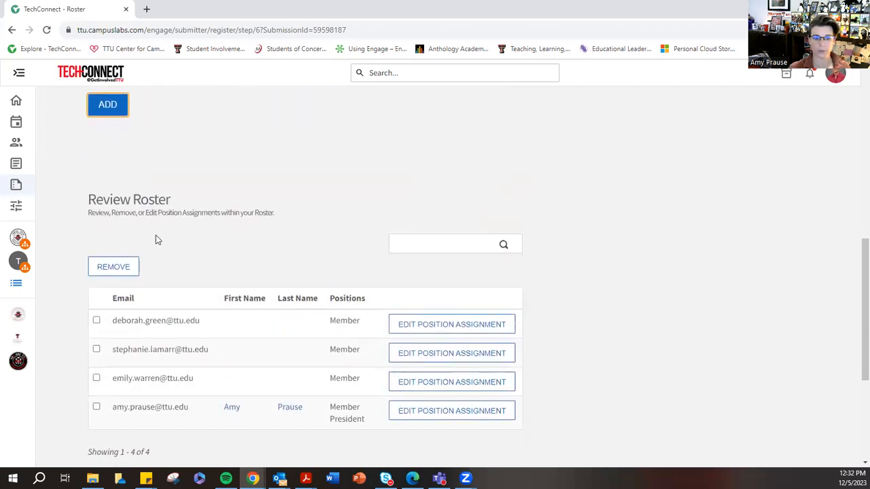
scroll(286, 225, "down", 1)
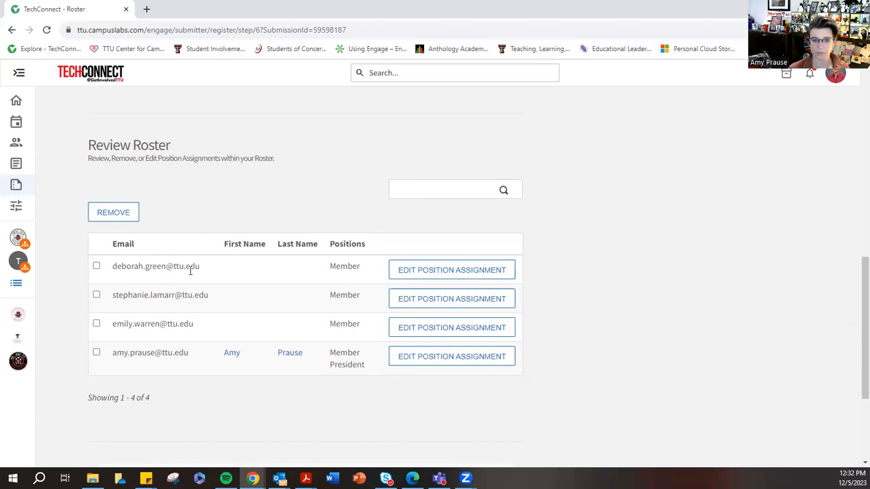
left_click(446, 274)
left_click(399, 266)
left_click(439, 364)
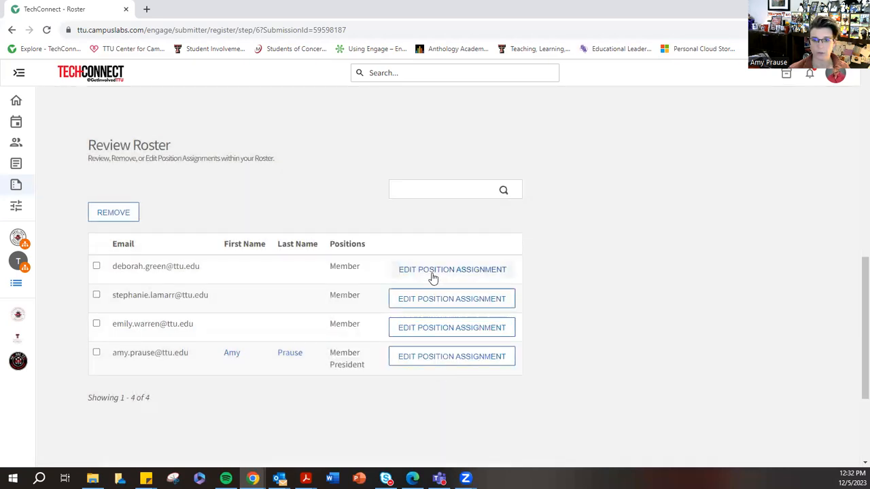
- Assign the Treasurer position to the first member listed in the roster and save
left_click(433, 274)
left_click(393, 265)
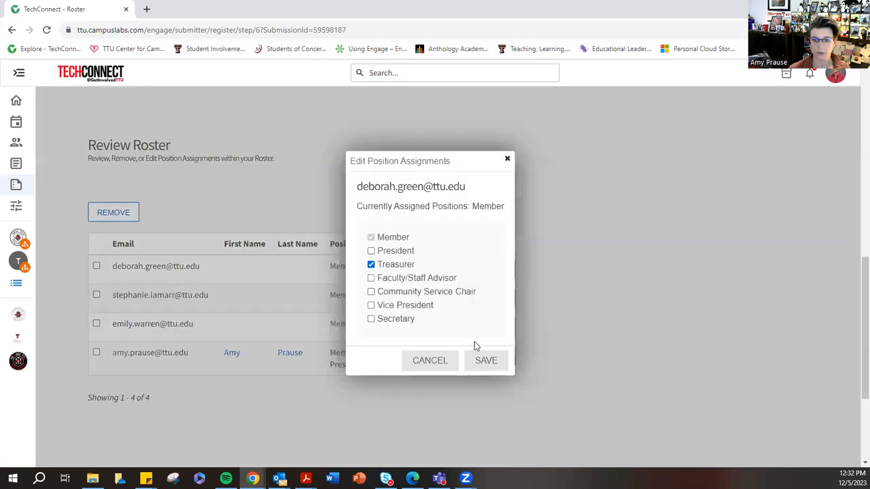
left_click(485, 361)
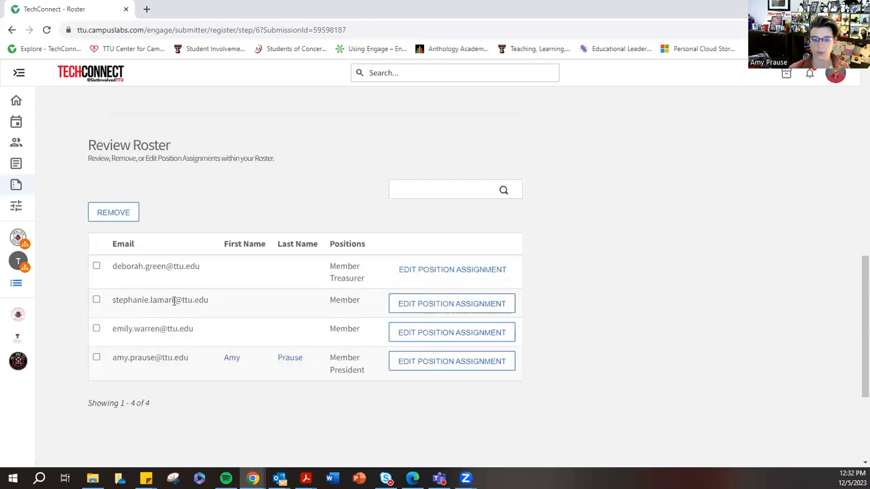
- Assign the Faculty/Staff Advisor position to the second member listed in the roster and save
left_click(418, 305)
left_click(398, 278)
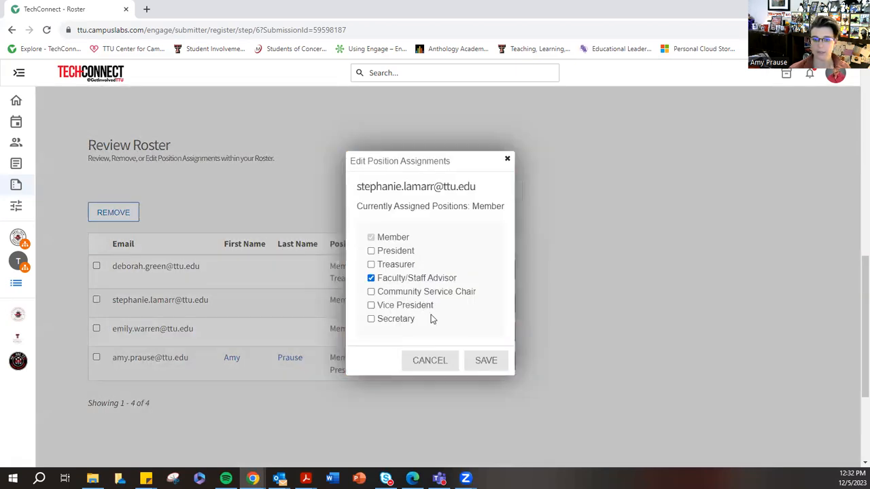
left_click(485, 366)
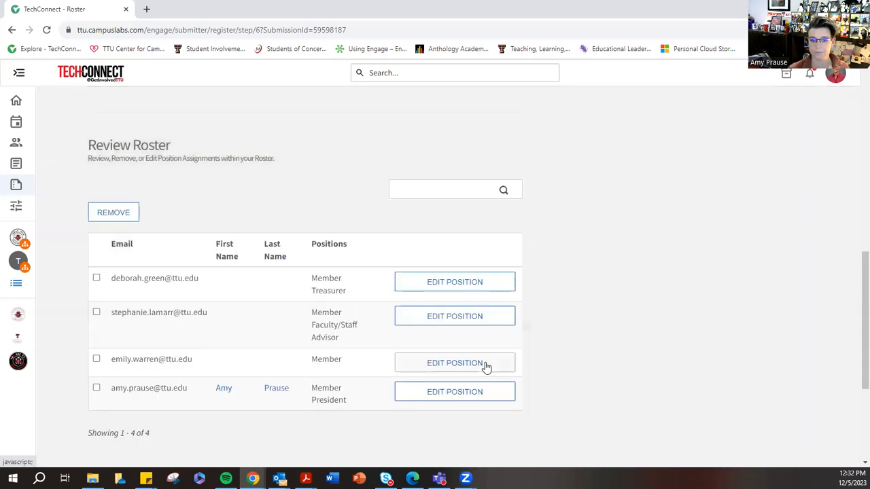
- Assign the Secretary position to the third member listed in the roster and save
left_click(423, 364)
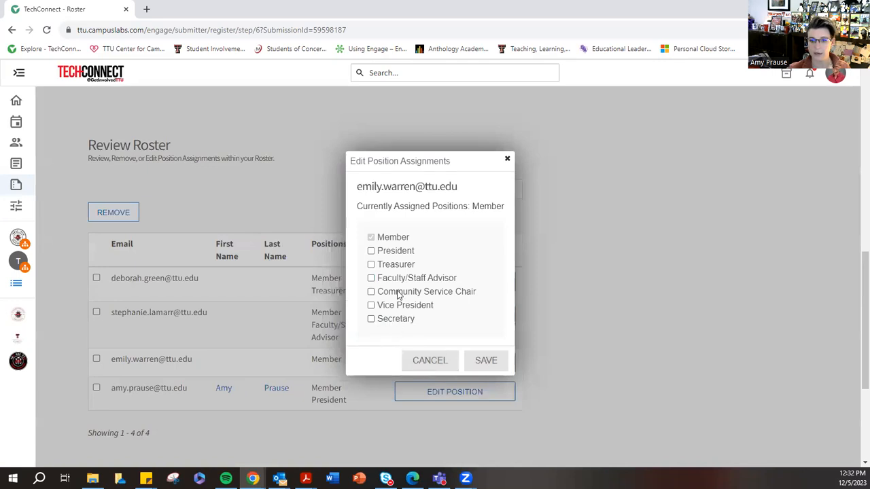
left_click(401, 320)
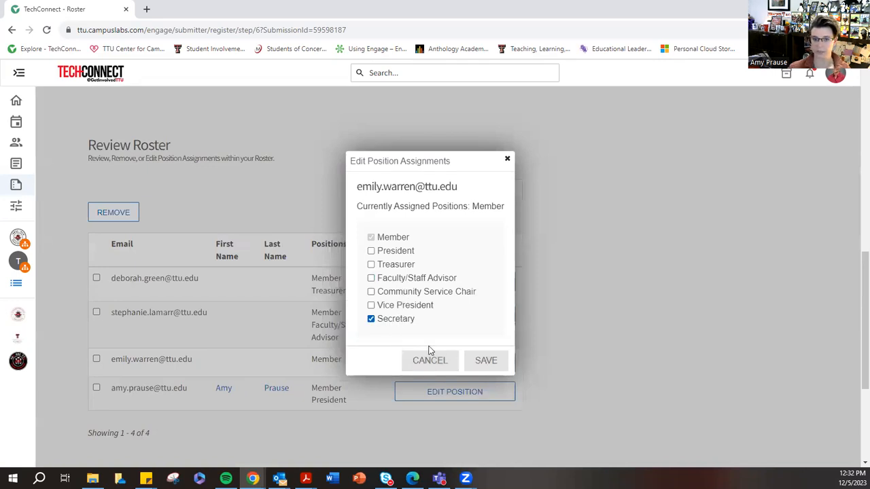
left_click(483, 362)
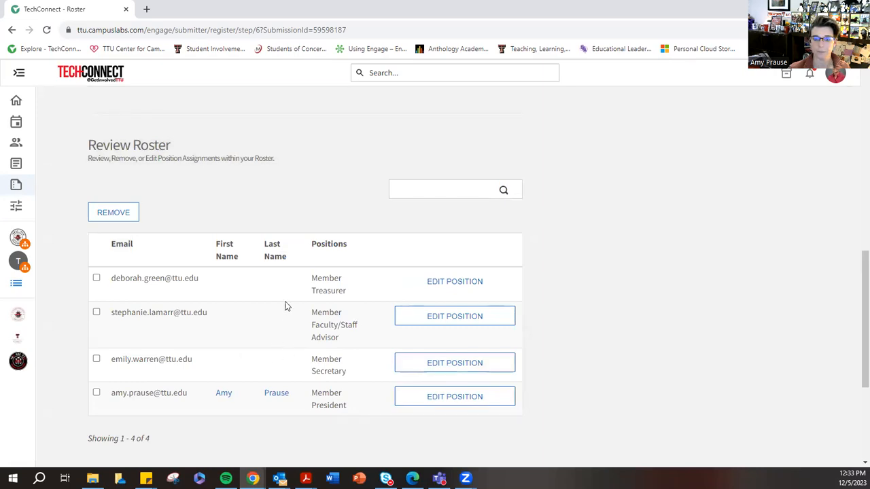
scroll(460, 290, "up", 3)
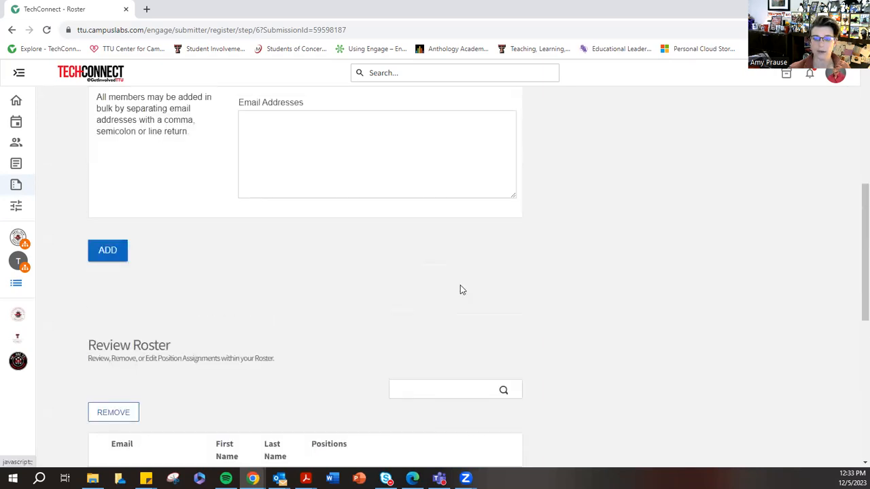
- Check the organization roster requirements and try to continue to the next registration step
scroll(460, 291, "up", 5)
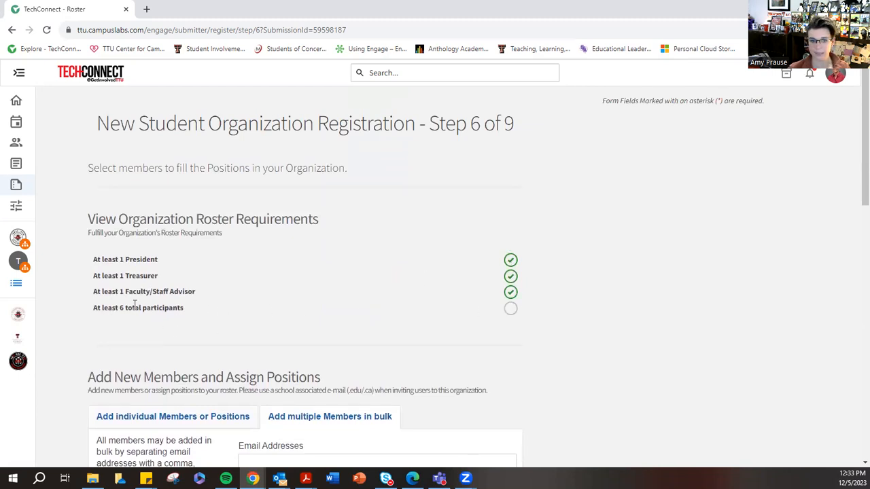
scroll(413, 310, "down", 10)
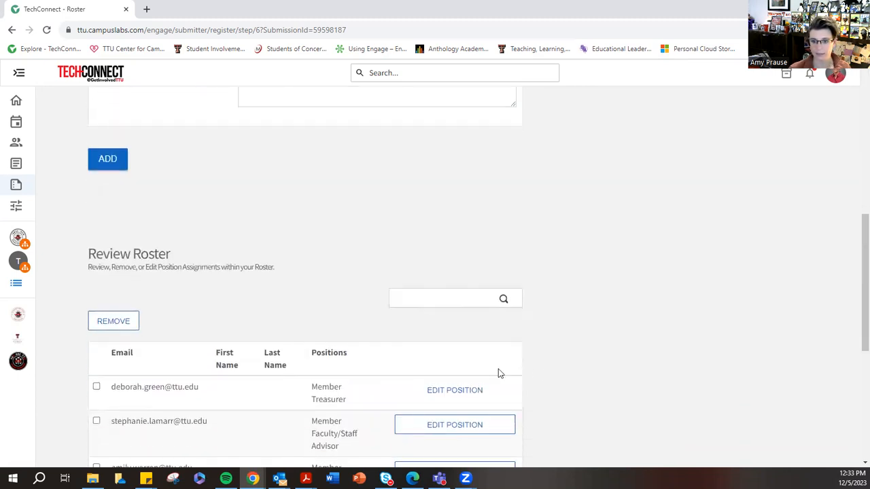
left_click(505, 458)
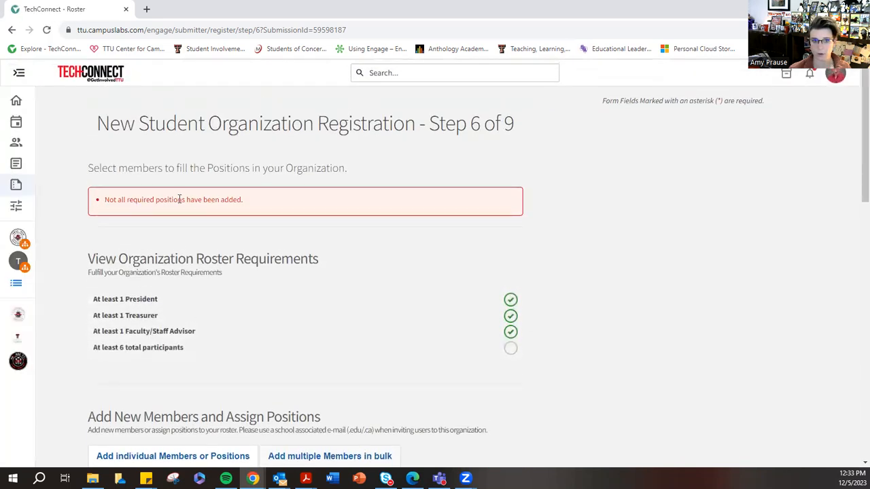
- Switch the roster form to adding multiple members in bulk and enter an additional member's email address
scroll(687, 212, "down", 5)
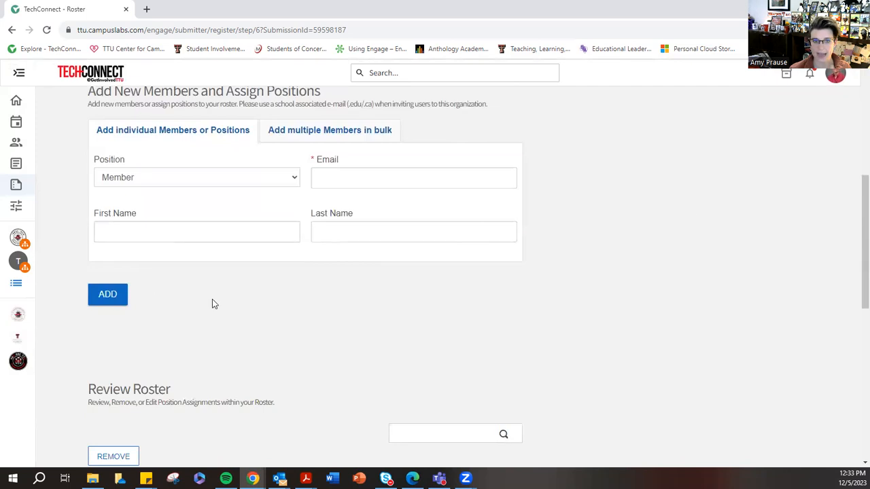
scroll(341, 289, "down", 3)
scroll(339, 300, "down", 2)
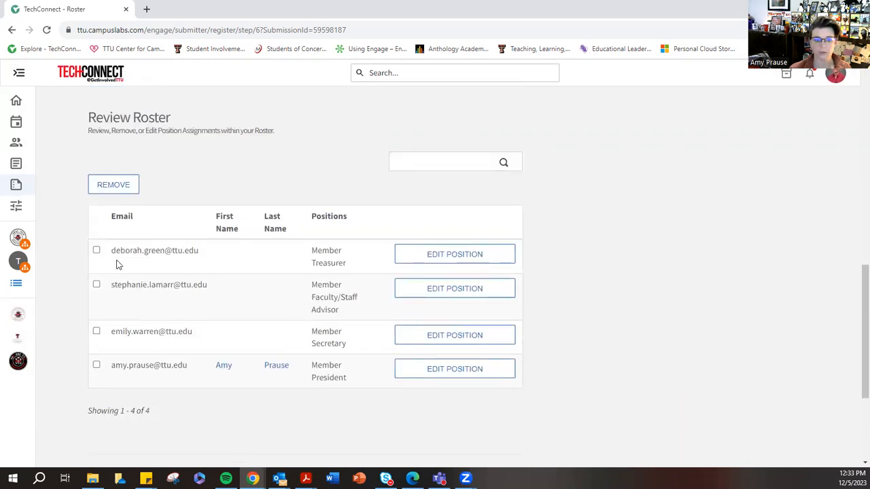
scroll(231, 315, "up", 4)
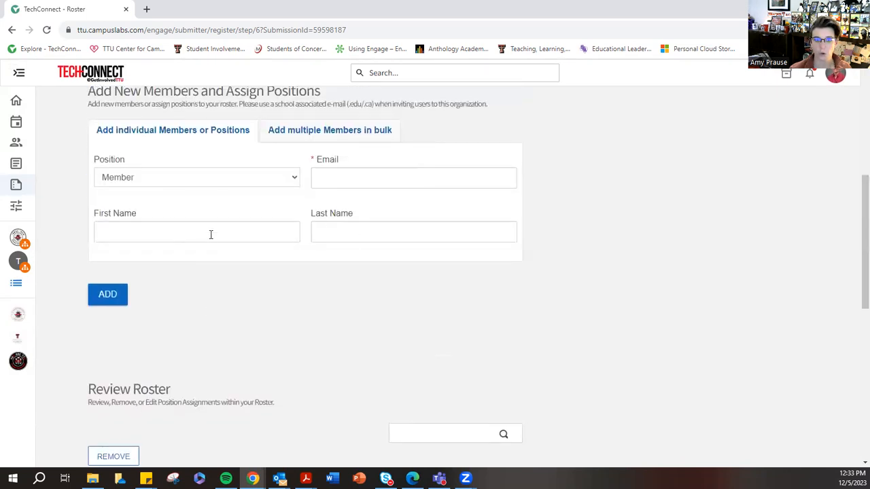
left_click(379, 128)
left_click(256, 193)
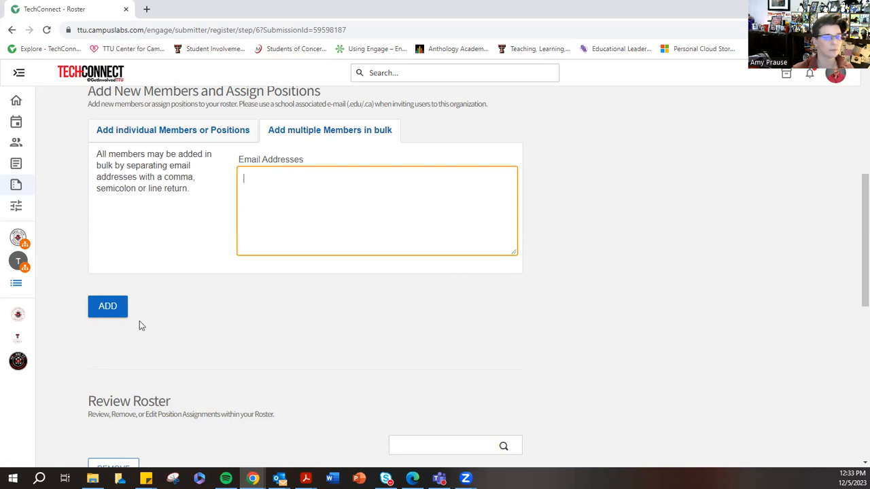
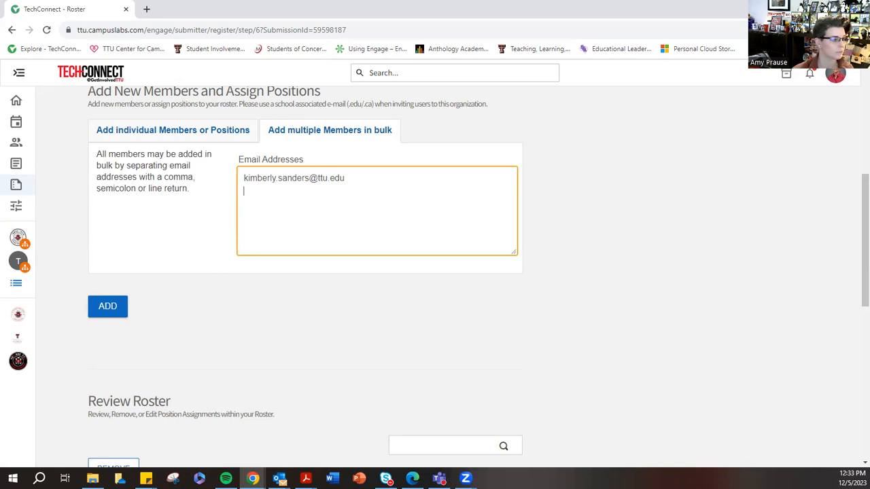
- Enter a second additional member's email address on its own line and add both members to the roster
key("alt+Tab")
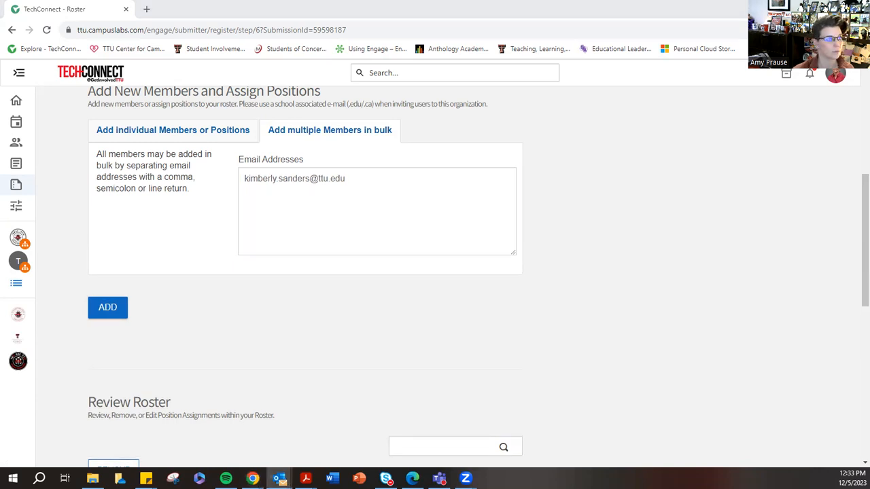
key("alt+Tab")
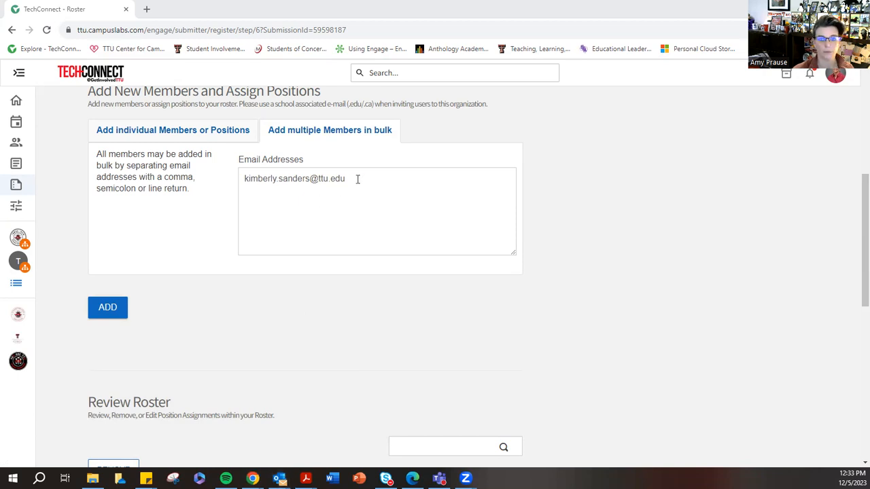
left_click(316, 192)
key("ctrl+v")
left_click(104, 303)
scroll(329, 299, "down", 5)
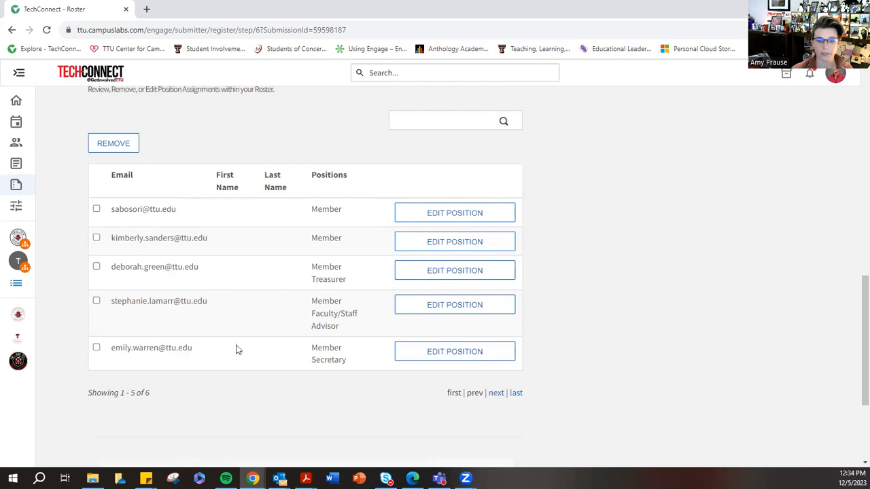
- Check that the roster meets all position and participant requirements and continue to step 7 of the registration
scroll(295, 306, "up", 10)
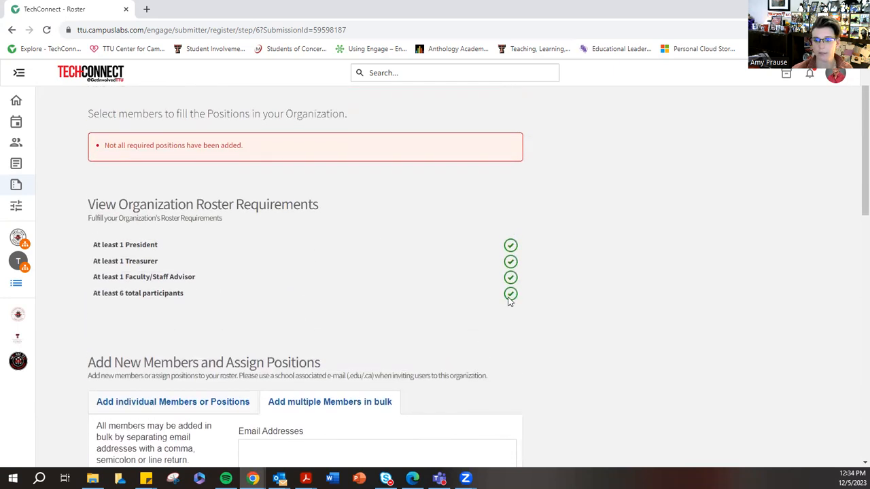
scroll(663, 314, "down", 1)
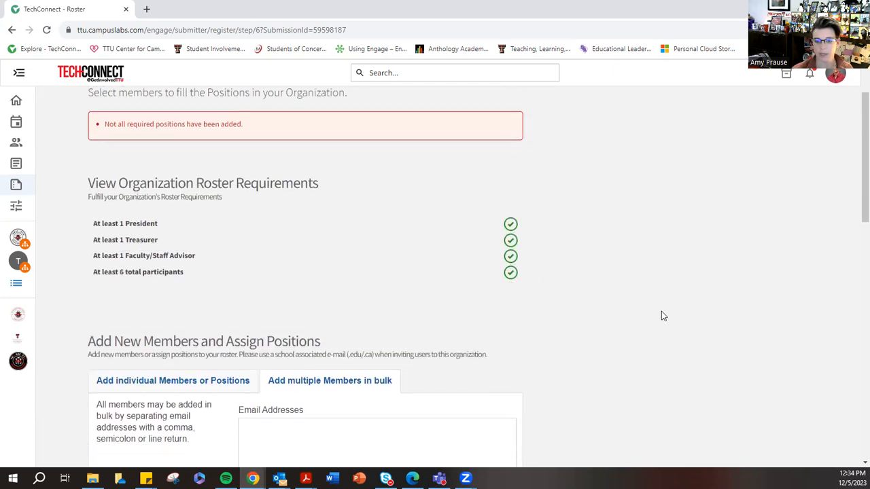
scroll(665, 312, "down", 10)
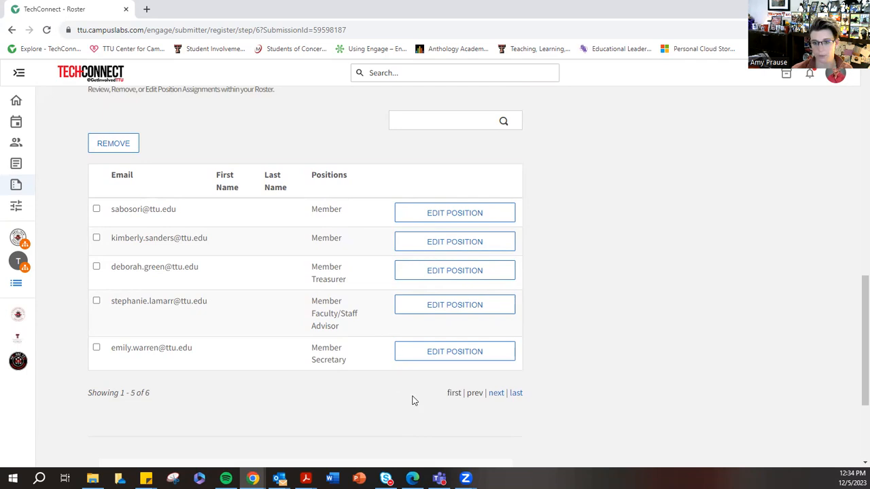
scroll(551, 374, "up", 1)
scroll(550, 372, "down", 3)
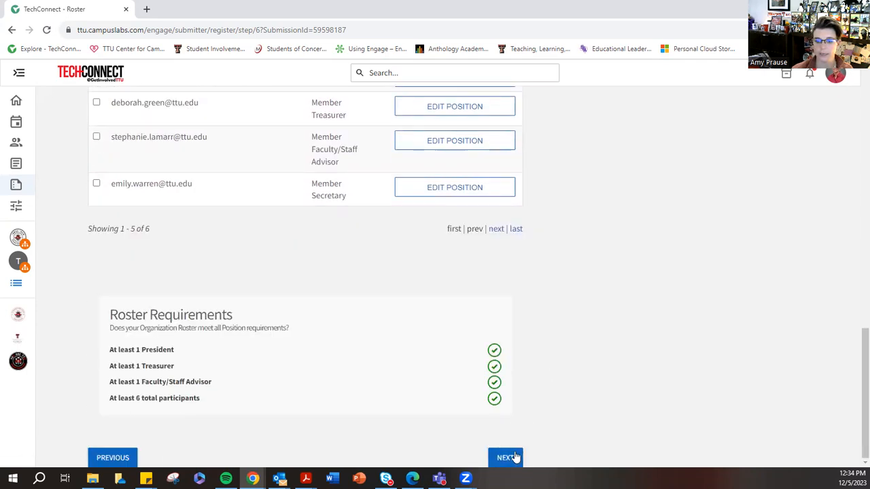
left_click(507, 462)
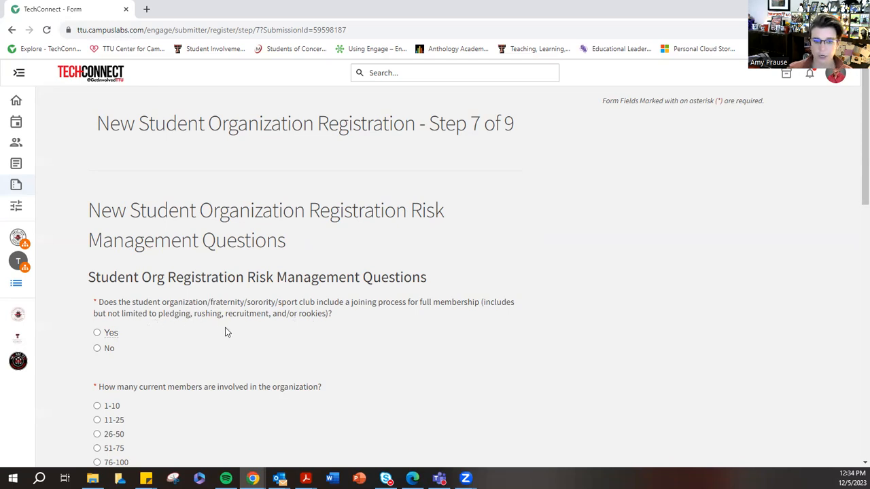
- Answer No to having a joining process for full membership and set the number of current members to 1-10
left_click(97, 348)
scroll(252, 365, "down", 3)
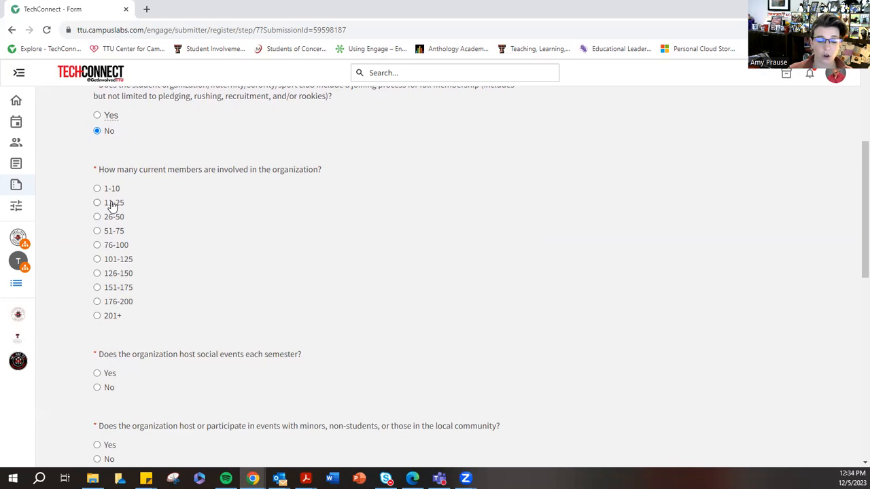
left_click(108, 189)
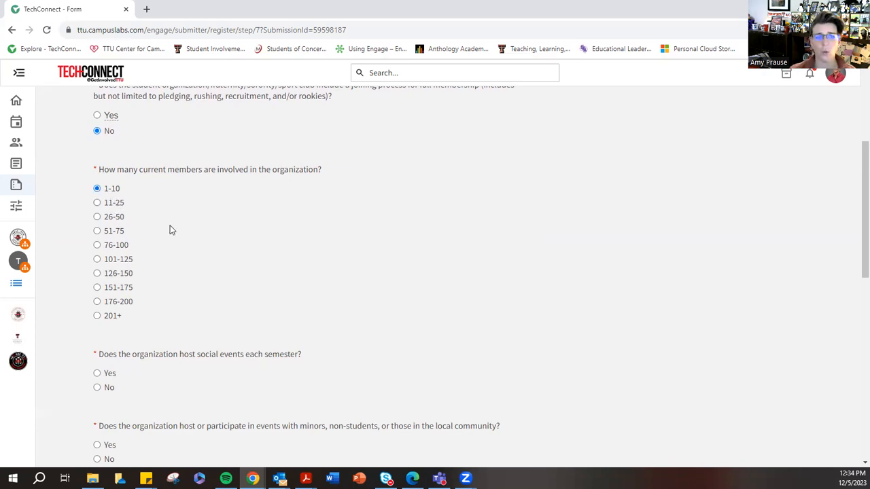
- Answer Yes to hosting social events each semester and to events with minors, non-students, or the local community
scroll(219, 257, "down", 2)
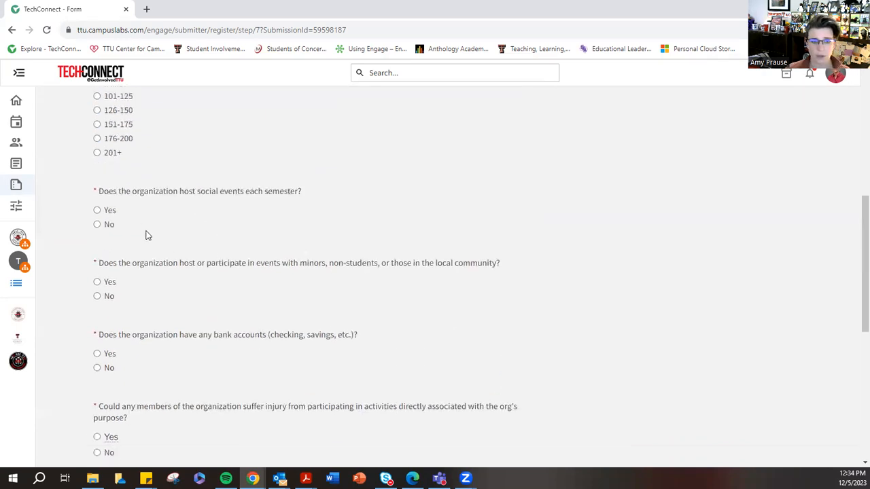
left_click(97, 211)
scroll(209, 286, "down", 2)
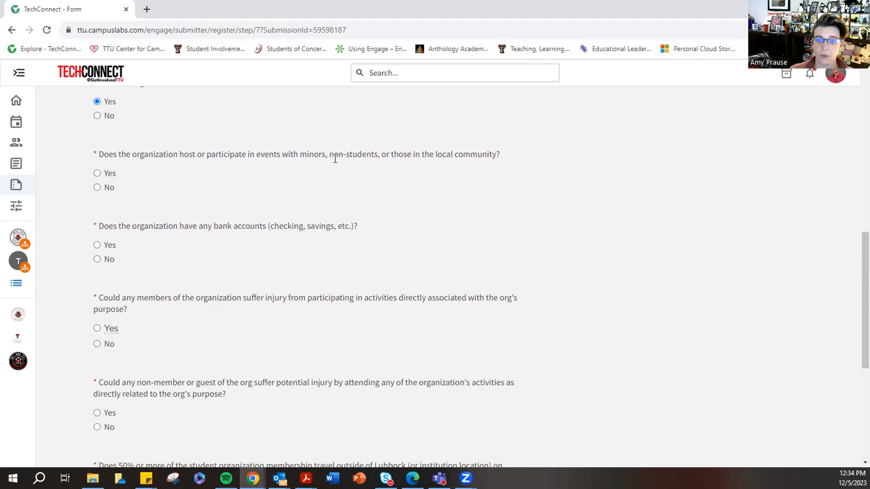
left_click(98, 174)
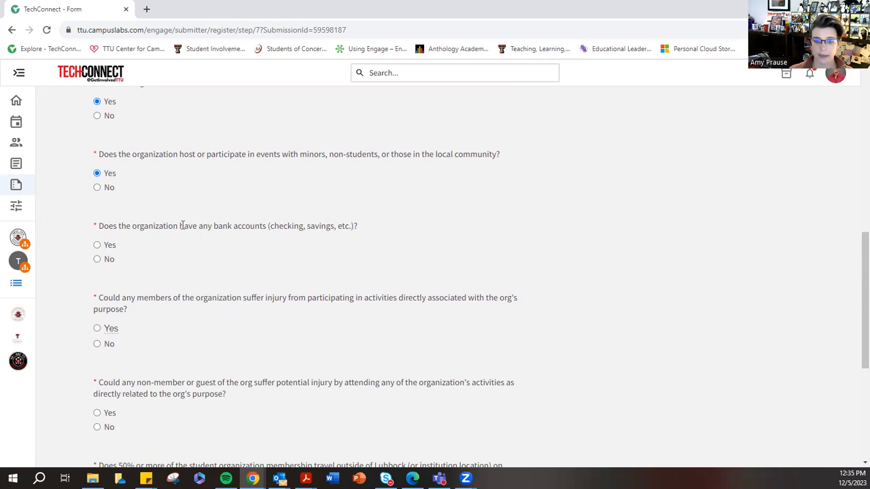
- Answer No to having bank accounts and No to possible injury of members and of non-members or guests
left_click(97, 259)
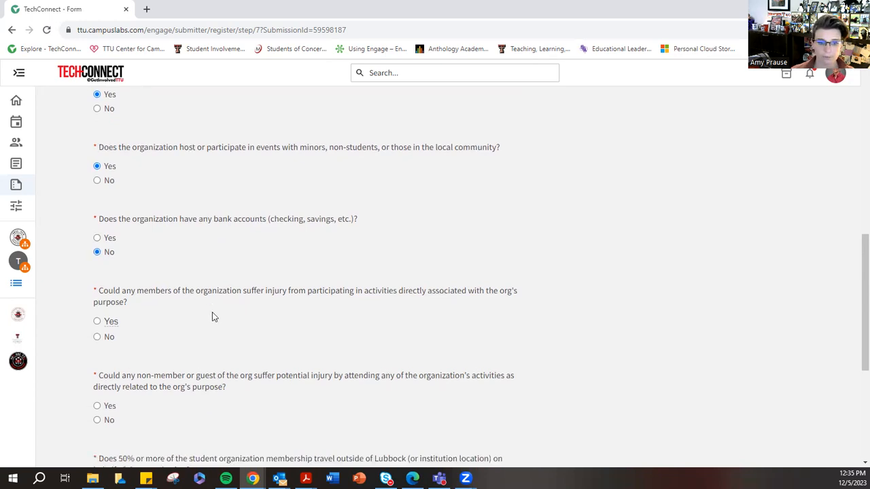
scroll(213, 317, "down", 3)
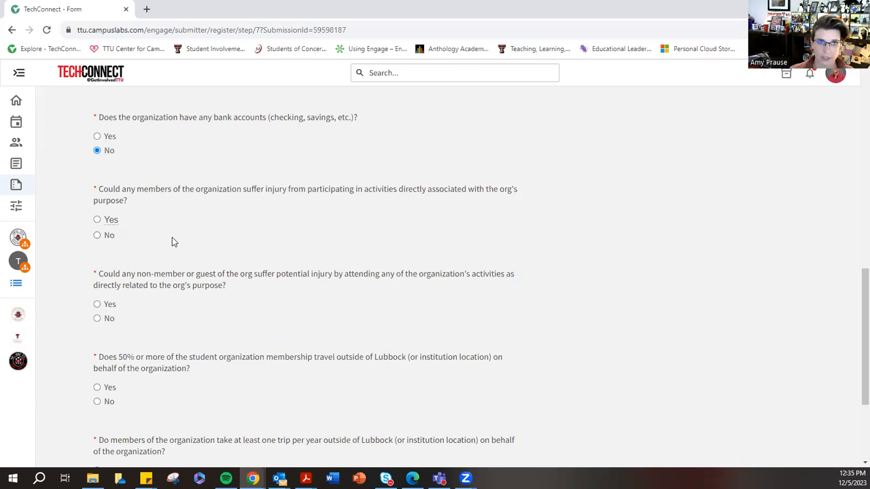
left_click(109, 236)
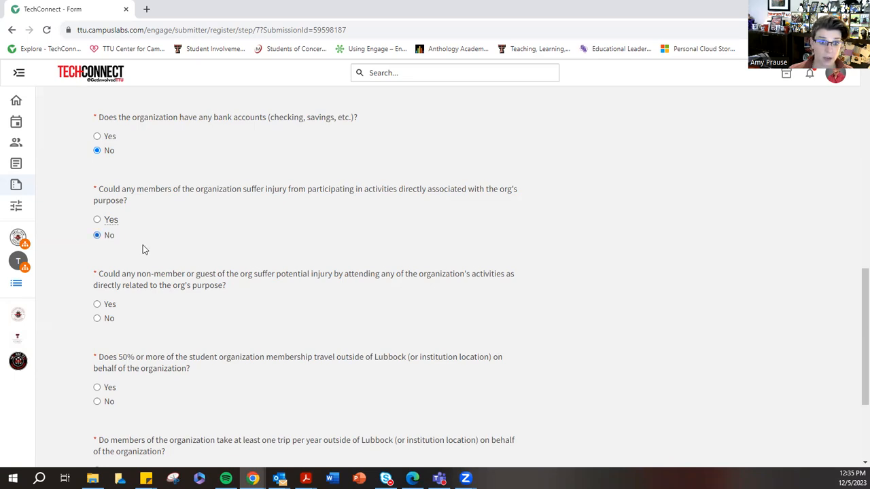
scroll(204, 252, "down", 2)
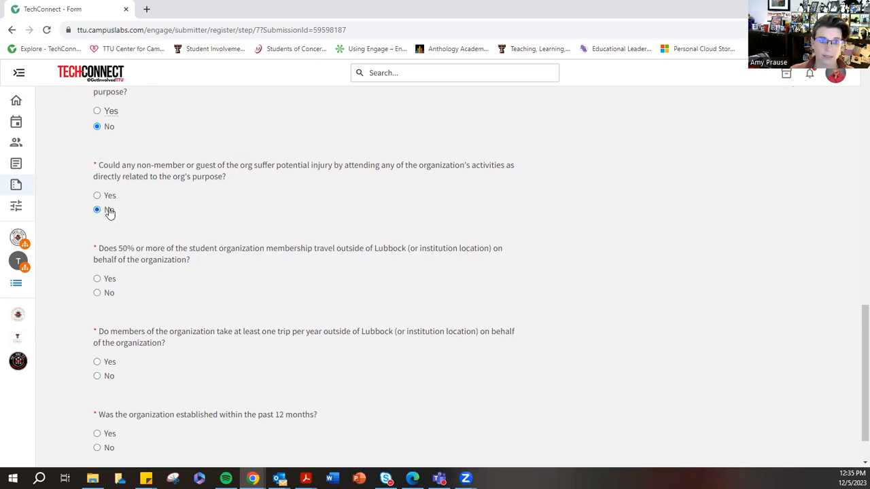
- Answer No to 50% or more of the membership traveling outside Lubbock and Yes to at least one trip per year
scroll(243, 238, "down", 1)
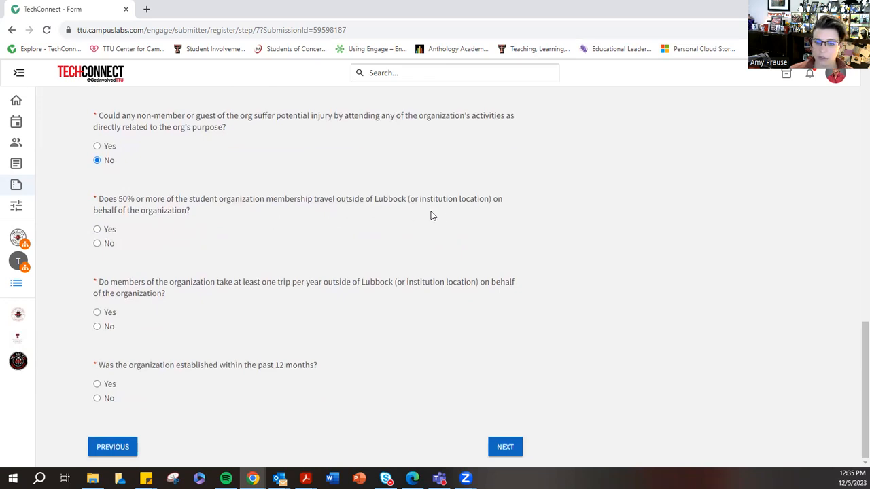
left_click(96, 244)
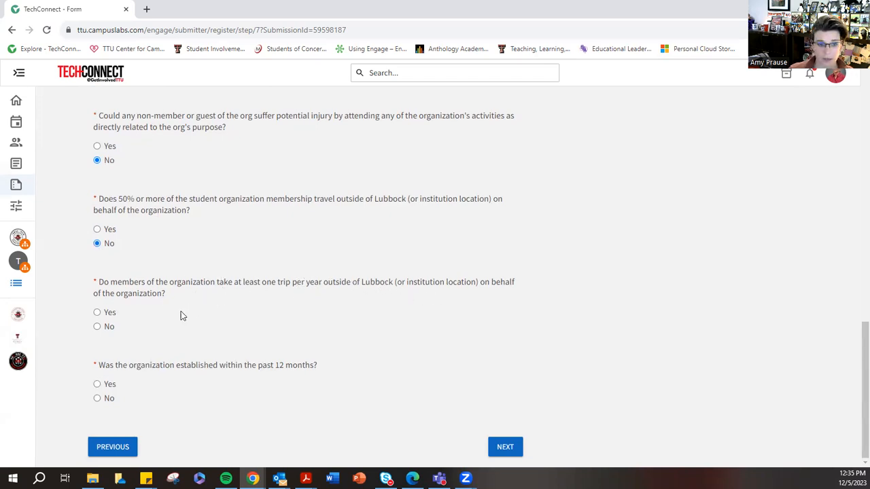
left_click(111, 314)
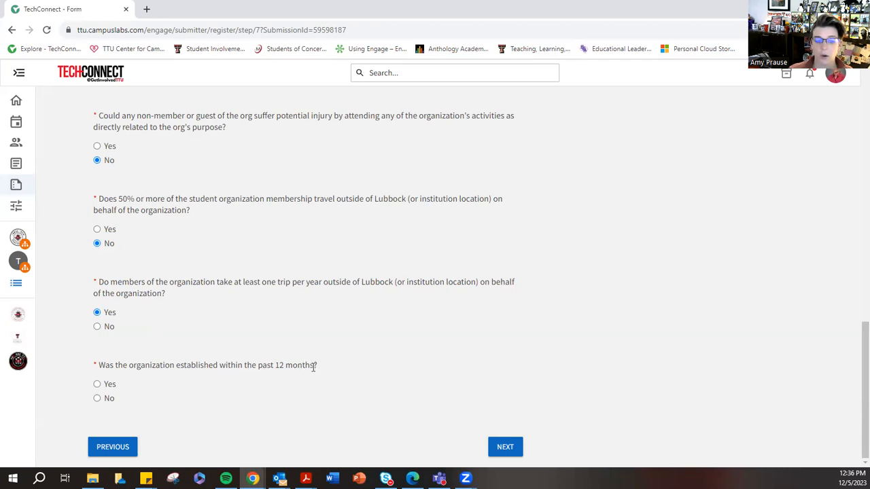
- Answer Yes to the organization being established within the past 12 months and continue to step 8
left_click(97, 384)
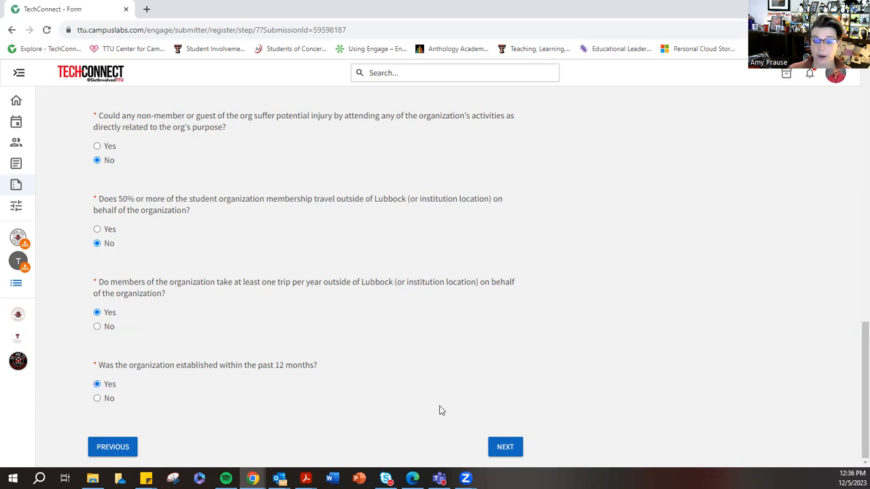
left_click(506, 447)
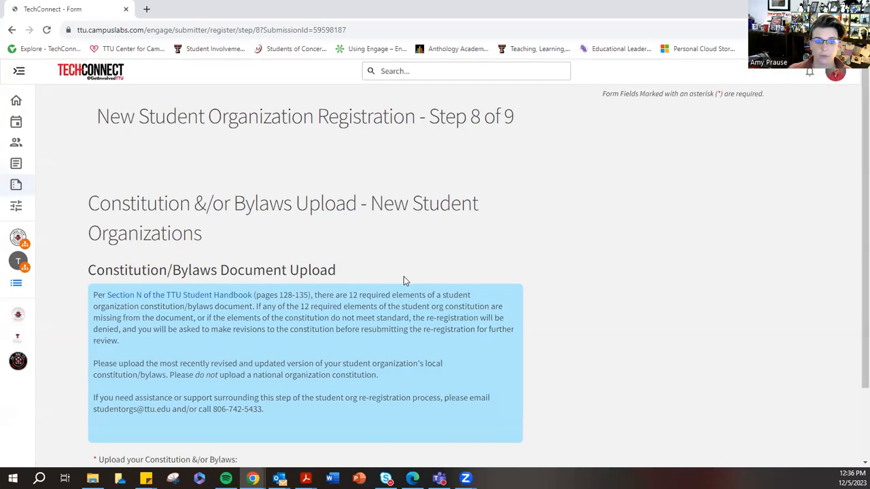
- Start the constitution and bylaws file upload and browse to the Student Org Leader Orientation folder within Student Organizations
scroll(479, 255, "down", 1)
scroll(486, 256, "down", 1)
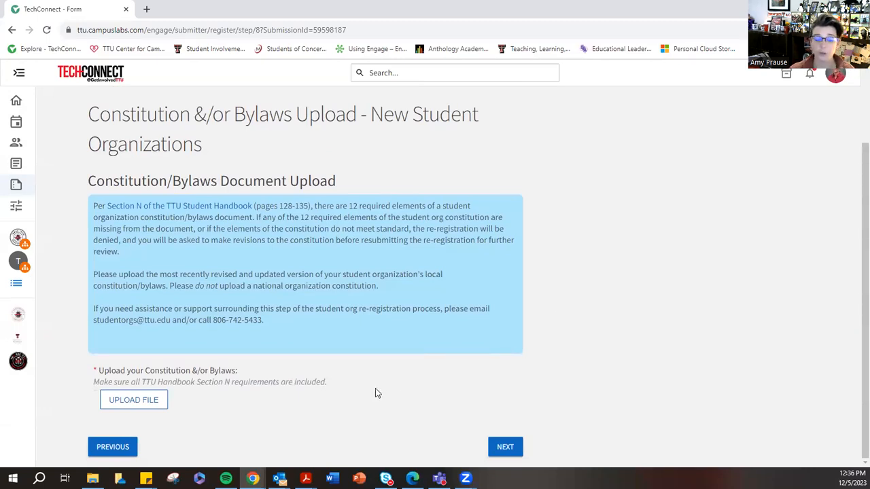
left_click(136, 401)
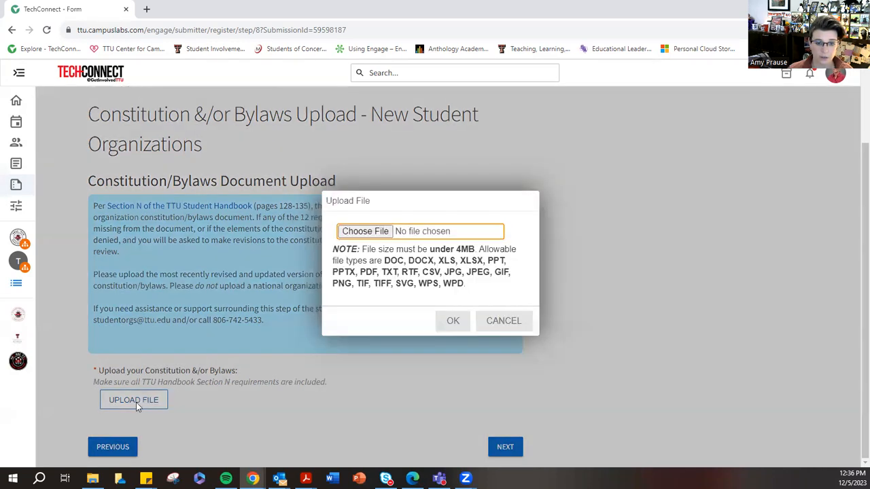
left_click(365, 232)
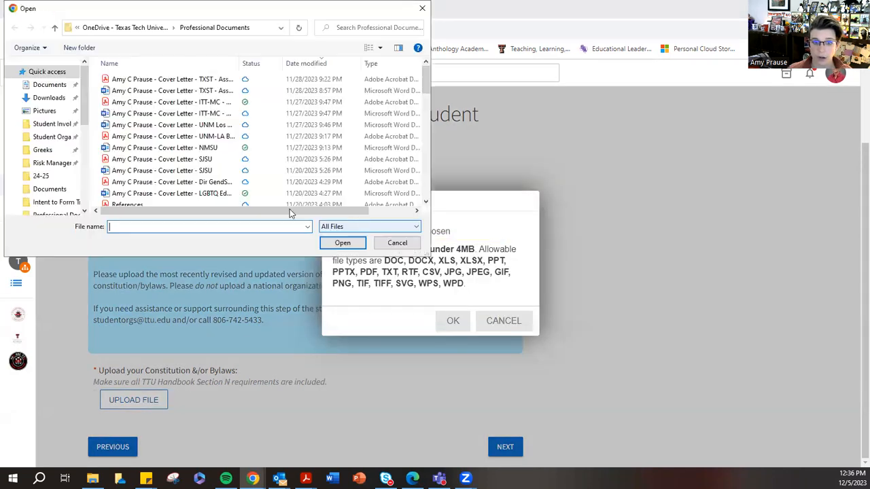
left_click(44, 97)
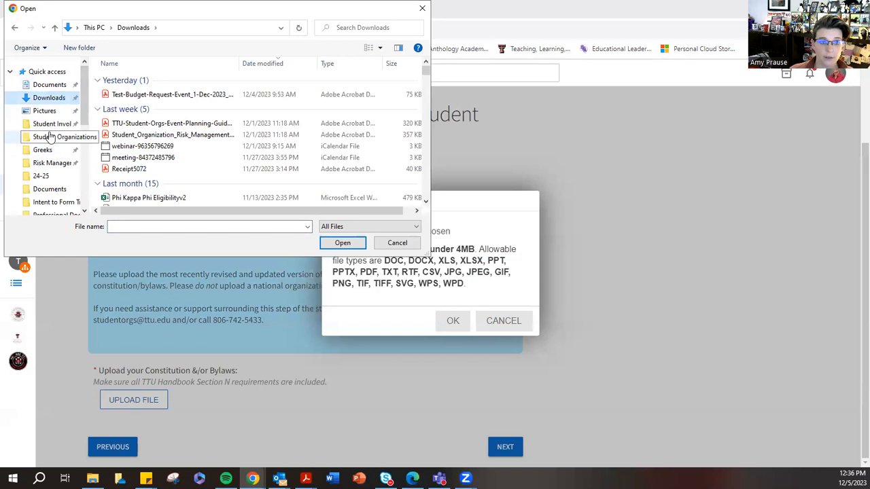
left_click(42, 138)
scroll(149, 160, "down", 15)
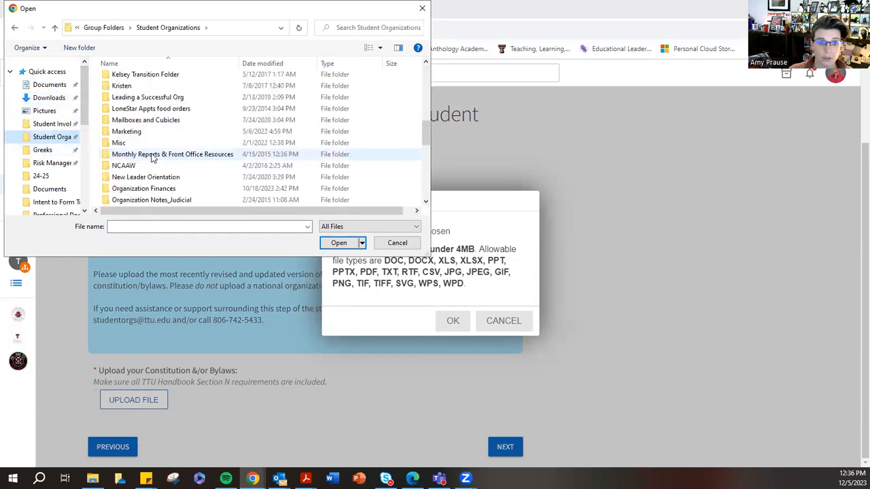
double_click(177, 189)
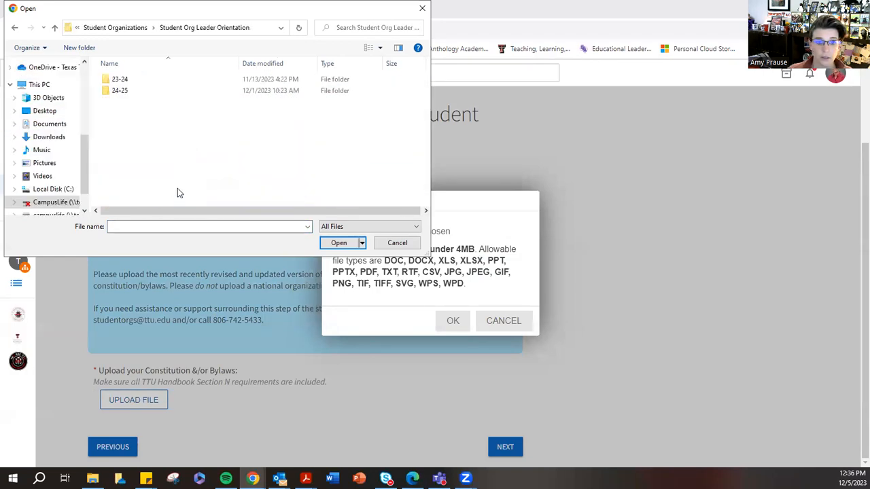
- Open the Registration Folder inside the 23-24 folder
left_click(167, 81)
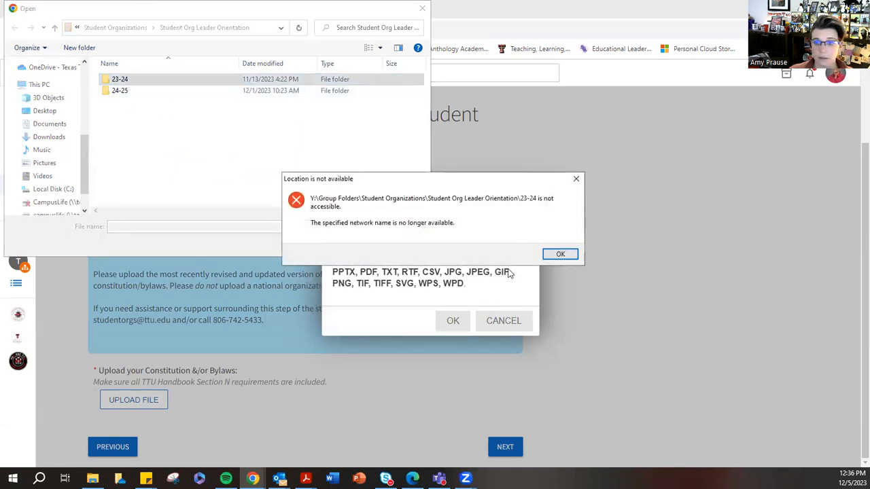
left_click(560, 254)
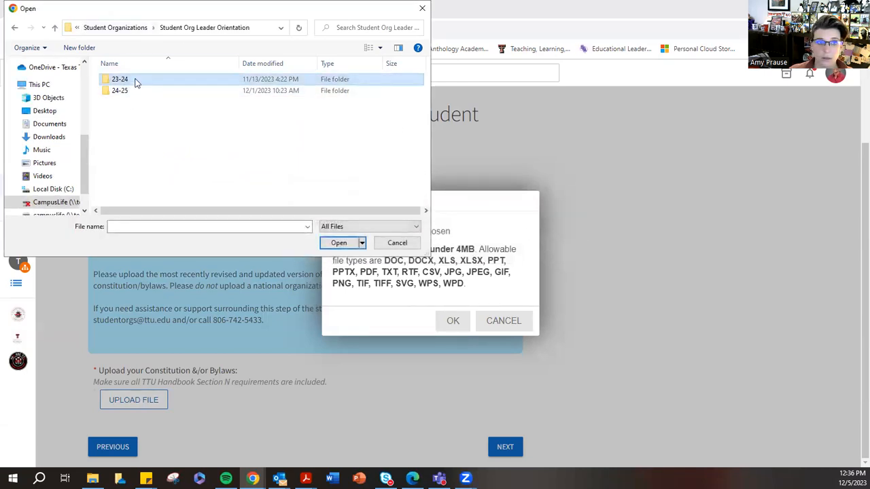
double_click(135, 80)
left_click(141, 129)
double_click(140, 128)
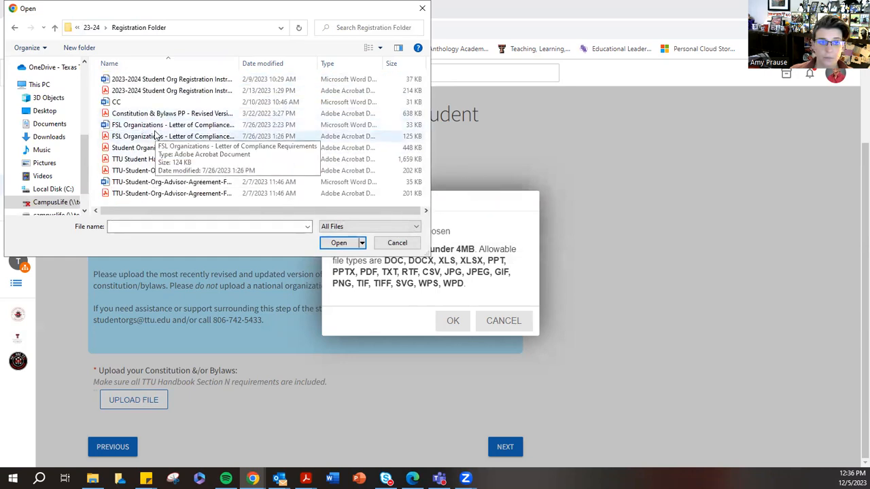
- Upload the PDF "Constitution & Bylaws PP - Revised Version" and continue to step 9
left_click(163, 116)
left_click(339, 243)
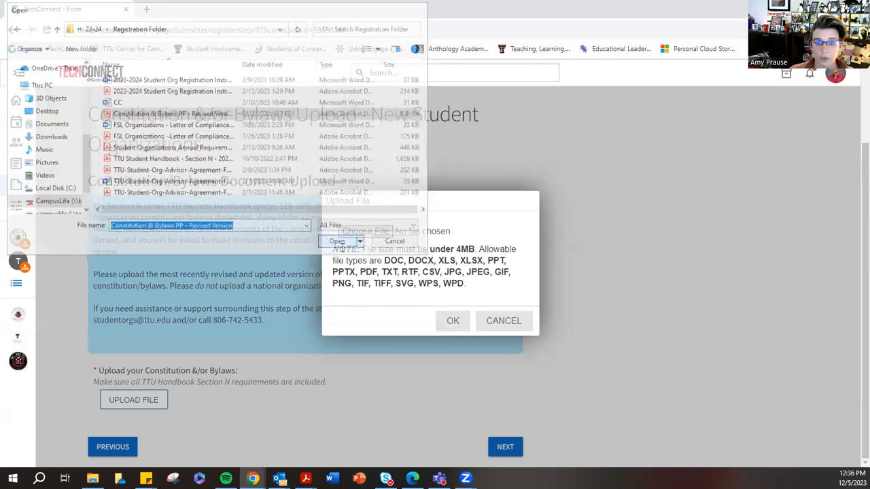
left_click(452, 322)
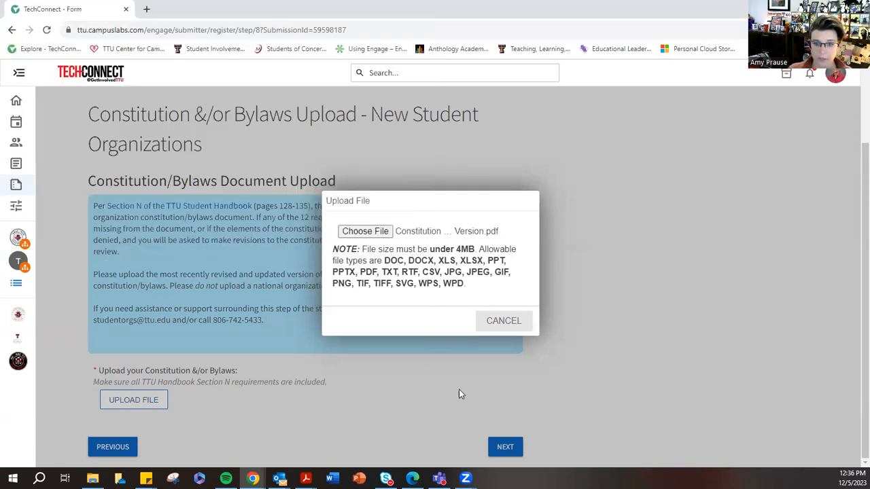
left_click(520, 448)
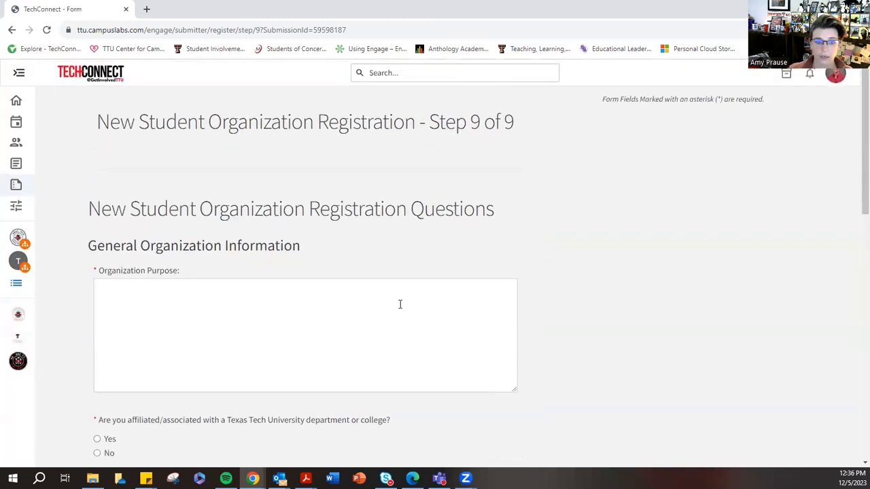
- Enter "This org is being used for training purposes." as the organization purpose
left_click(111, 295)
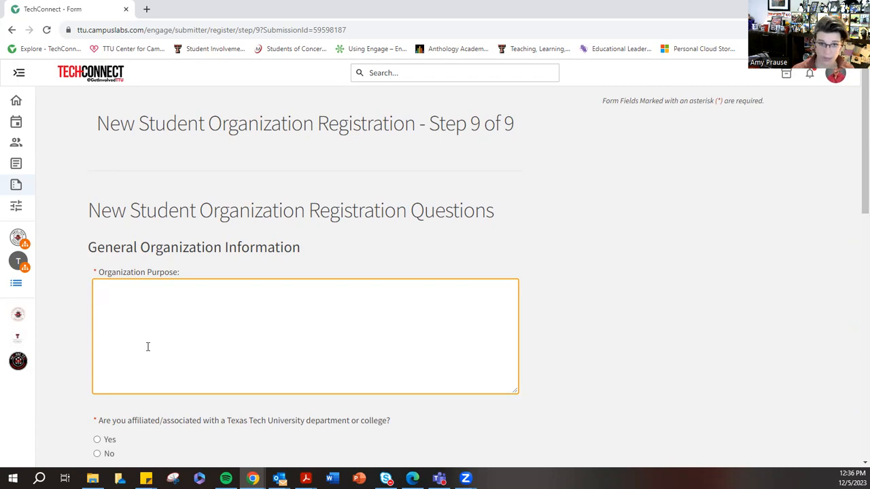
type("T")
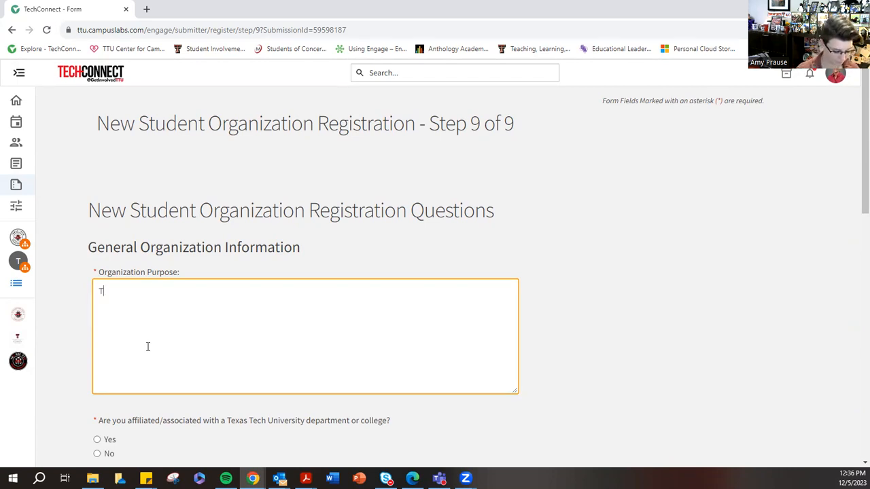
type("his org i")
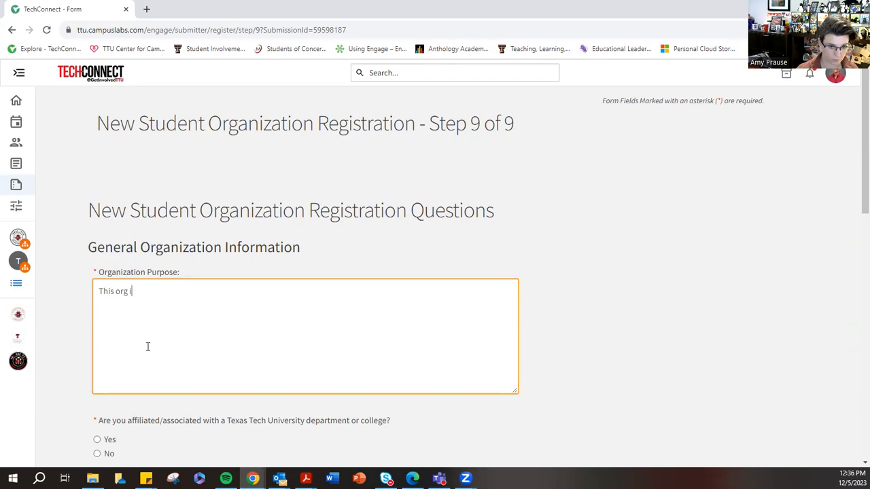
type("s being used for a")
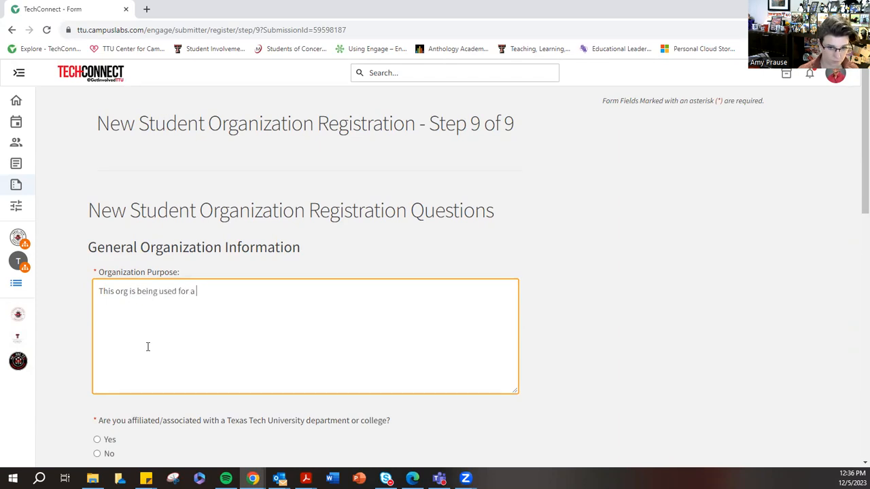
key("BackSpace")
type("training pu")
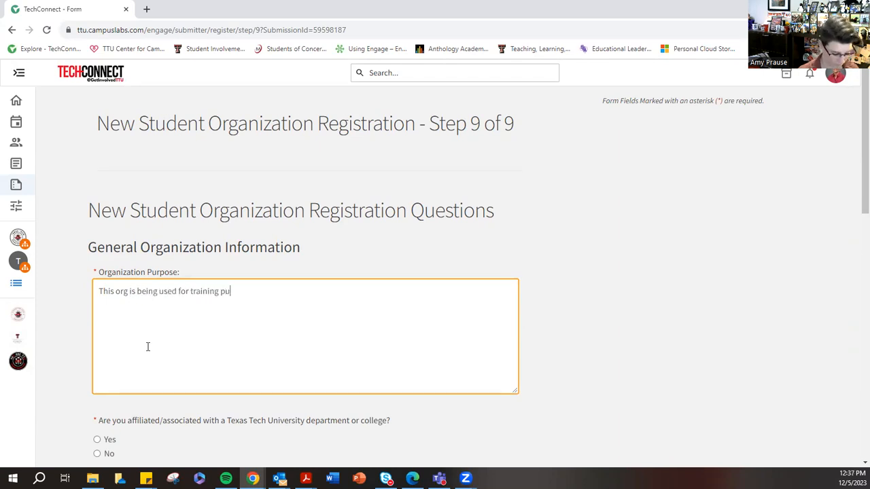
type("rpsoes and wil")
key("BackSpace")
key("BackSpace")
key("BackSpace")
key("BackSpace")
key("BackSpace")
key("BackSpace")
key("BackSpace")
key("BackSpace")
key("BackSpace")
key("BackSpace")
key("BackSpace")
key("BackSpace")
key("BackSpace")
type("poses.")
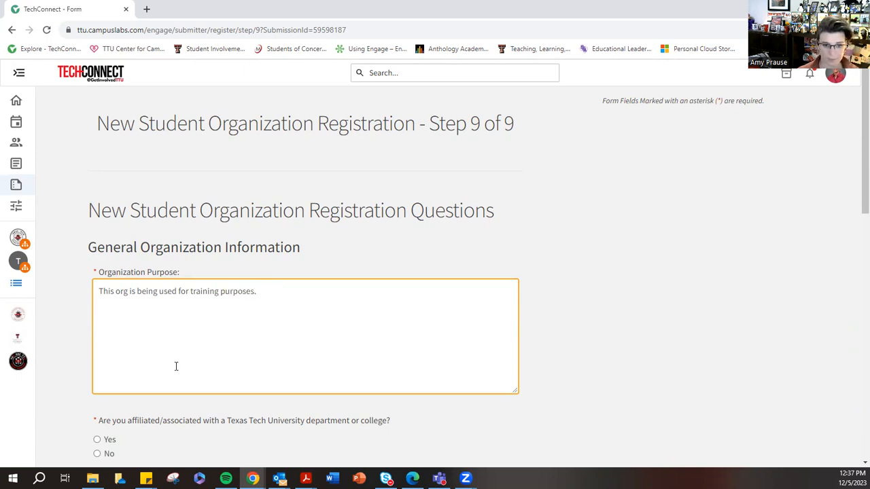
- Answer Yes to affiliation with a Texas Tech University department or college and identify it as Student Involvement
scroll(176, 367, "down", 3)
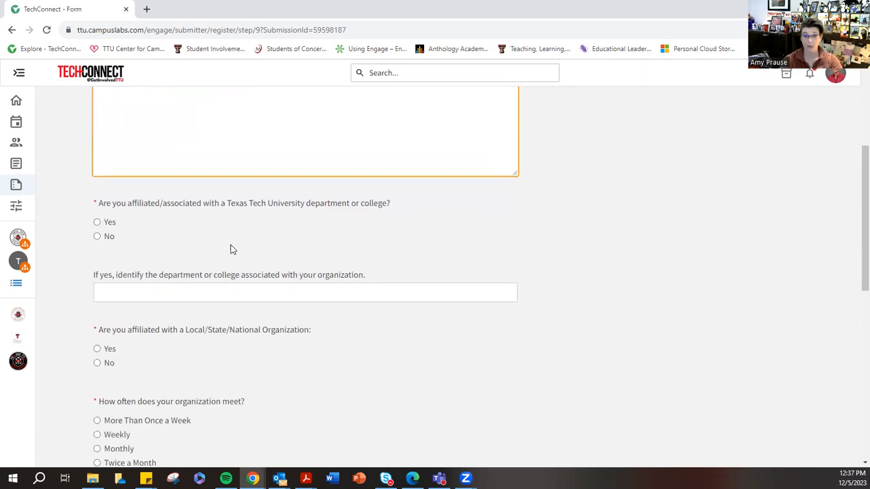
left_click(99, 222)
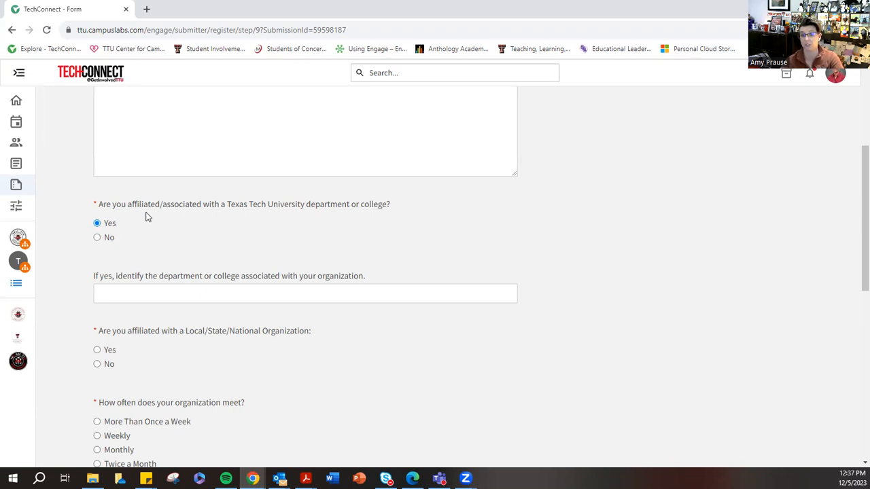
left_click(125, 292)
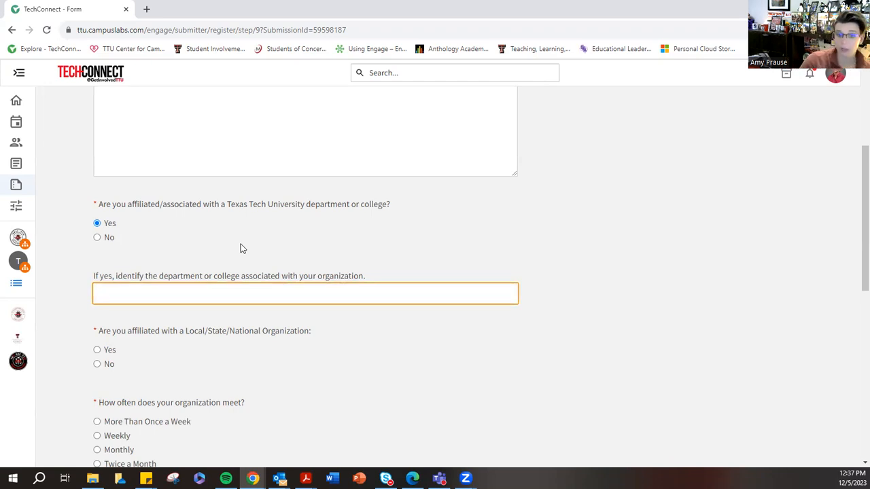
type("S")
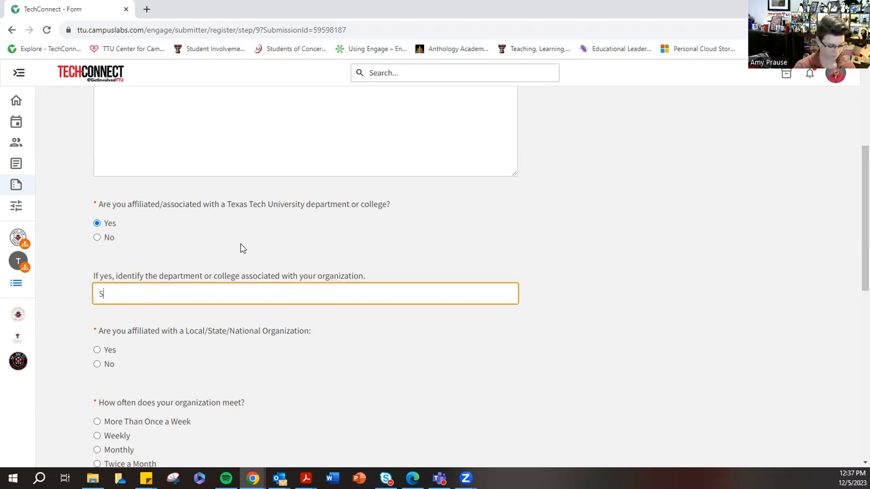
type("tudent Involvement")
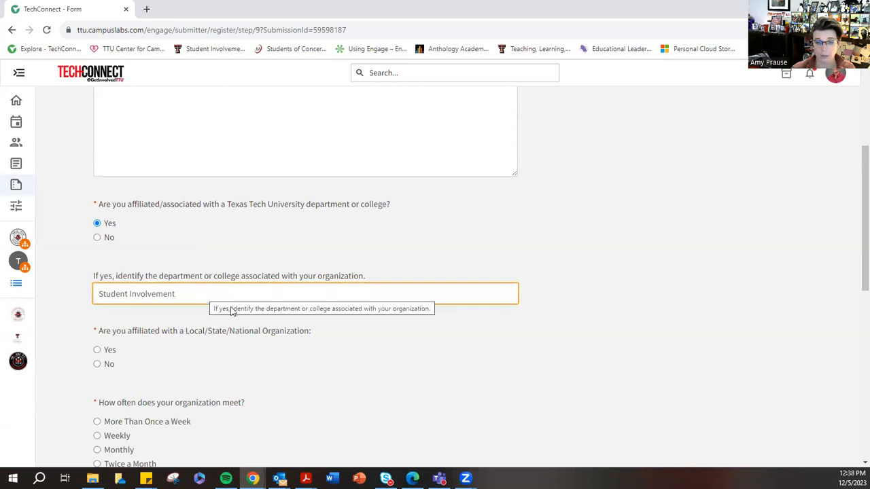
- Answer No to affiliation with a local, state, or national organization and set the meeting frequency to Weekly
scroll(270, 252, "down", 2)
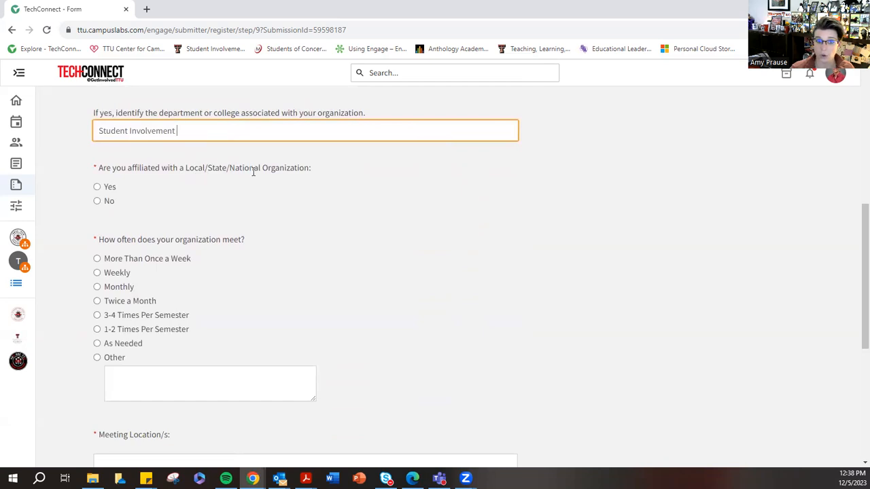
left_click(98, 202)
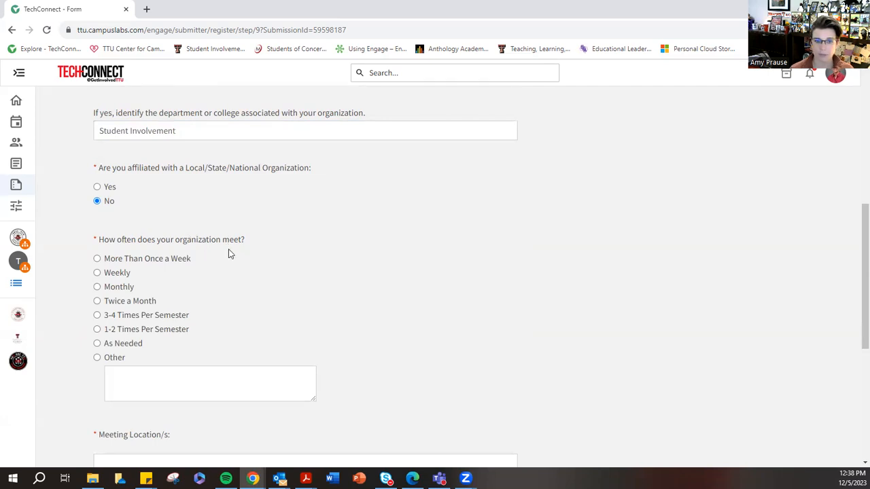
left_click(122, 275)
scroll(354, 305, "down", 4)
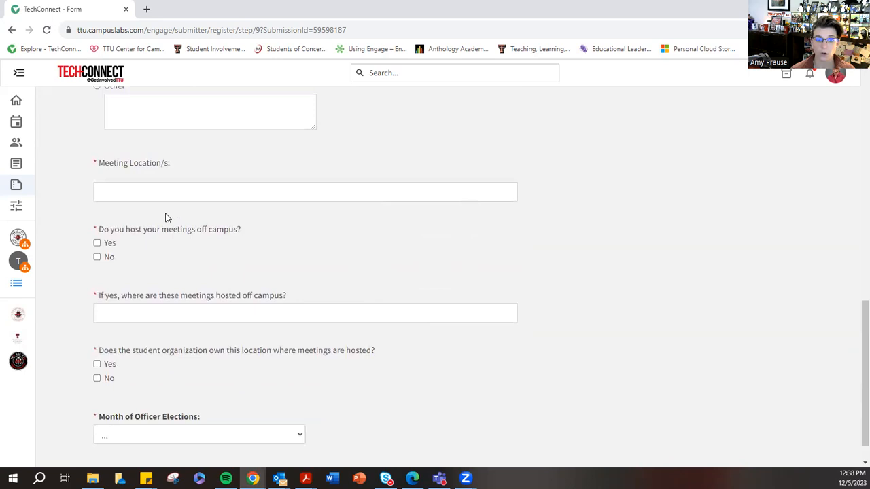
- Try "Playa Room - SUB" as the meeting location and clear the entry
left_click(146, 195)
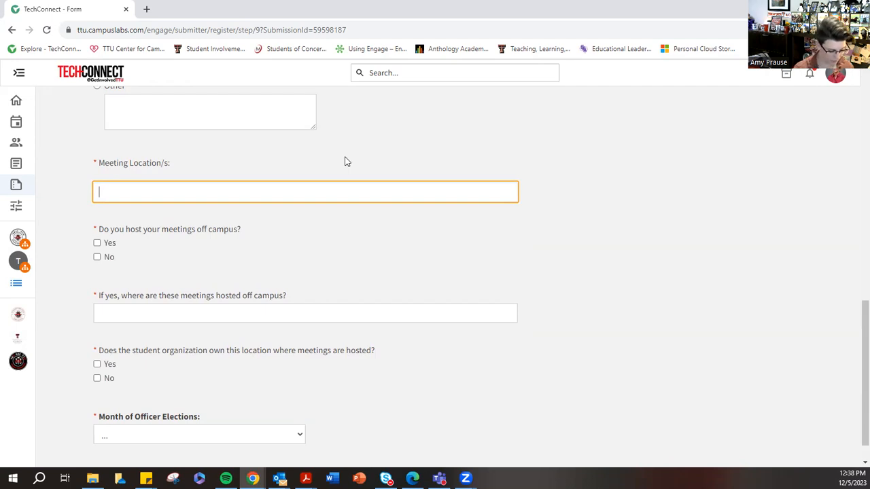
type("Play")
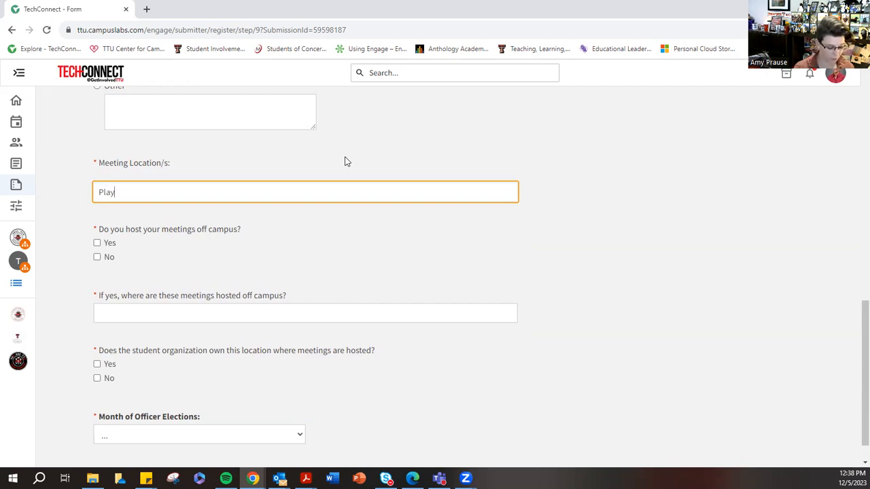
type("a Room,in")
key("BackSpace")
key("BackSpace")
type("- SUB")
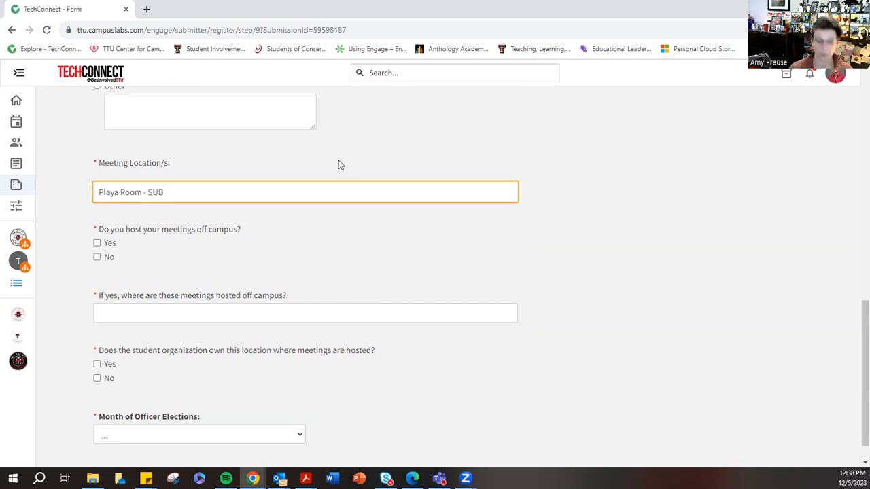
key("BackSpace")
key("BackSpace")
key("BackSpace")
key("BackSpace")
key("BackSpace")
key("BackSpace")
key("BackSpace")
key("BackSpace")
key("BackSpace")
key("BackSpace")
key("BackSpace")
key("BackSpace")
key("BackSpace")
key("BackSpace")
key("BackSpace")
key("BackSpace")
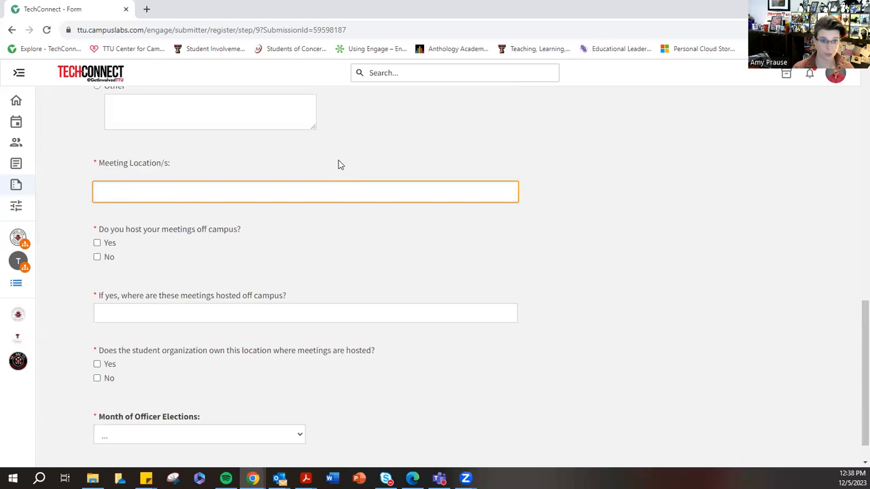
- Try "ME 112" as the meeting location and clear the entry
type("ma")
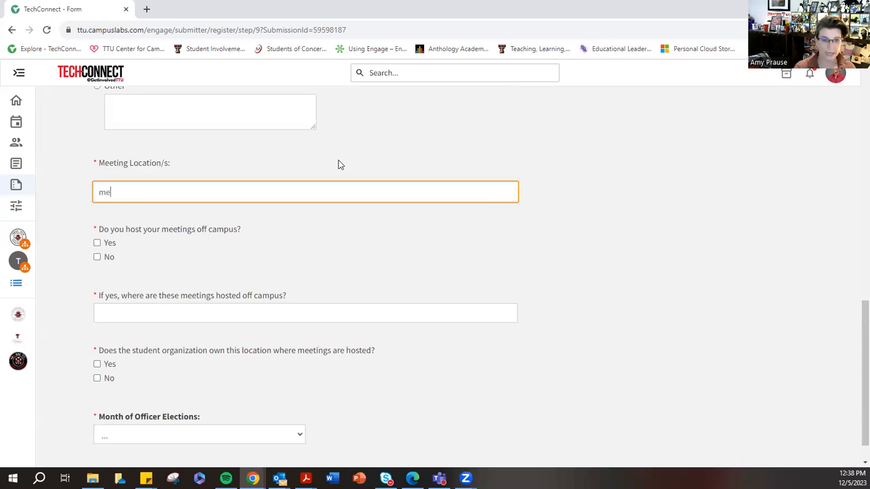
key("BackSpace")
key("BackSpace")
type("M")
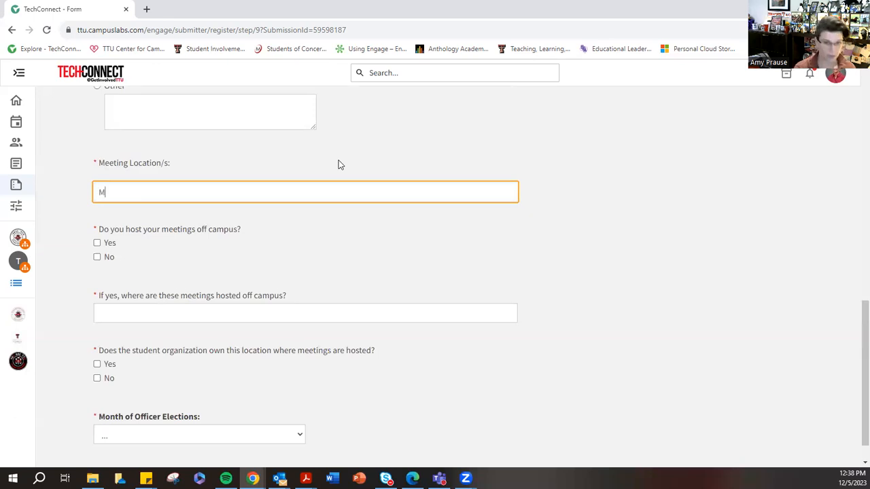
type("E 112")
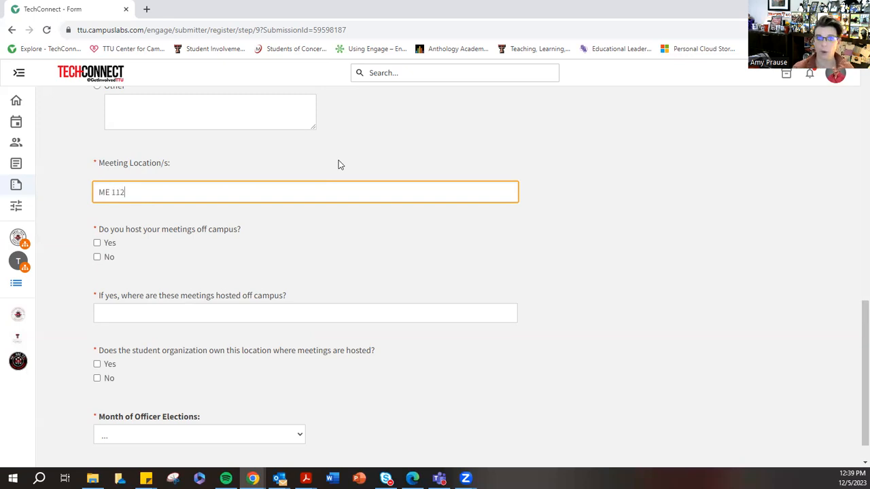
key("BackSpace")
key("BackSpace")
key("BackSpace")
key("BackSpace")
key("BackSpace")
key("BackSpace")
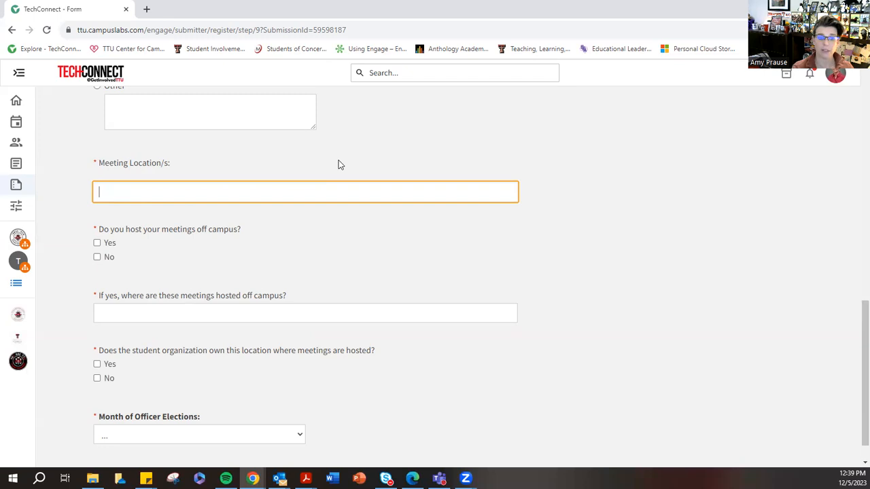
- Enter "n/a" as the meeting location
type("n/a")
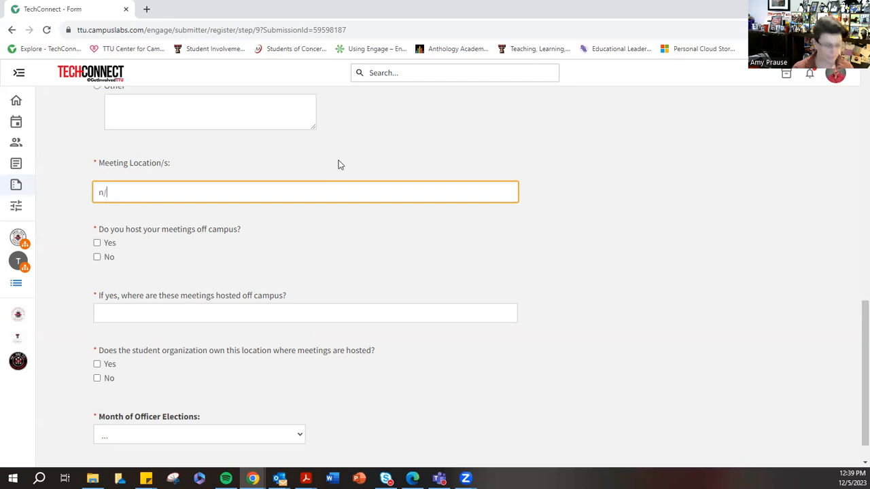
- Replace the meeting location entry with "No set meeting" as a trial and clear it
key("BackSpace")
key("BackSpace")
key("BackSpace")
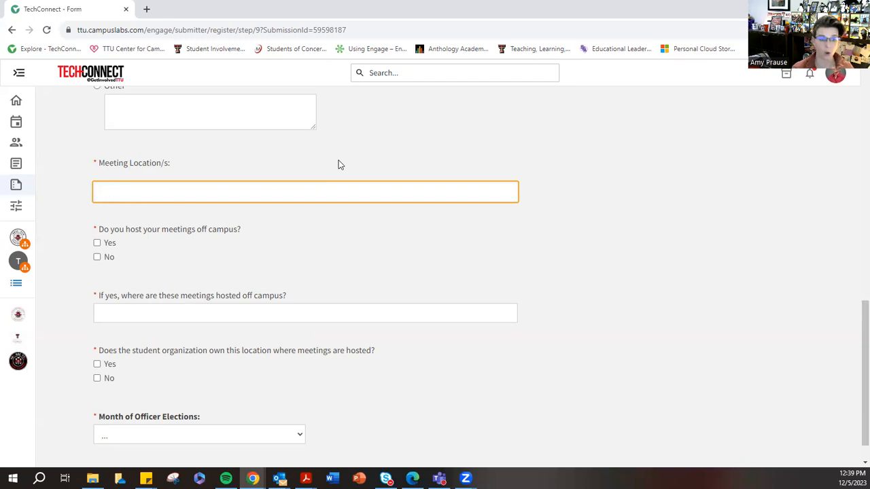
type("No set meeting")
key("ctrl+BackSpace")
key("ctrl+BackSpace")
key("ctrl+BackSpace")
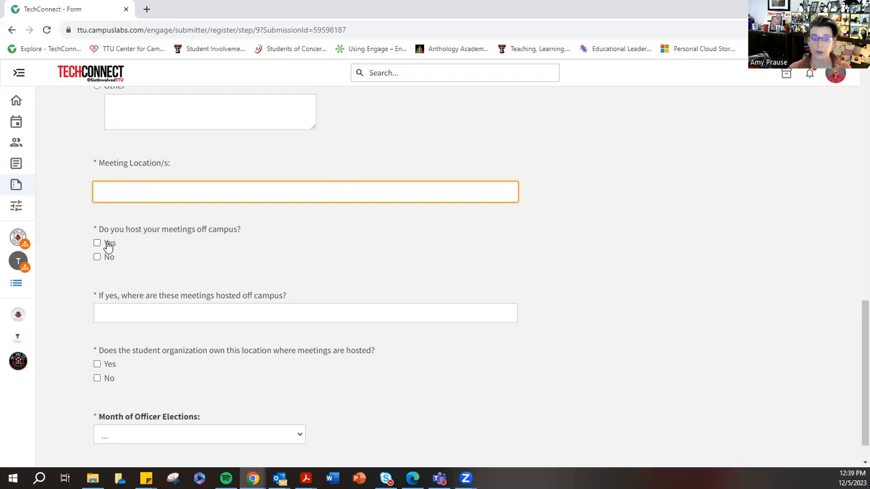
- Answer Yes to hosting meetings off campus, try "Wesley Foundation" as the off-campus location, and clear the location entry
left_click(112, 313)
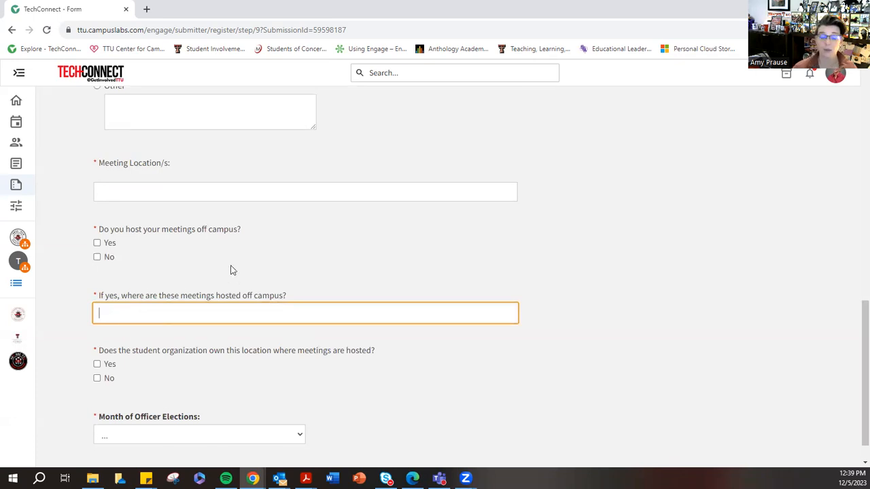
left_click(97, 243)
left_click(133, 311)
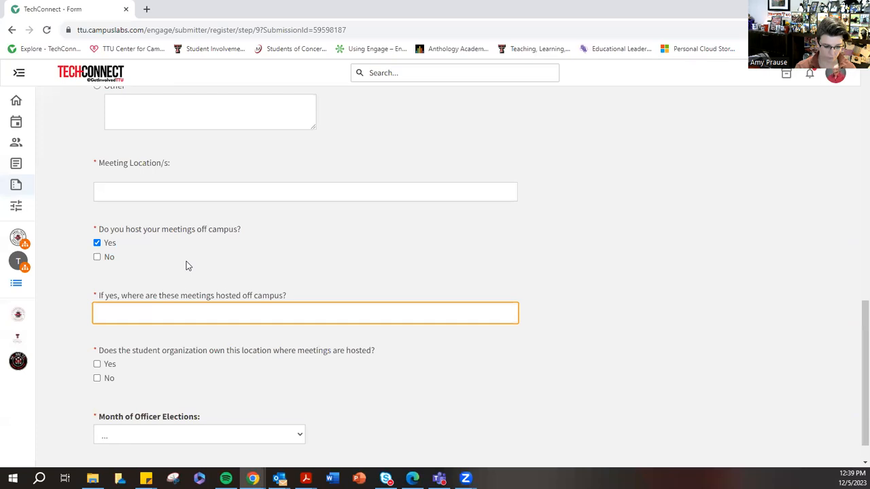
type("Wesle")
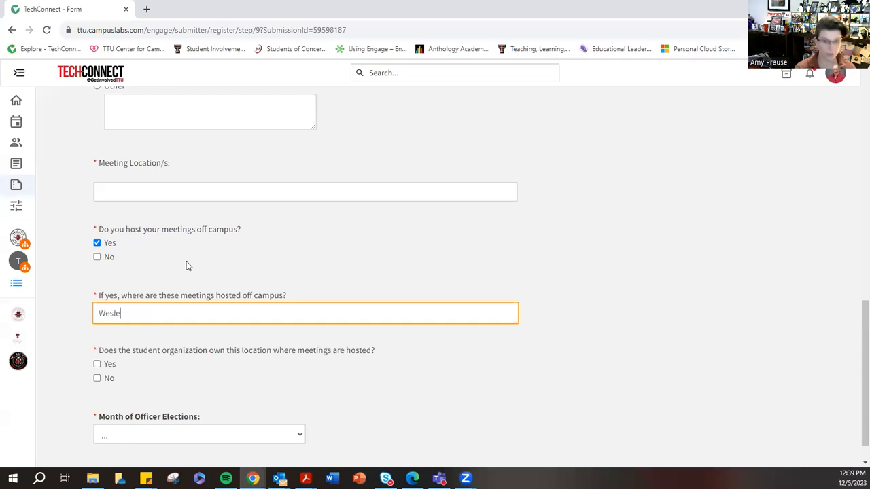
type("y Foundation")
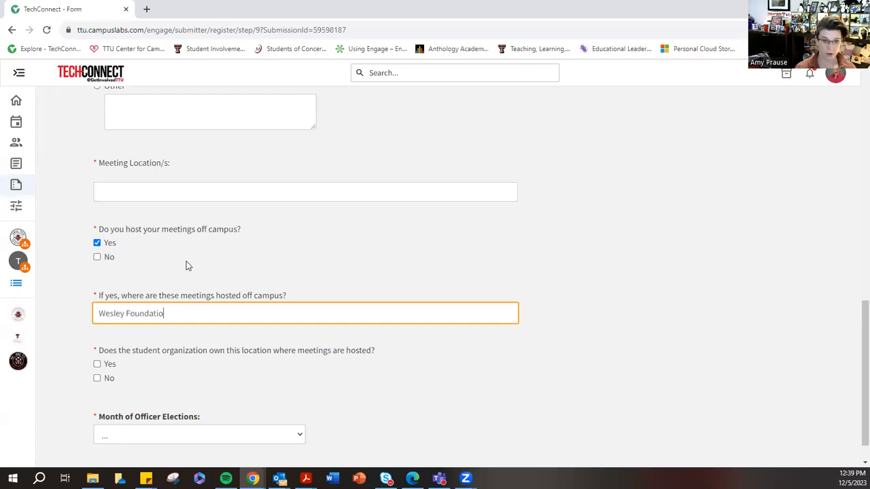
key("BackSpace")
key("BackSpace")
key("BackSpace")
key("BackSpace")
key("BackSpace")
key("BackSpace")
key("BackSpace")
key("BackSpace")
key("BackSpace")
key("BackSpace")
key("BackSpace")
key("BackSpace")
key("BackSpace")
key("BackSpace")
key("BackSpace")
key("BackSpace")
key("BackSpace")
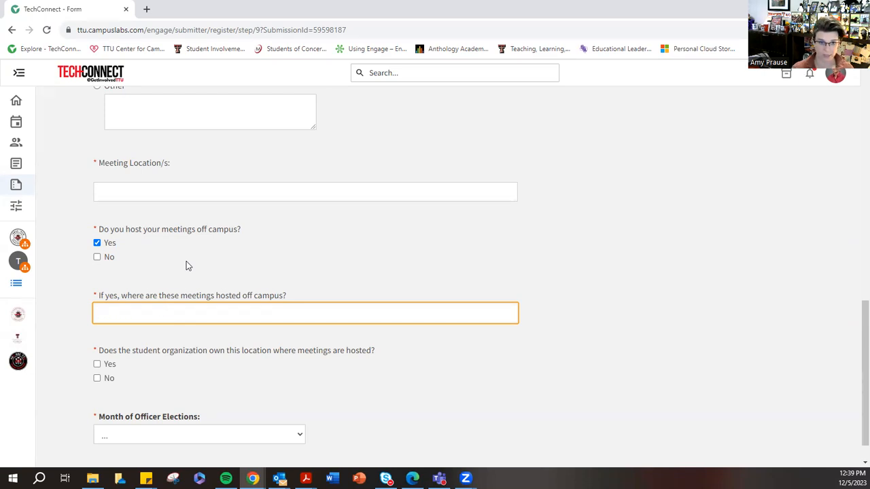
- Check No for hosting meetings off campus and No for the organization owning the meeting location
left_click(97, 257)
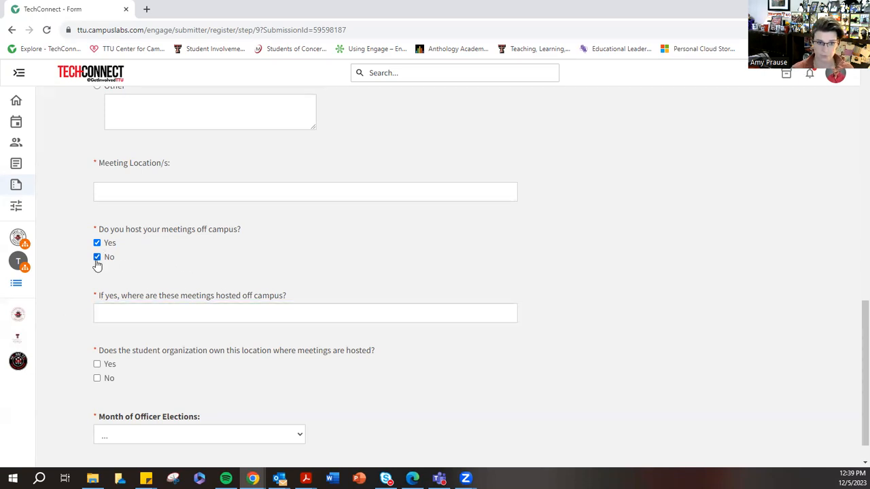
scroll(234, 299, "down", 1)
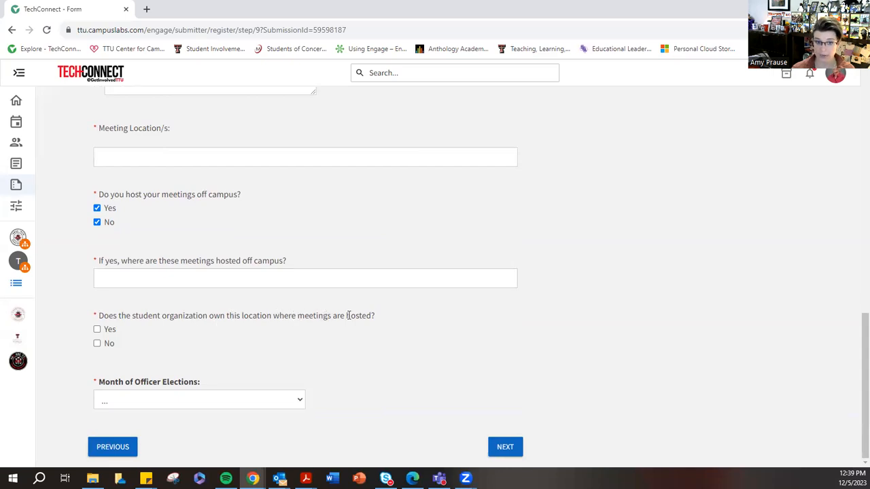
left_click_drag(375, 316, 97, 318)
left_click_drag(98, 194, 240, 195)
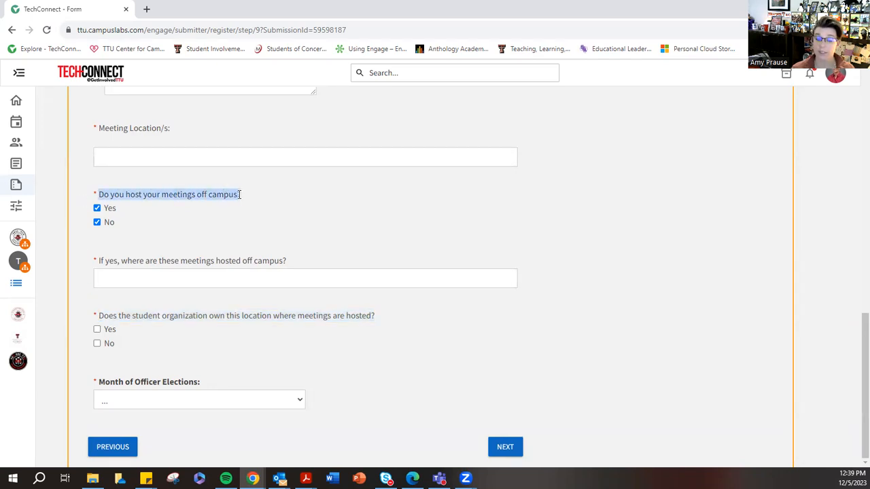
left_click(217, 228)
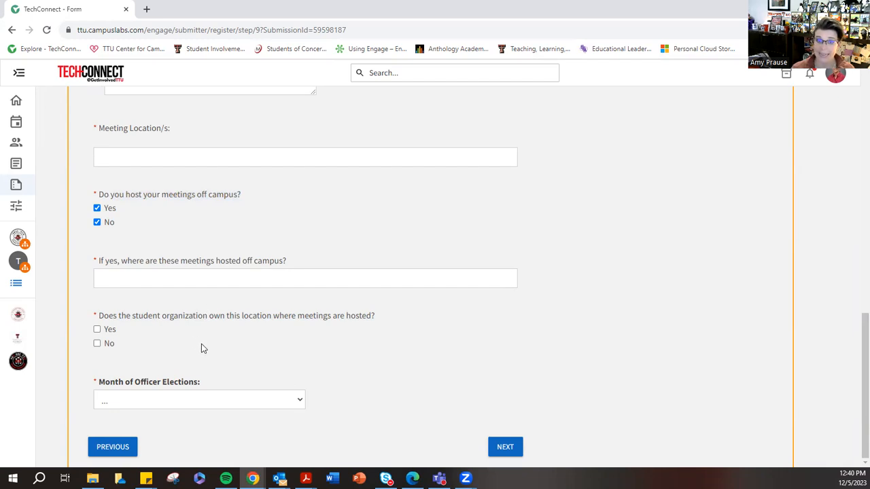
left_click(97, 343)
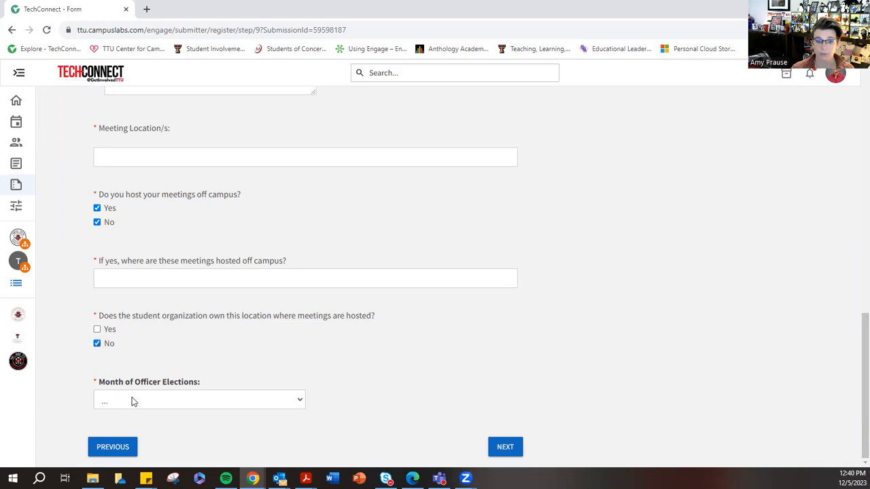
- Set the month of officer elections to April and try to continue to the next page of questions
left_click(171, 401)
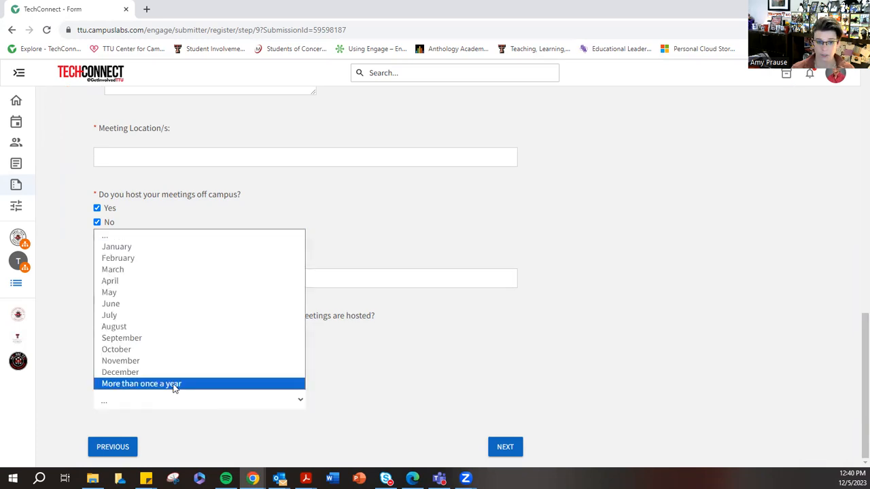
left_click(114, 283)
left_click(509, 447)
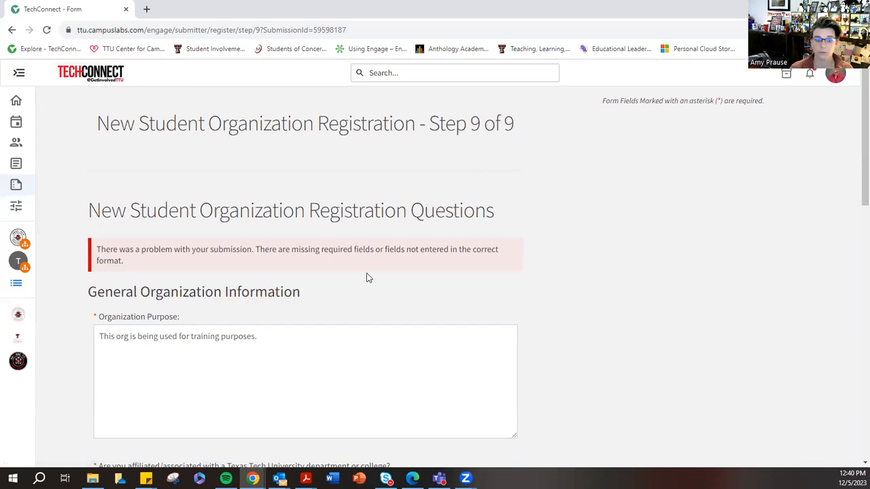
- Check the general questions for missing answers and uncheck Yes for hosting meetings off campus
scroll(367, 277, "down", 2)
left_click(176, 172)
scroll(329, 224, "up", 2)
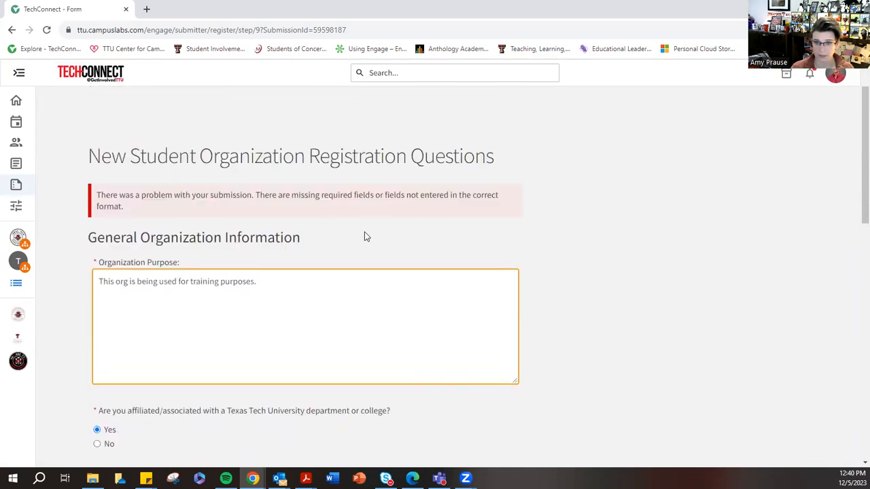
scroll(365, 231, "down", 3)
scroll(105, 261, "down", 2)
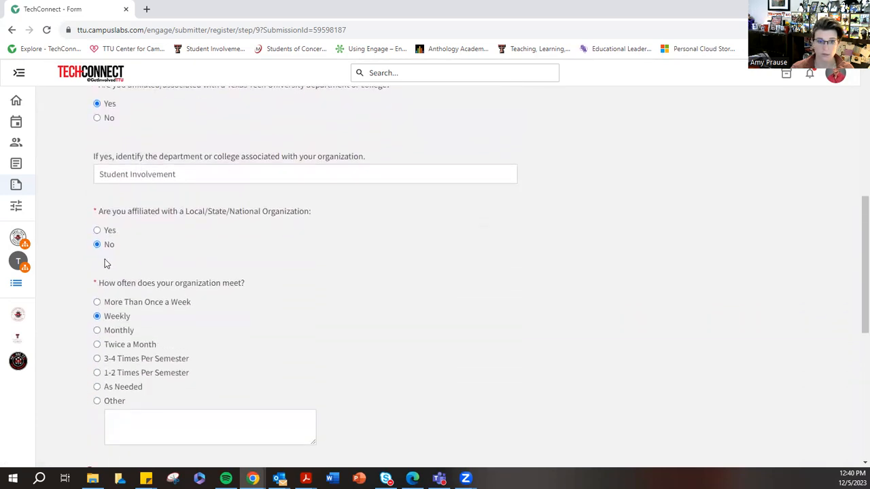
scroll(112, 272, "down", 3)
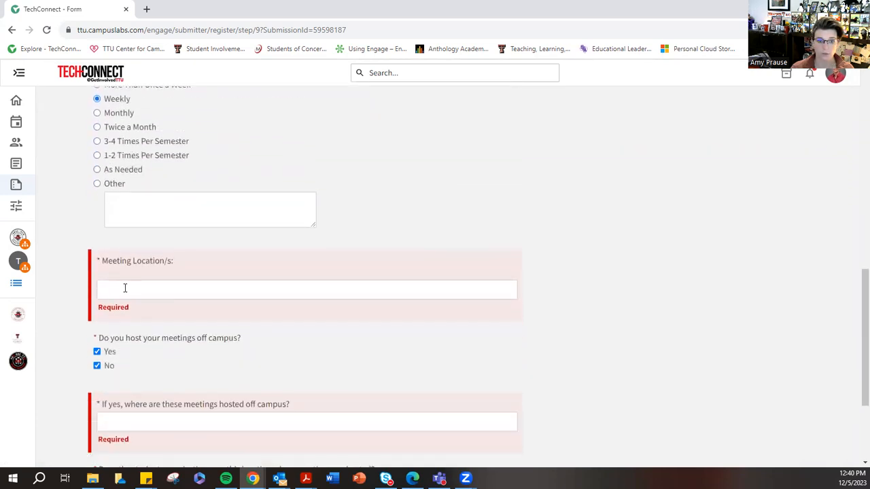
left_click(124, 290)
scroll(154, 275, "up", 1)
scroll(155, 276, "down", 1)
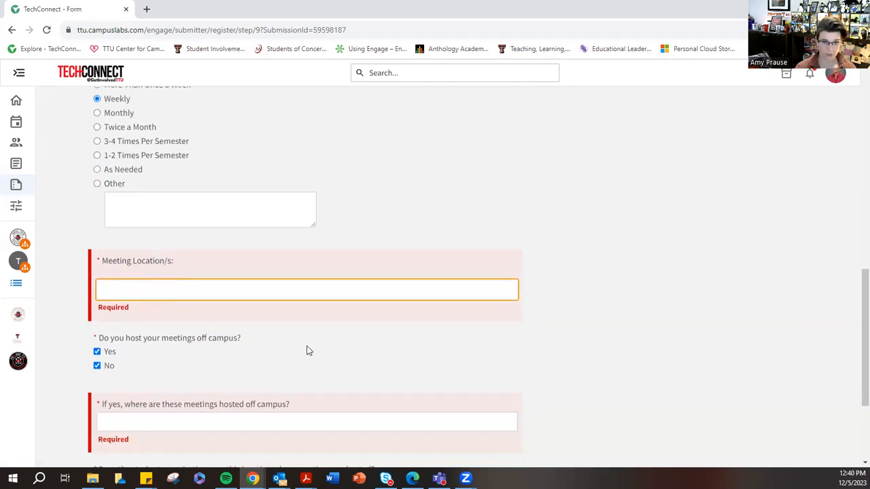
left_click(97, 351)
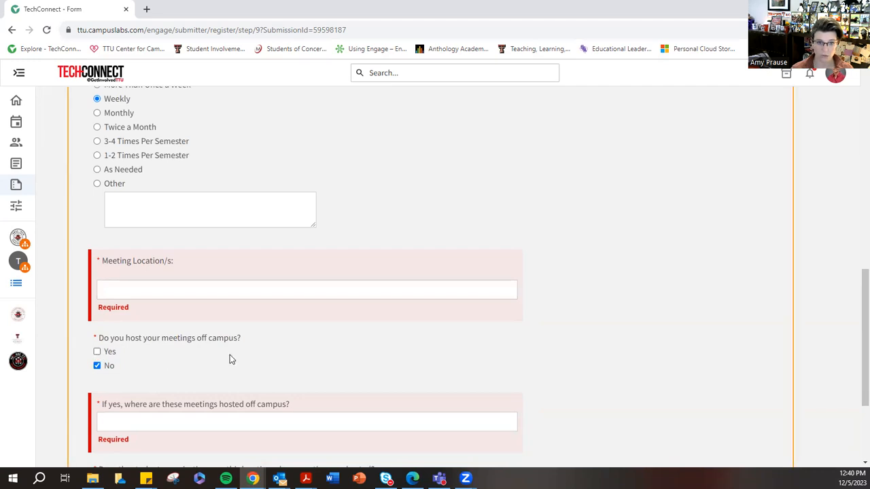
- Try "Starbucks near campus" as the meeting location and clear the entry
scroll(230, 355, "down", 2)
left_click(143, 181)
scroll(153, 184, "up", 3)
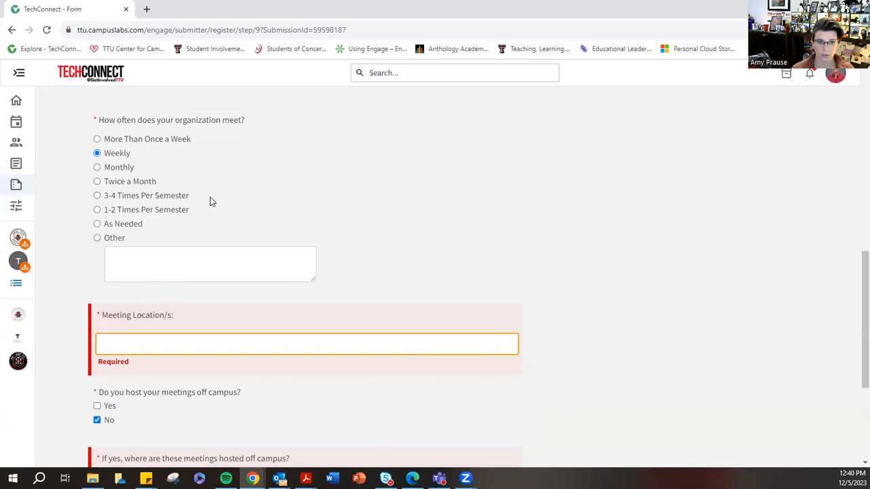
scroll(210, 202, "down", 2)
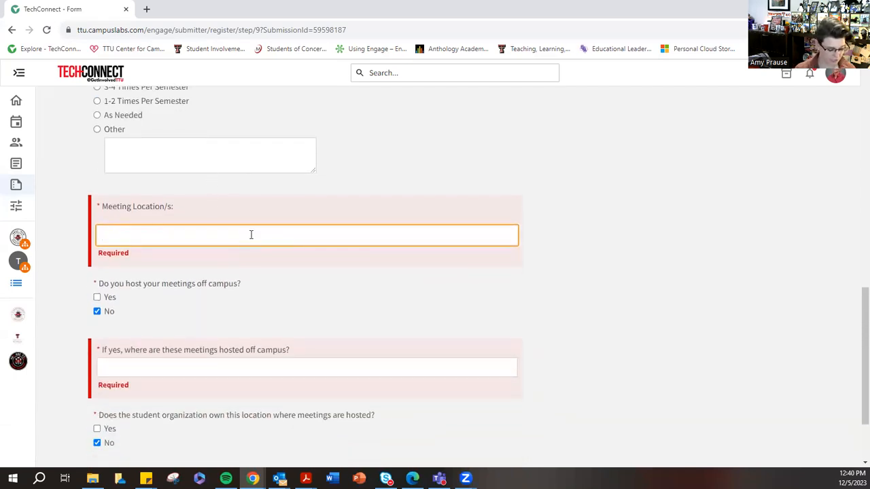
type("Sta")
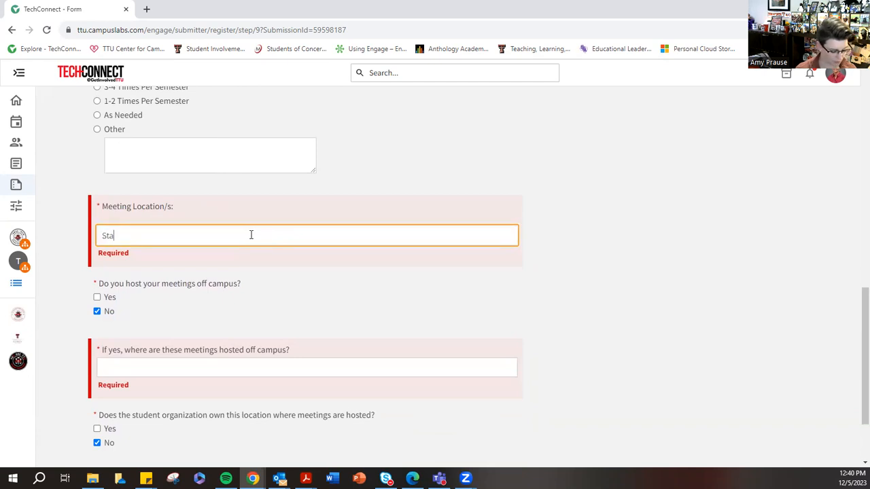
type("rbucks near campus")
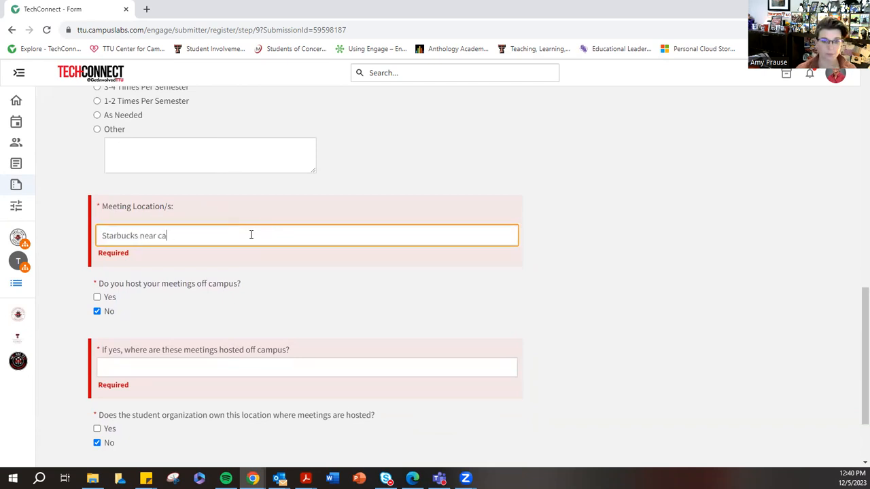
left_click(178, 361)
left_click(193, 236)
left_click_drag(193, 236, 74, 233)
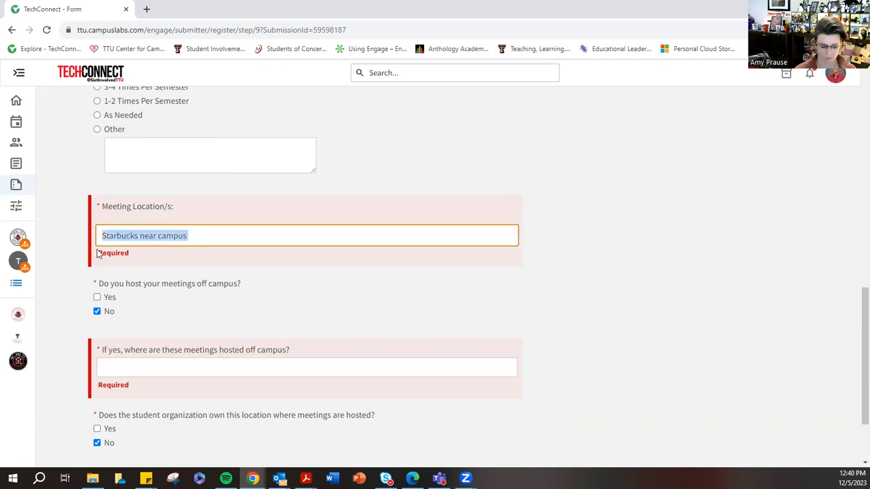
key("BackSpace")
- Enter "N/A" for both the meeting location and the off-campus meeting location, and continue to the financial questions
type("N/A")
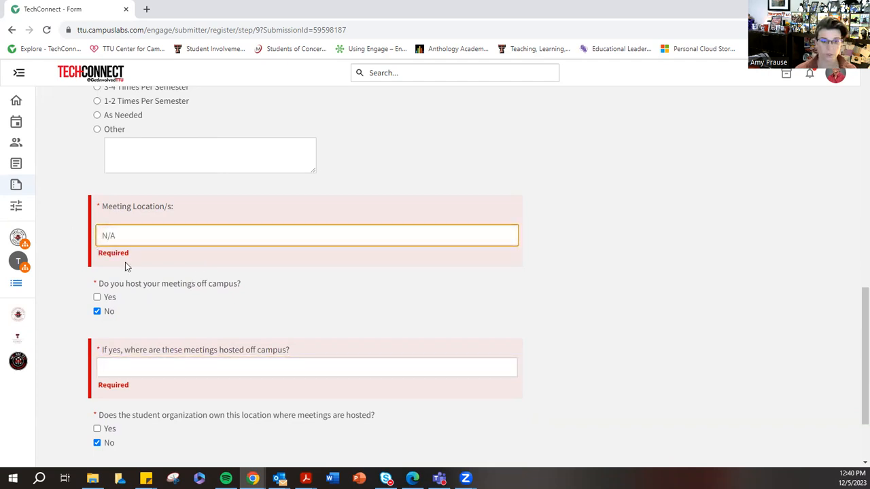
left_click(111, 370)
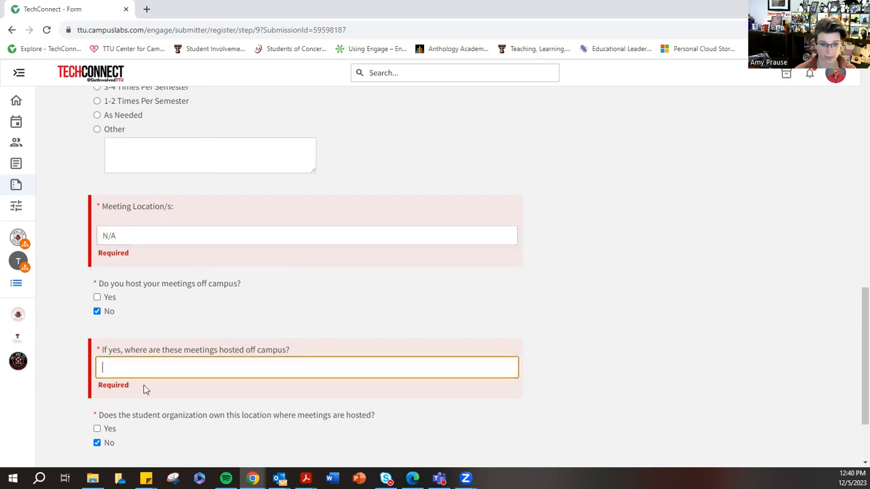
type("N/A")
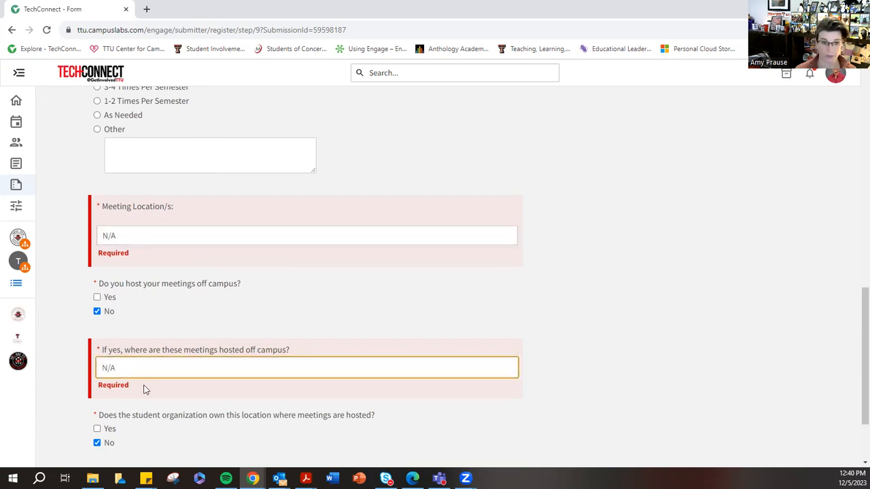
scroll(273, 340, "down", 1)
scroll(275, 338, "down", 2)
left_click(293, 338)
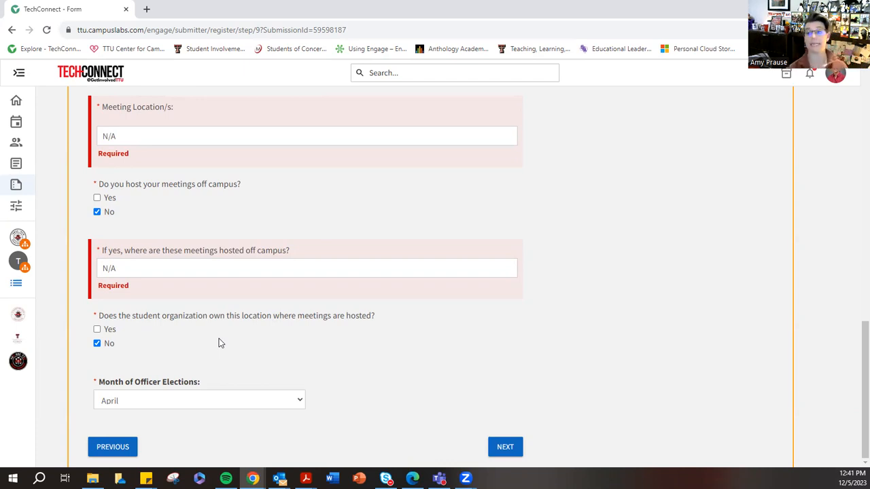
left_click(505, 446)
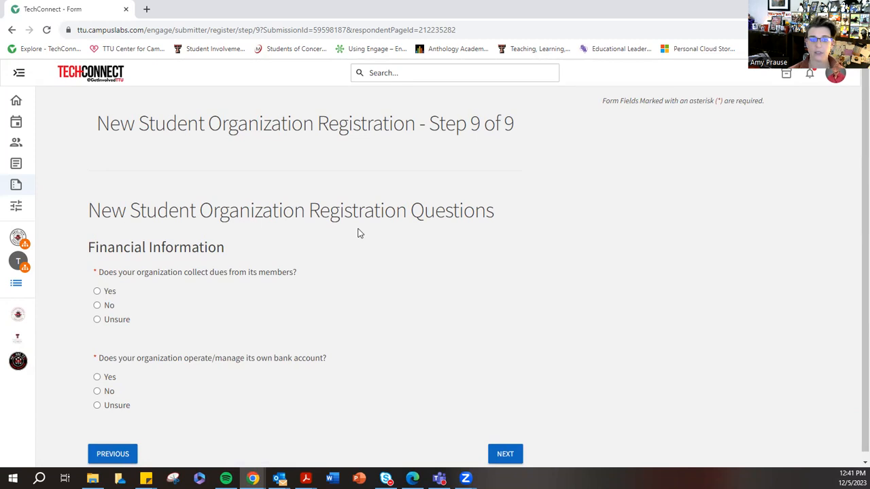
- Answer Yes to collecting dues from members and No to the organization managing its own bank account
scroll(356, 230, "down", 1)
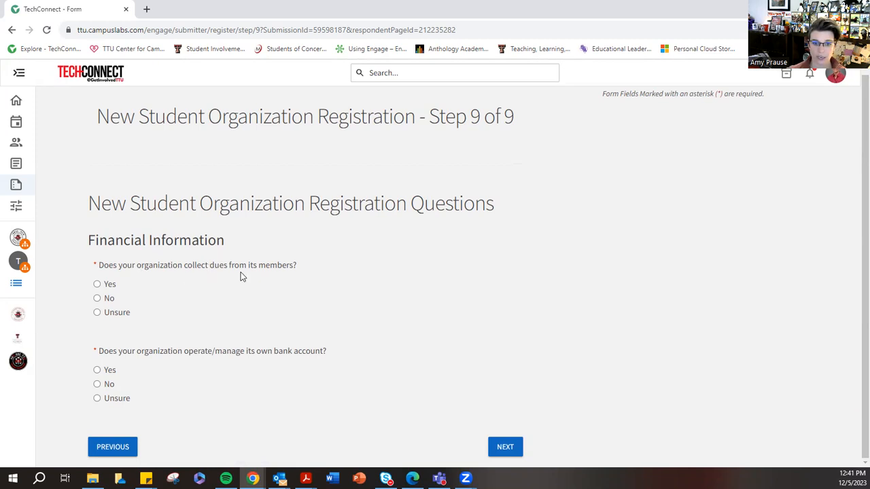
left_click(96, 285)
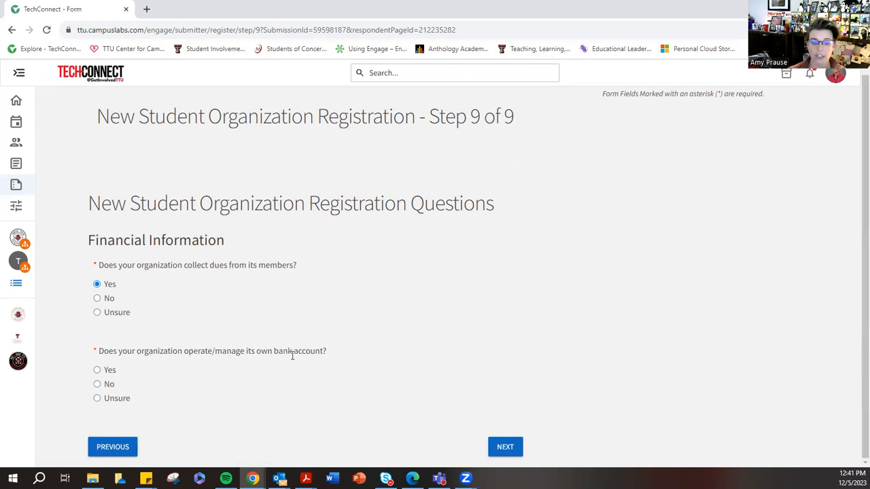
left_click(98, 384)
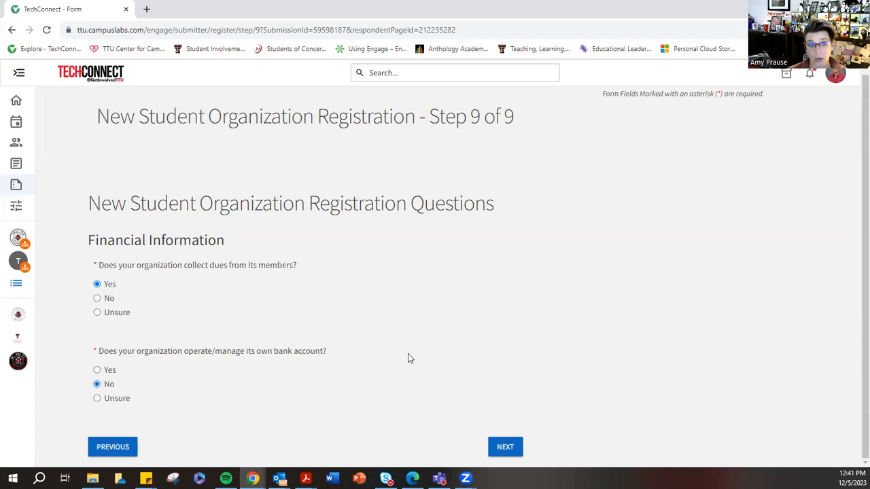
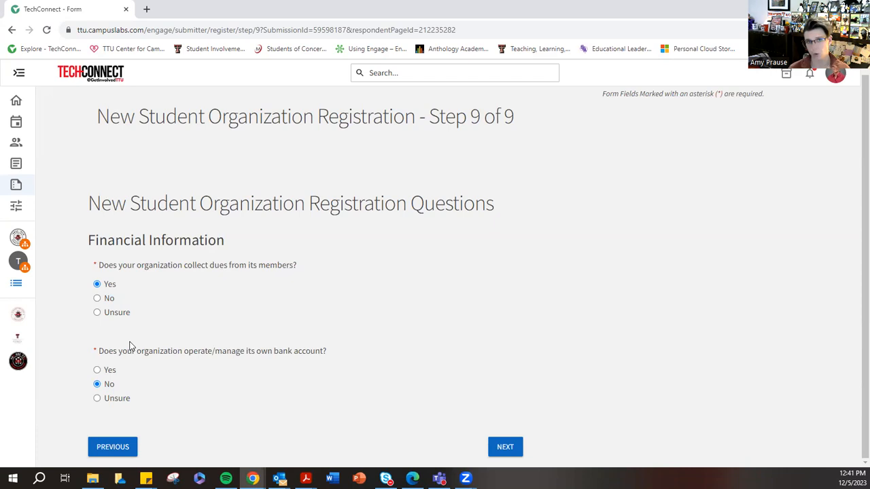
- Continue to the on-campus mailing address questions and enter "N/A" for the Student Government Association mailbox number
left_click(503, 446)
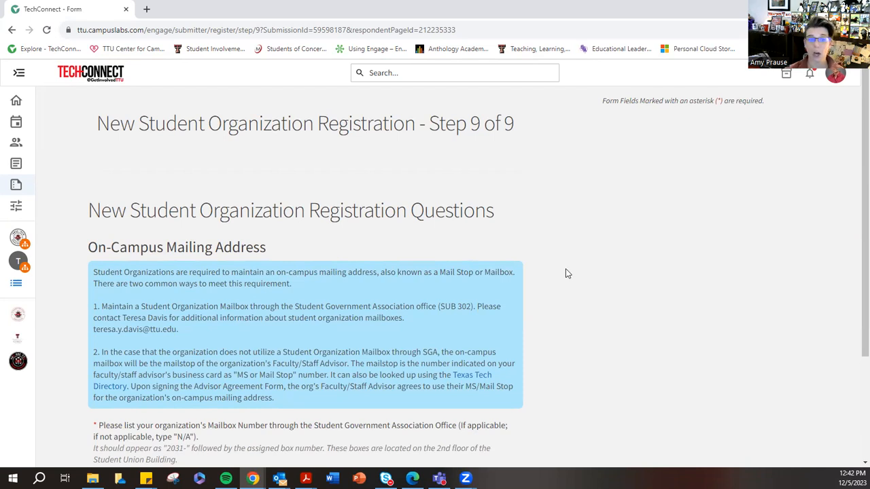
scroll(566, 270, "down", 2)
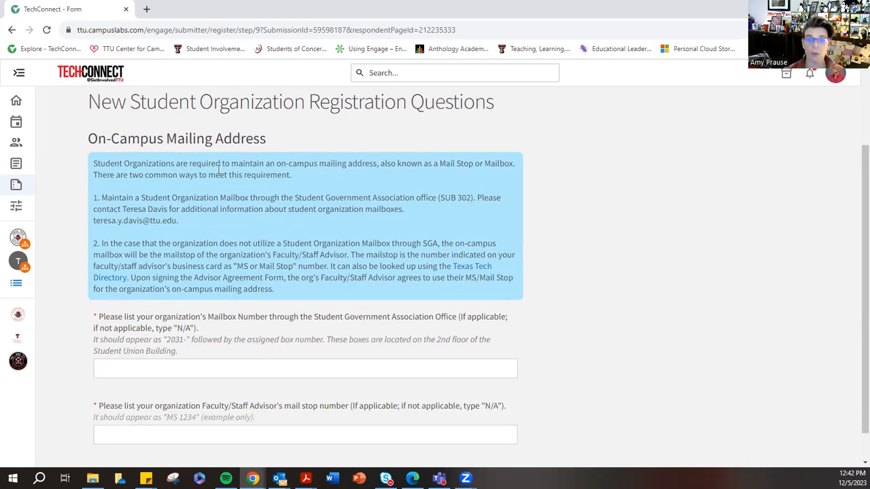
left_click_drag(94, 161, 300, 291)
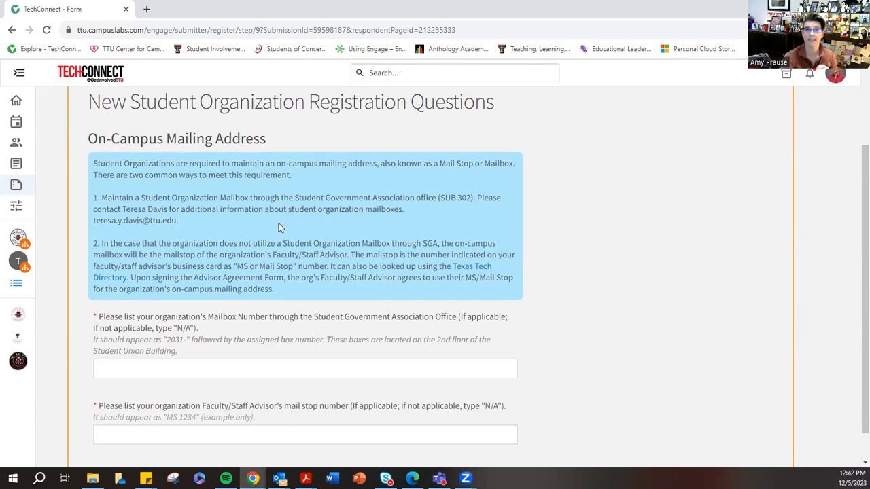
scroll(278, 228, "down", 1)
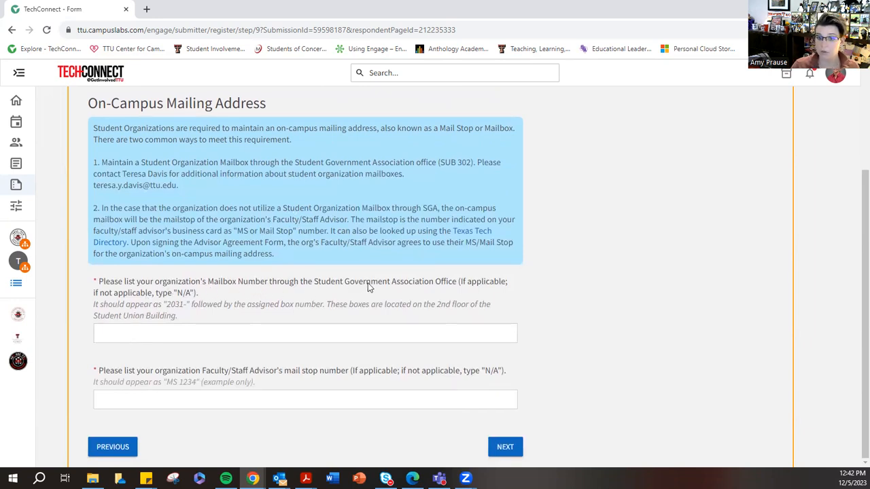
left_click_drag(462, 283, 505, 289)
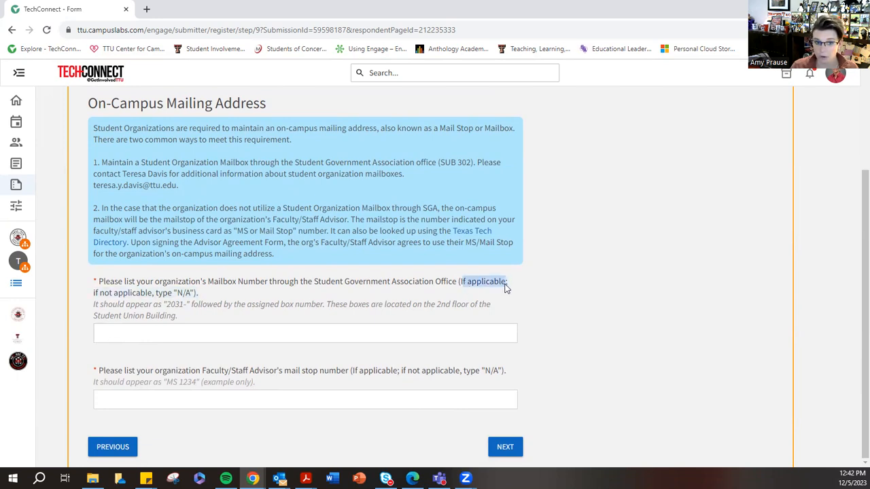
left_click(121, 338)
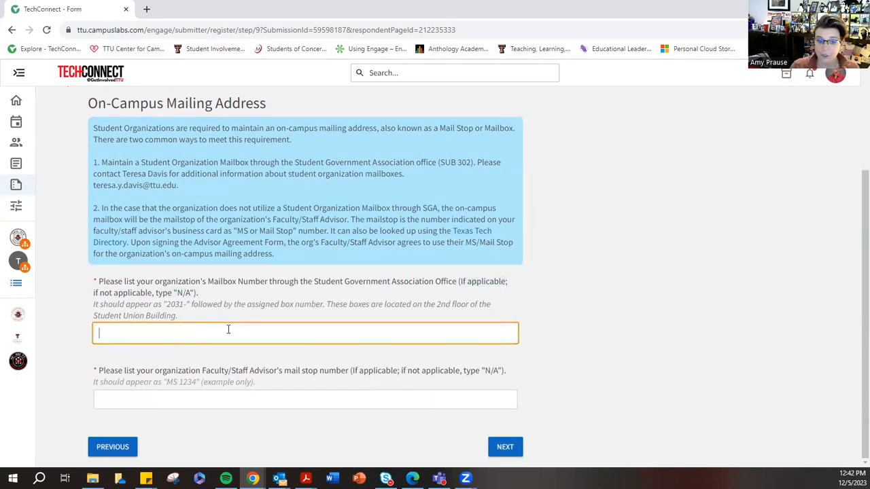
left_click_drag(96, 284, 201, 291)
left_click(133, 332)
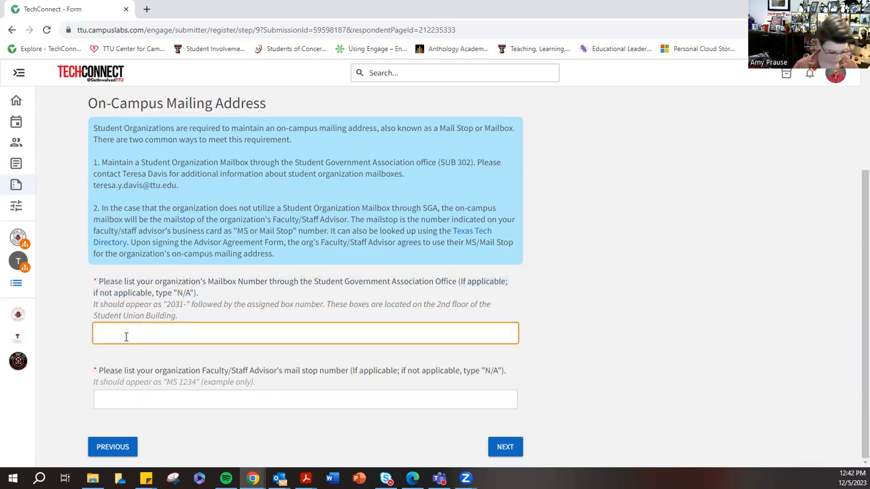
type("N/A")
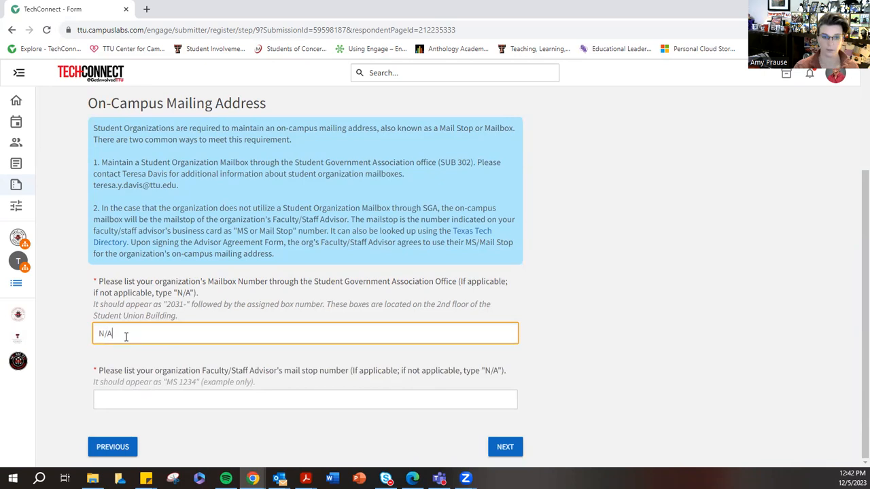
- Enter the faculty/staff advisor's mail stop number in the MS format and continue to the advisor contact information
left_click(134, 397)
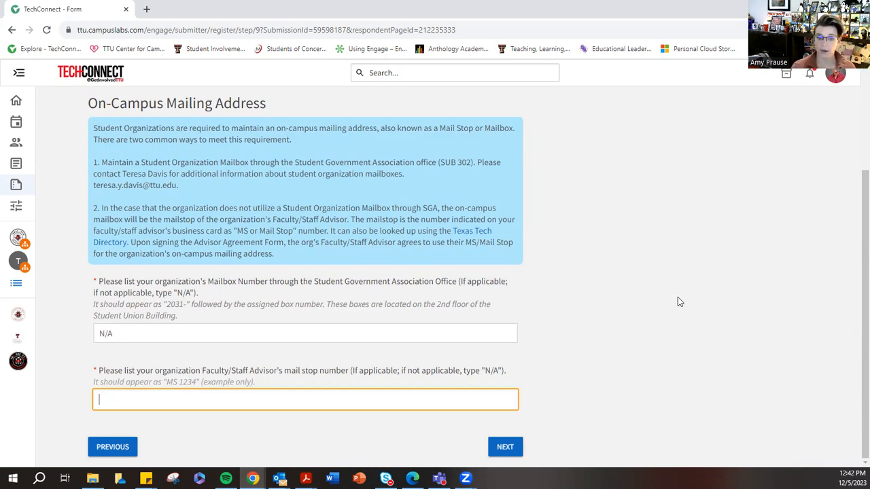
left_click(168, 385)
left_click_drag(169, 384, 197, 386)
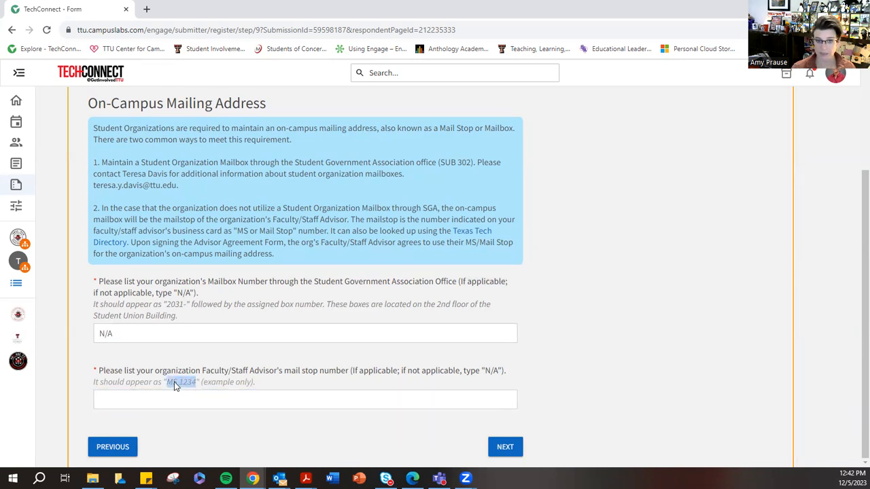
left_click_drag(183, 384, 194, 385)
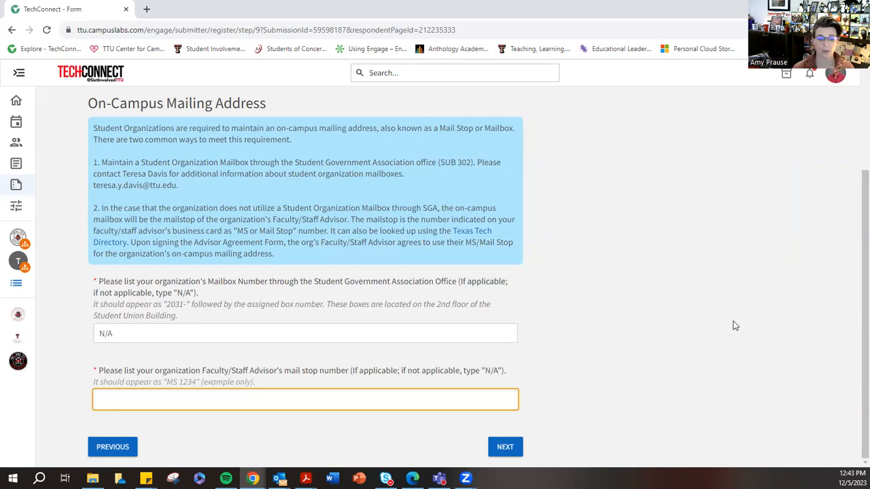
type("MS 5014")
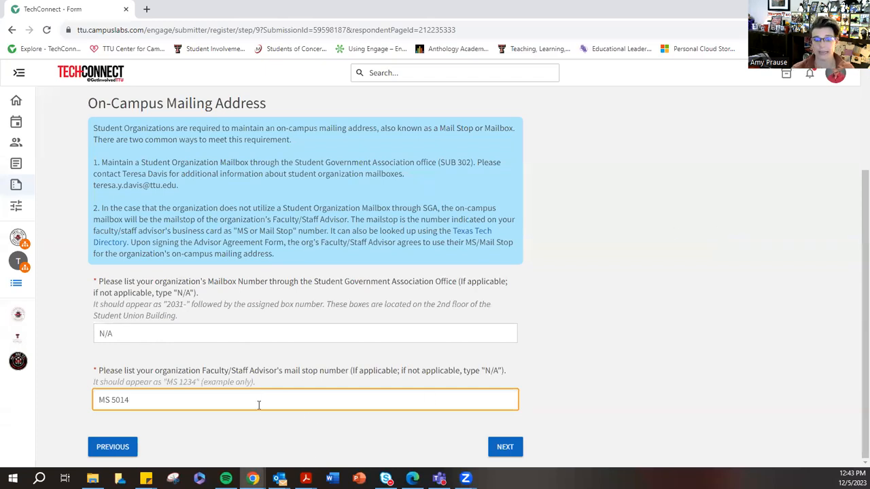
left_click_drag(95, 400, 146, 404)
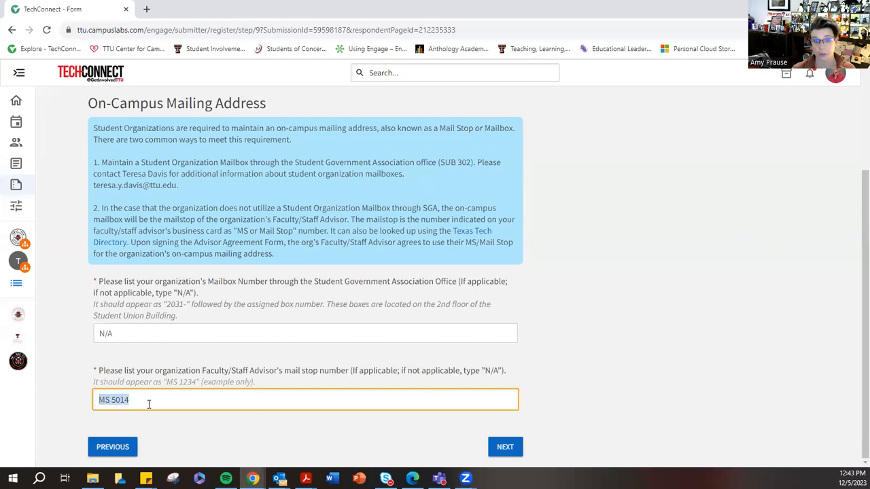
left_click(511, 452)
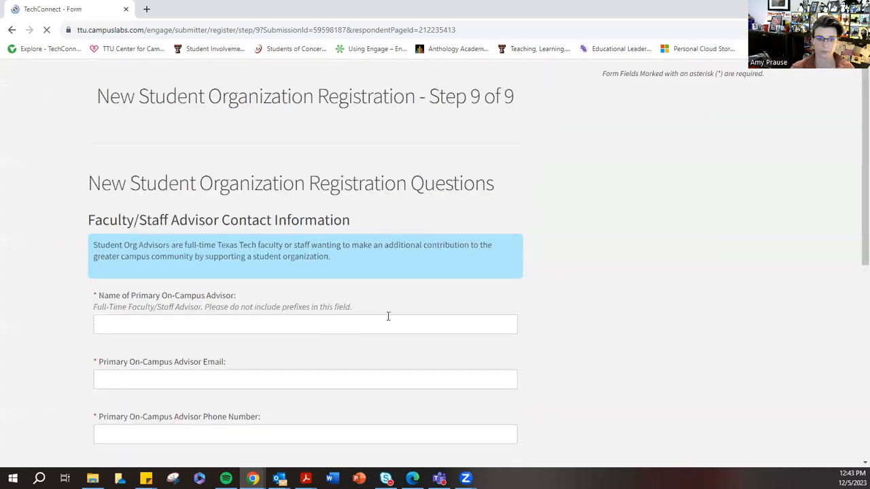
- Enter the primary on-campus advisor's full name without any prefix
scroll(192, 344, "down", 1)
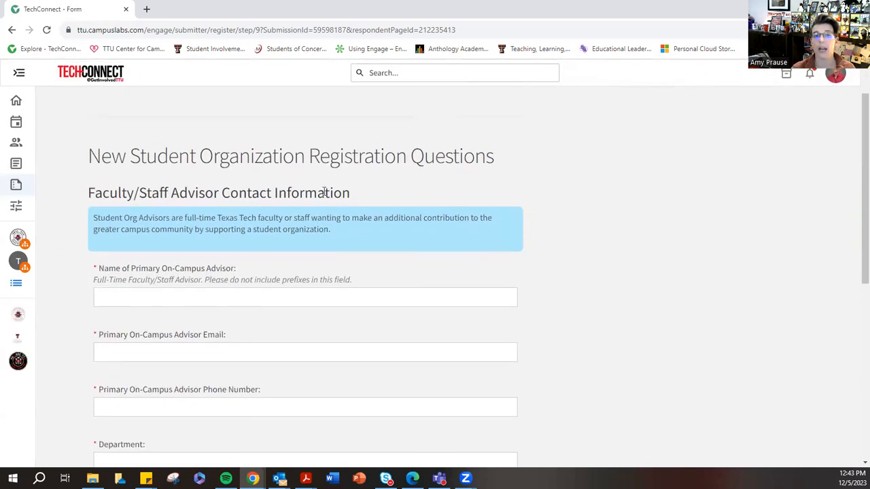
left_click(174, 298)
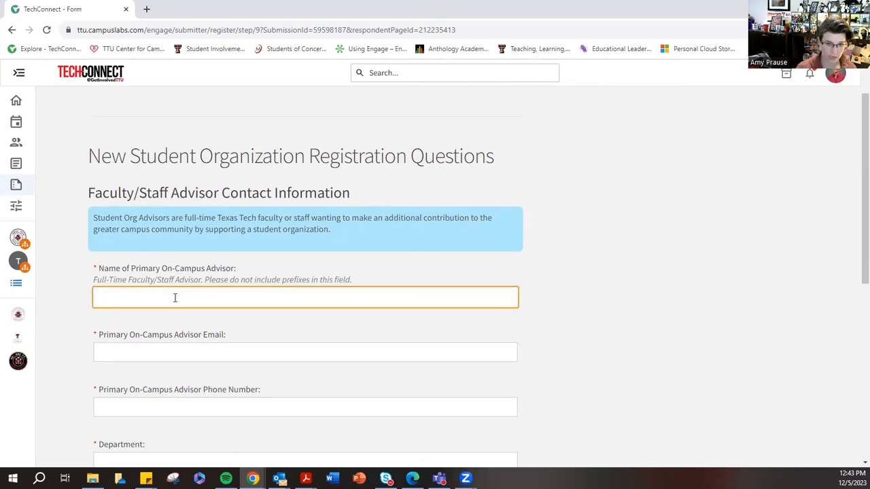
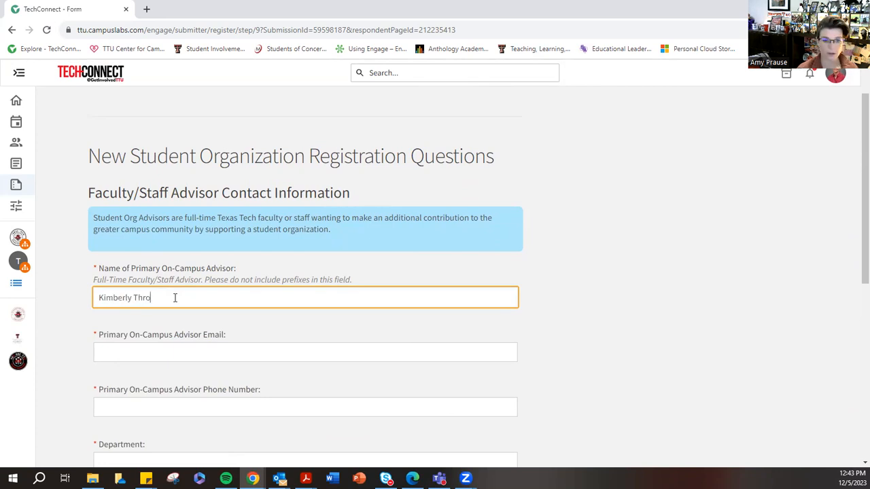
- Fill in the primary on-campus advisor's e-mail address and phone number
left_click(156, 359)
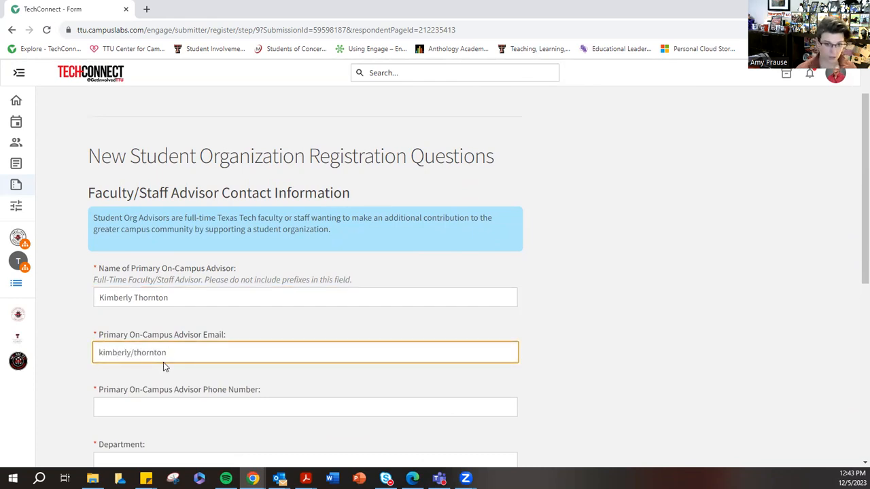
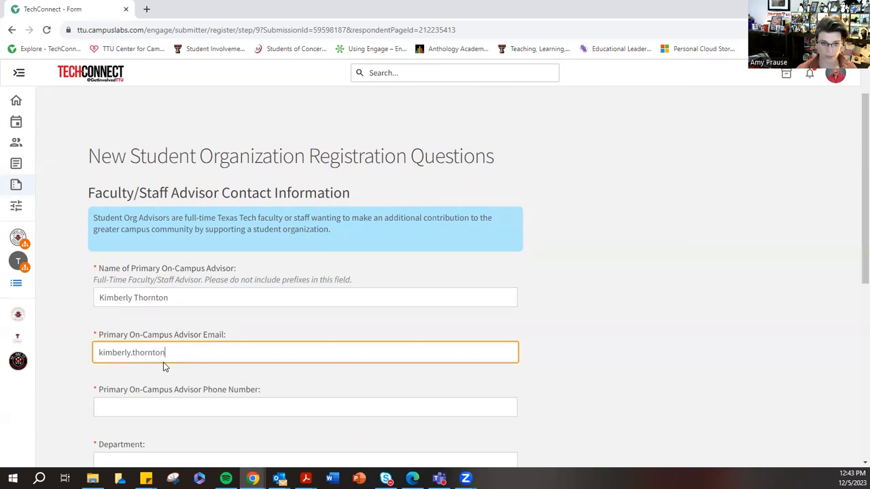
key("Tab")
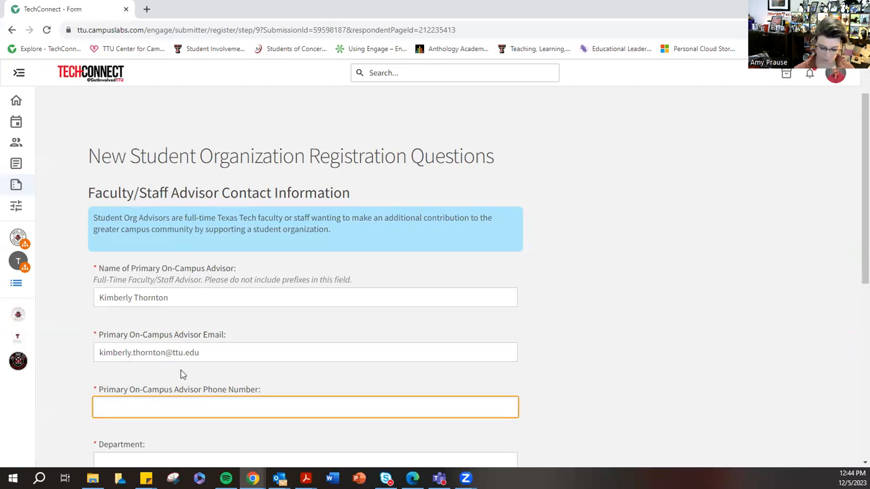
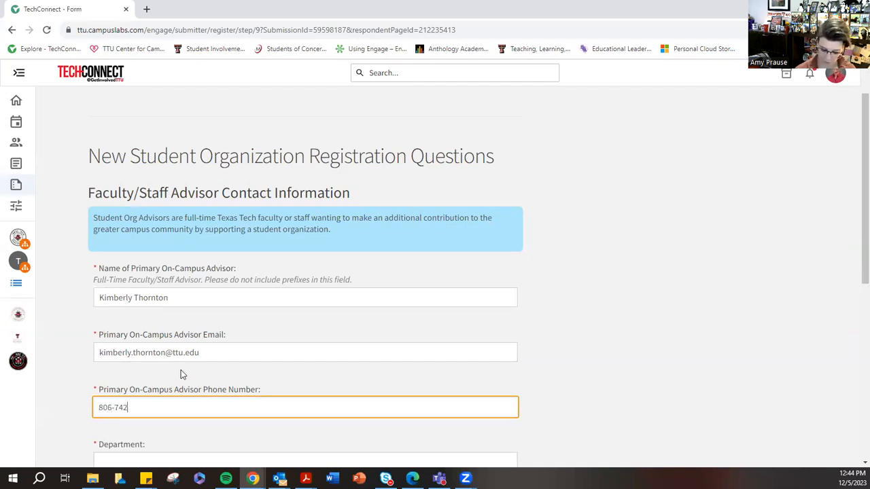
- Enter "Student Life" as the advisor's department and set the on-campus advisor standing to Staff
scroll(157, 351, "down", 3)
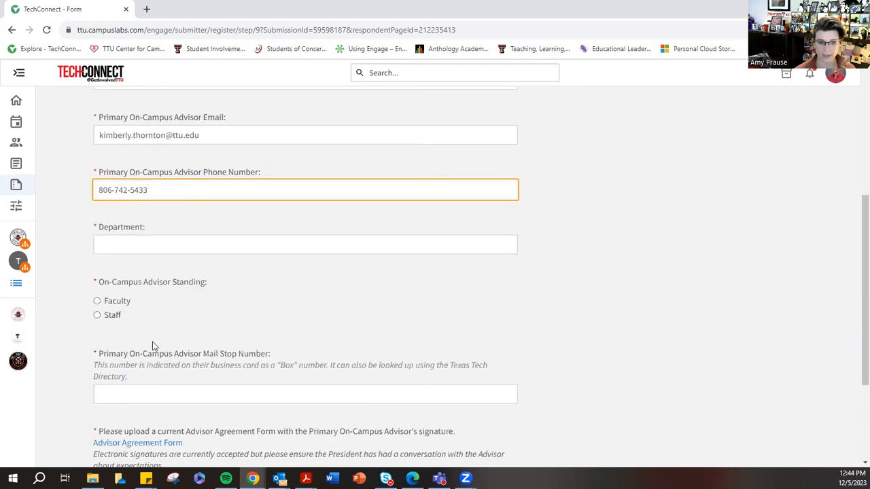
left_click(132, 250)
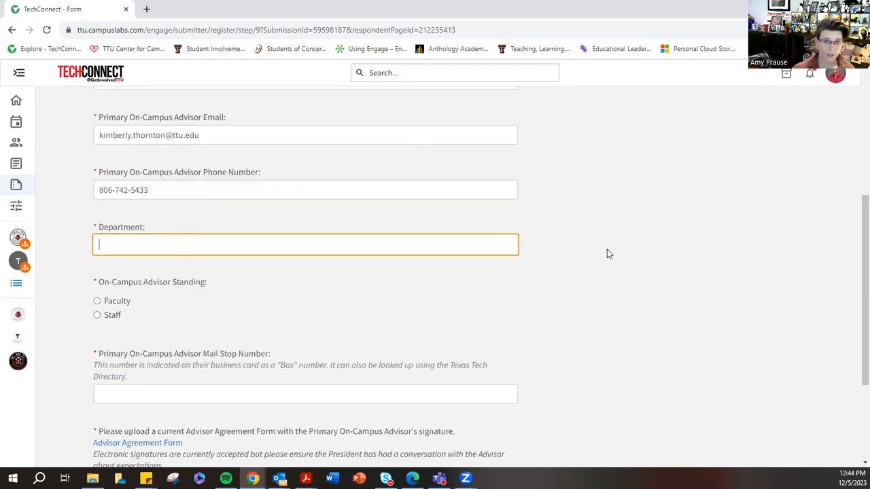
type("Student Life")
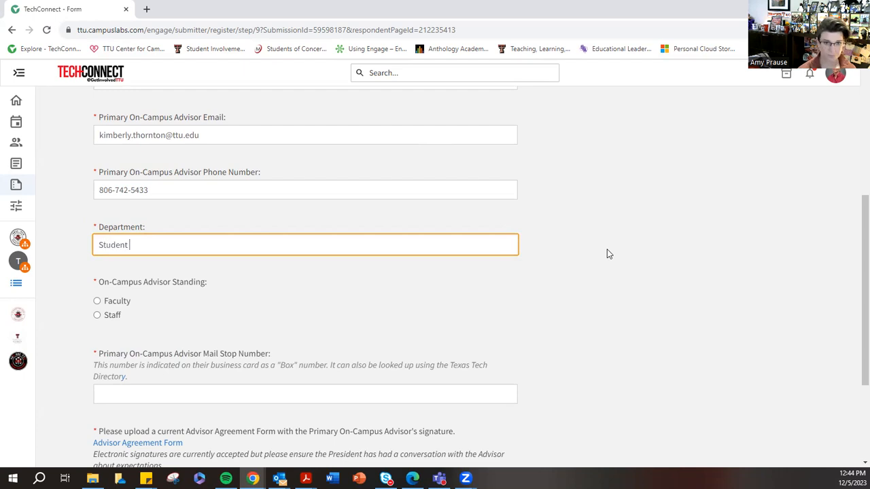
left_click(110, 302)
left_click(108, 316)
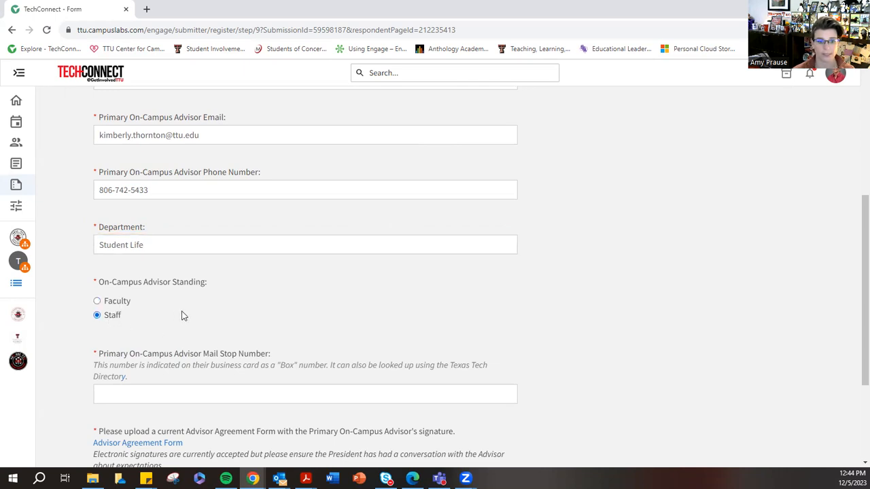
- Fill in the primary on-campus advisor's mail stop number on the contact information page
scroll(181, 314, "down", 1)
left_click(132, 343)
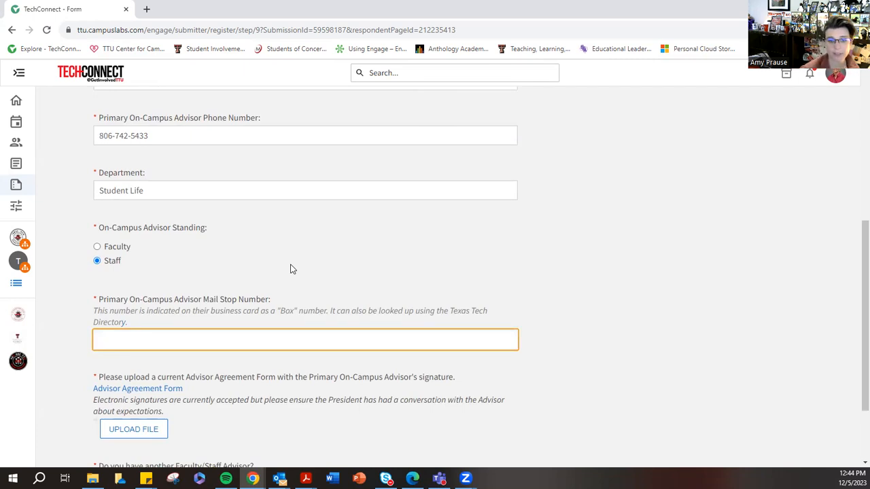
type("MS ")
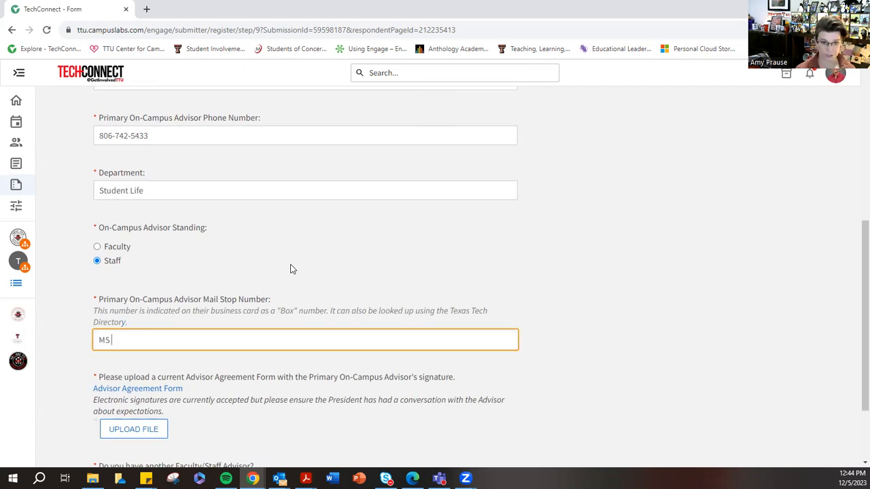
type("5014")
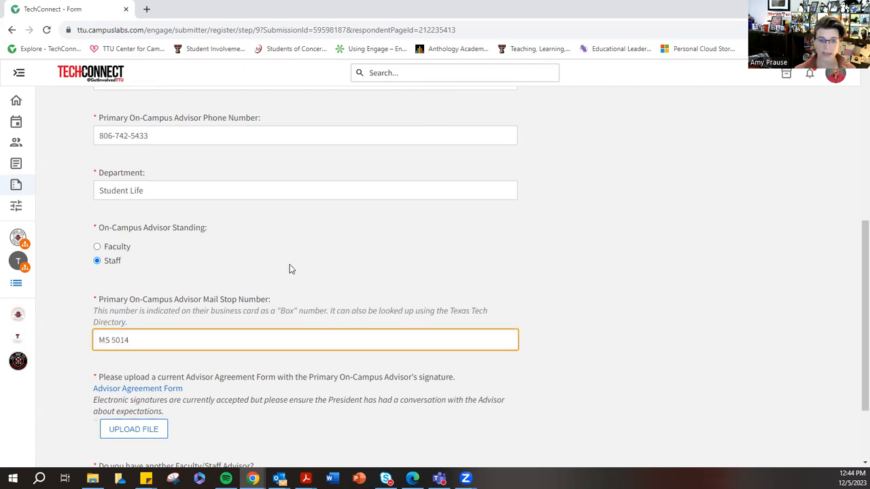
- Upload "TTU-Student-Org-Advisor-Agreement-Form - Copy" as the Advisor Agreement Form and answer Yes to having another Faculty/Staff Advisor
scroll(282, 242, "down", 3)
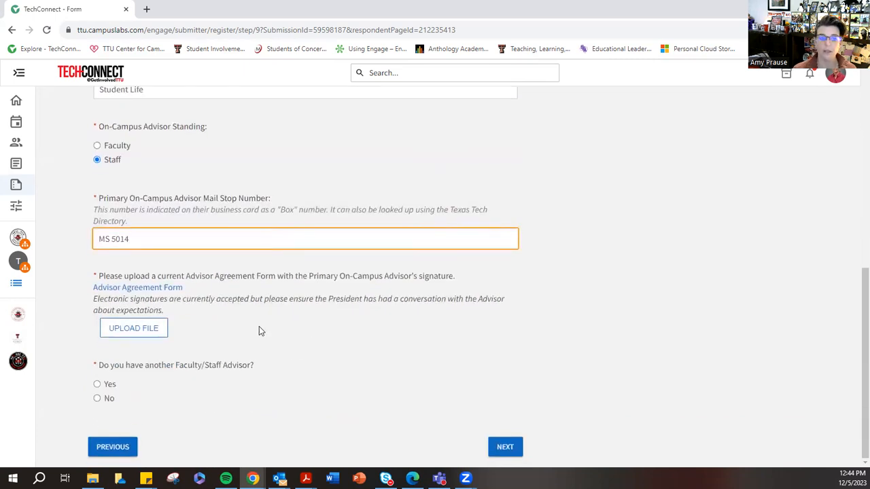
left_click(130, 330)
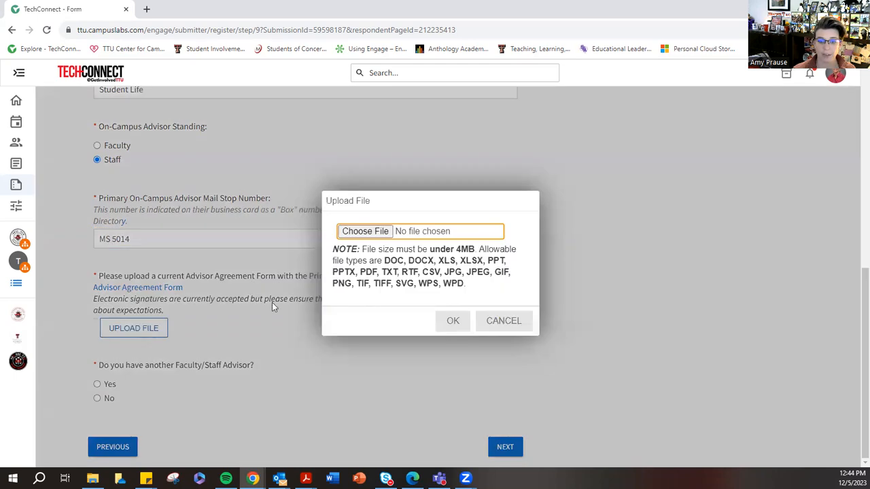
left_click(385, 233)
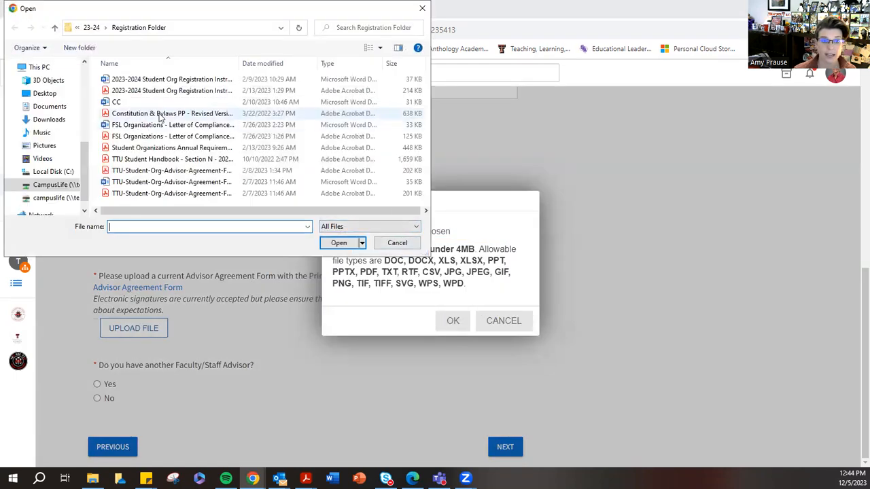
left_click(161, 172)
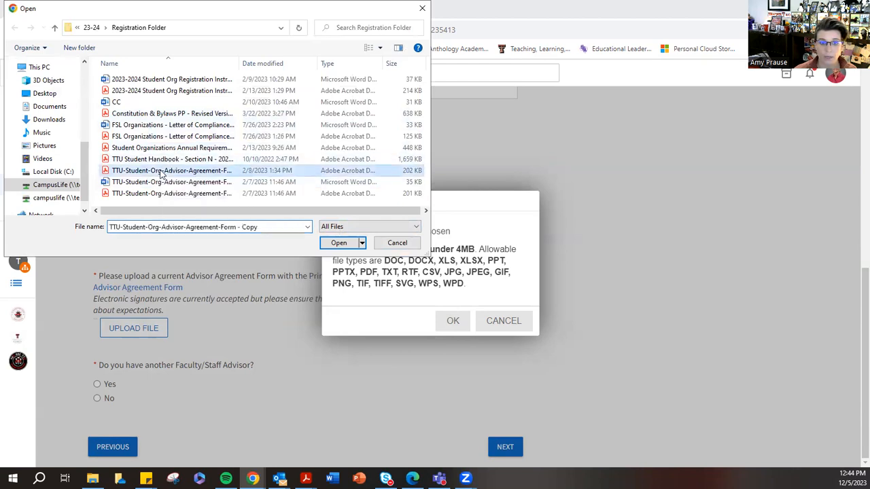
left_click(334, 240)
left_click(453, 323)
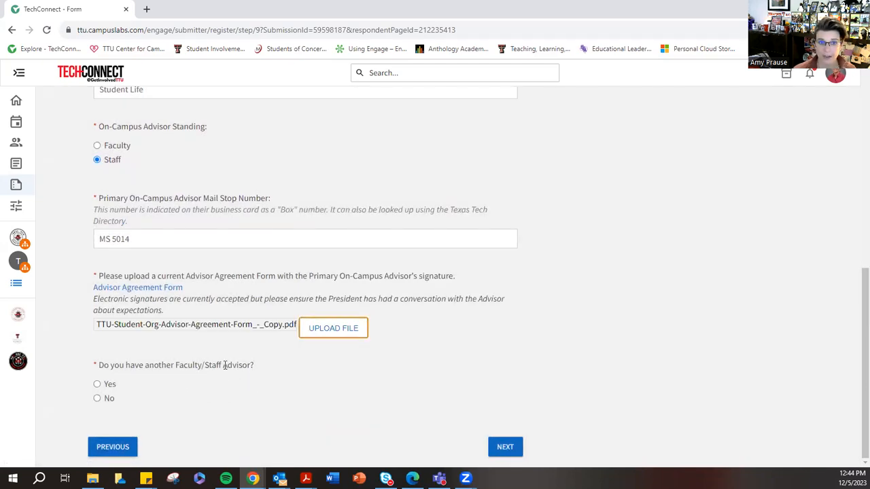
left_click(97, 385)
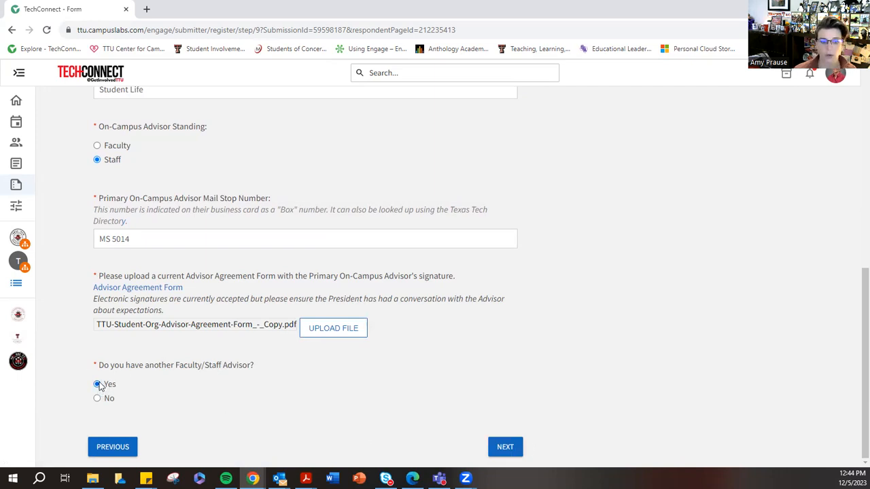
- Review the Additional Advisor Contact Information fields and return to the primary advisor's contact page
left_click(500, 446)
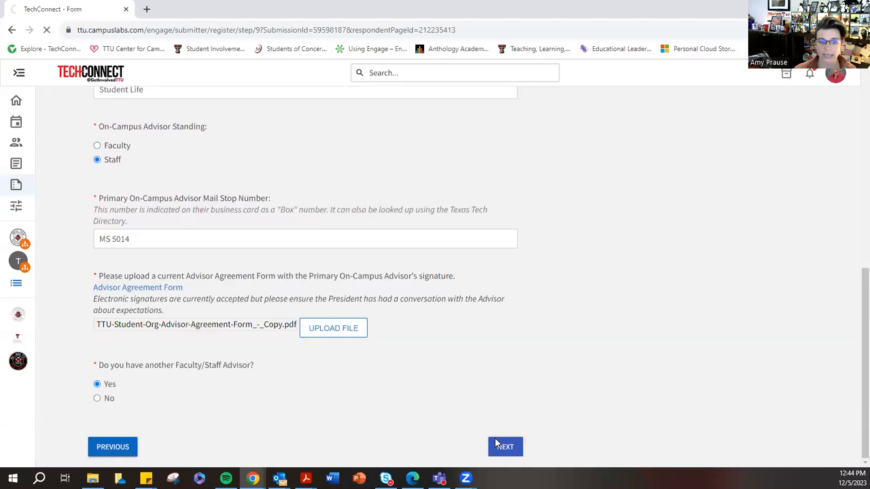
scroll(192, 340, "down", 3)
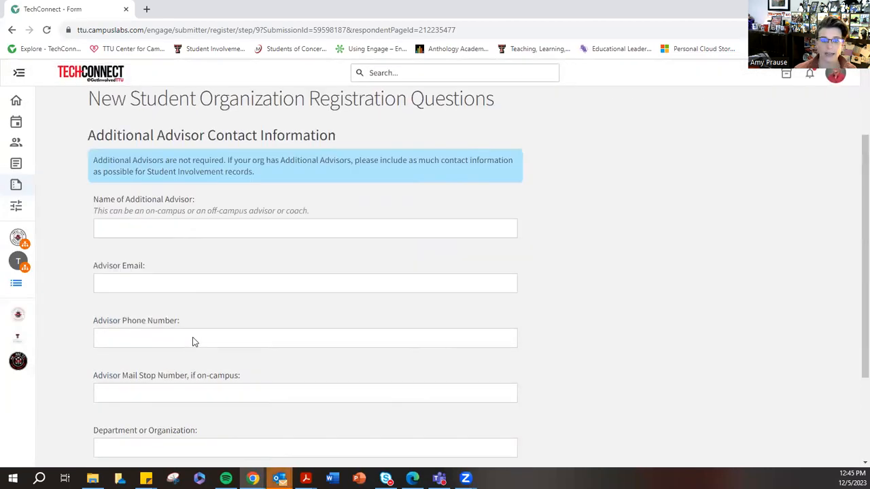
scroll(163, 279, "up", 1)
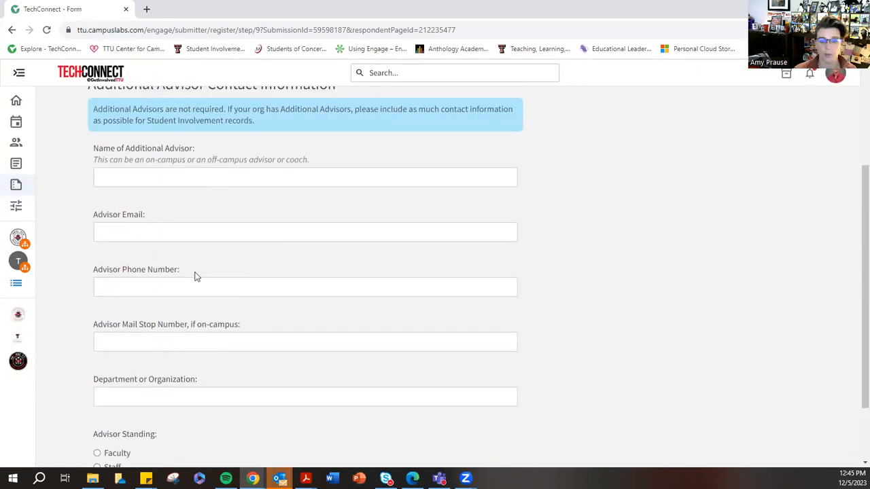
scroll(120, 286, "down", 1)
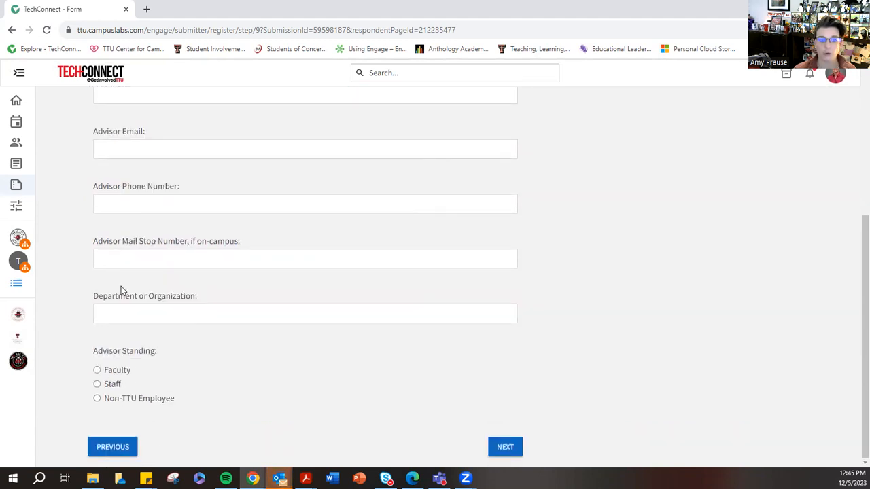
scroll(128, 320, "up", 4)
scroll(128, 320, "down", 4)
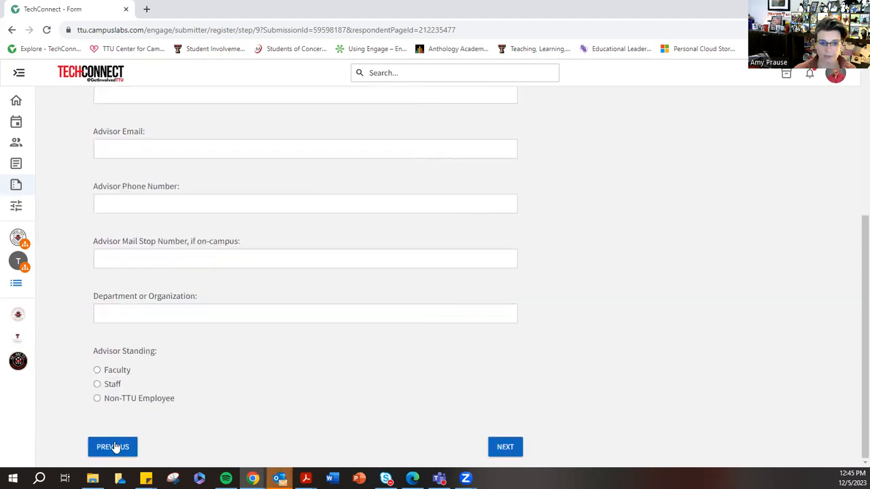
left_click(114, 447)
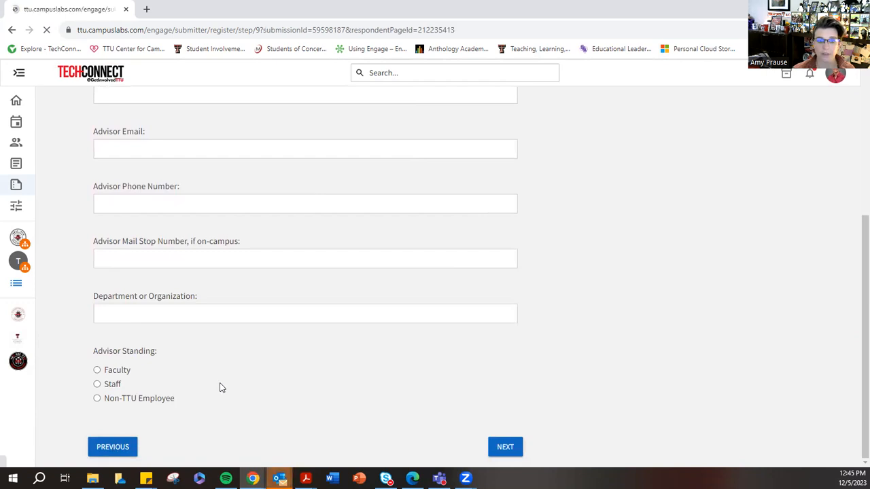
- Answer No to having another Faculty/Staff Advisor and agree to the Verification of Information and University Policy Agreement, continuing to the certificate page
left_click(97, 399)
left_click(496, 448)
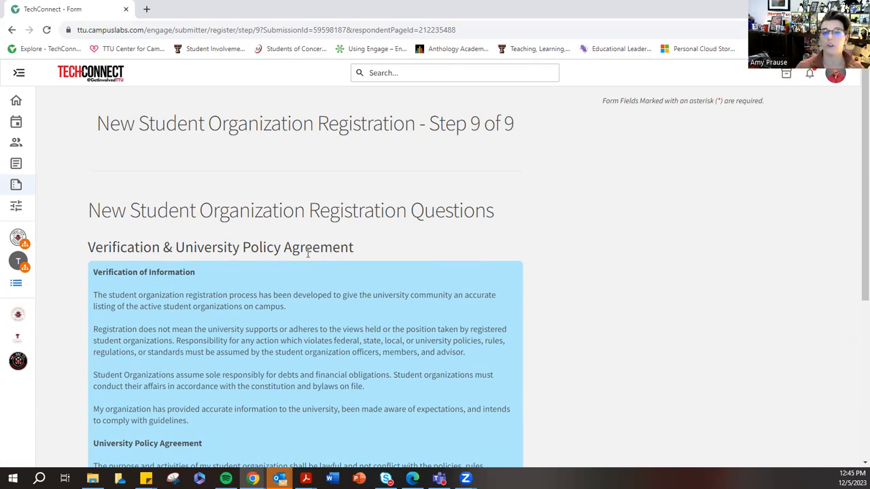
scroll(314, 269, "down", 3)
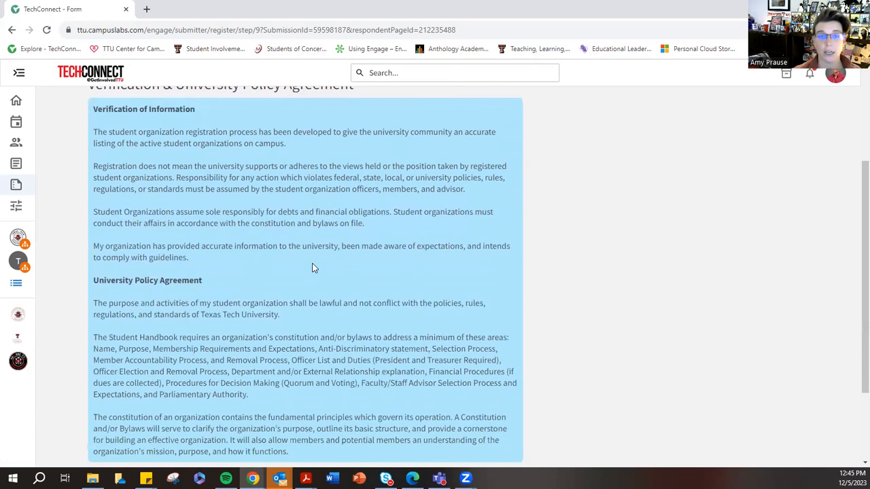
left_click(101, 107)
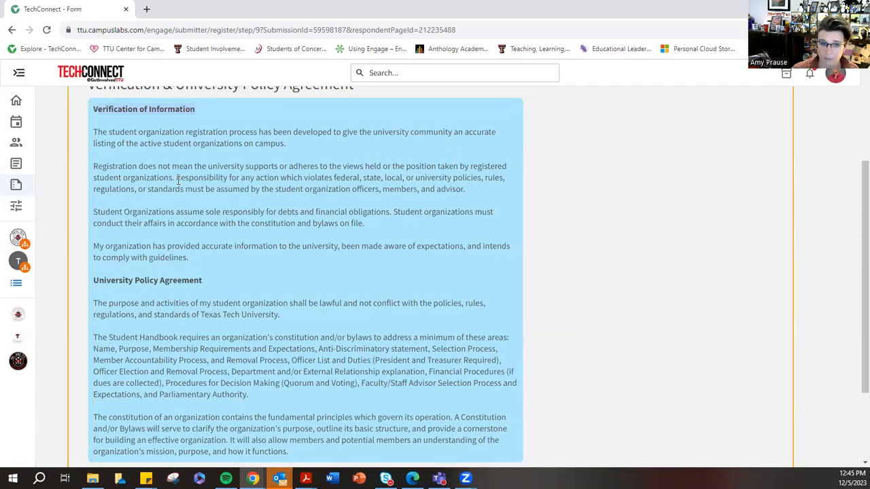
scroll(178, 180, "down", 2)
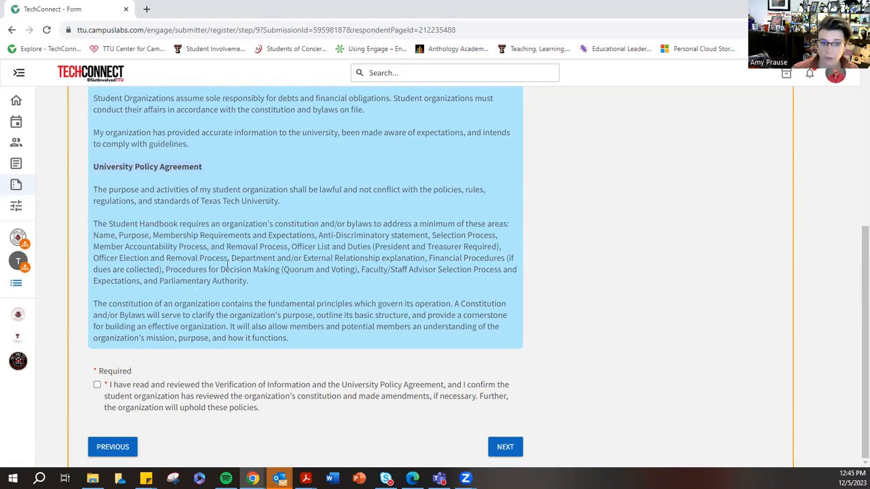
left_click(98, 385)
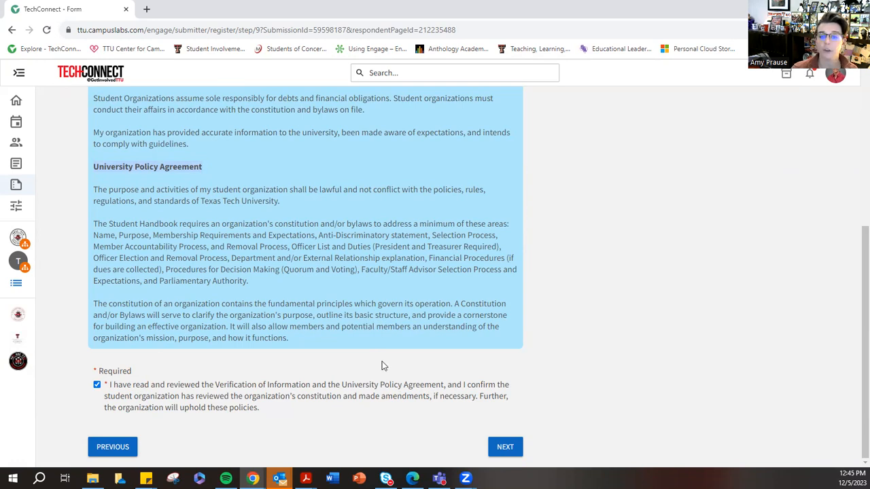
left_click(508, 451)
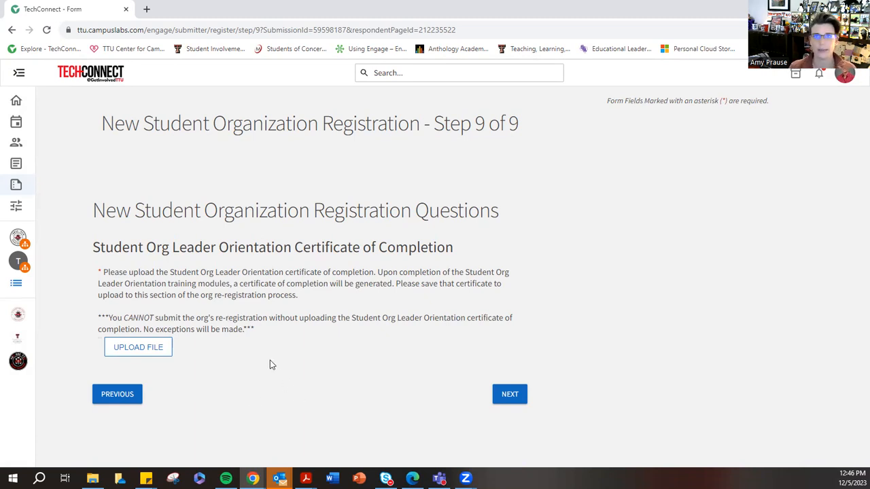
- Upload "TTU Student Handbook - Section N - 2022-2023" as the Student Org Leader Orientation certificate of completion
left_click(135, 355)
left_click(367, 232)
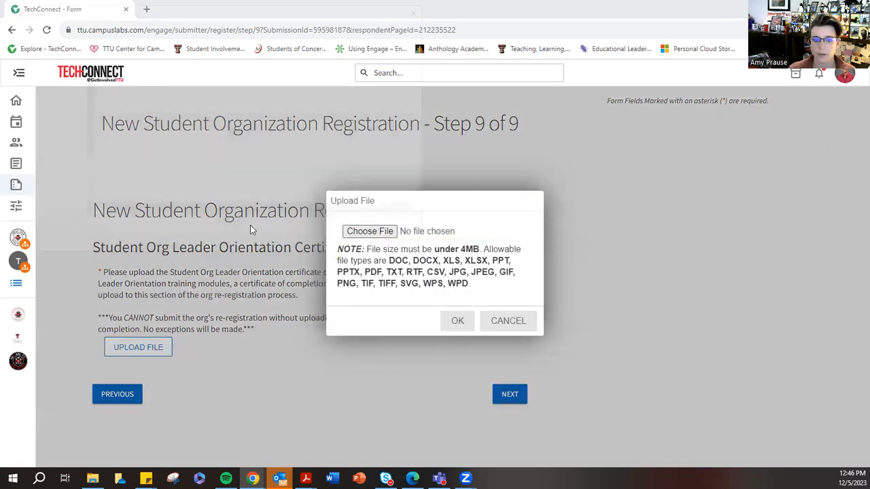
left_click(156, 159)
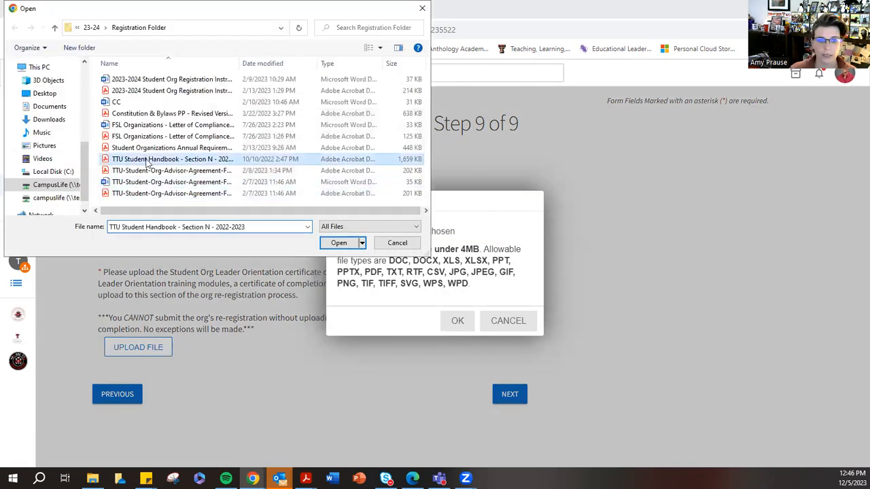
left_click(339, 242)
left_click(459, 329)
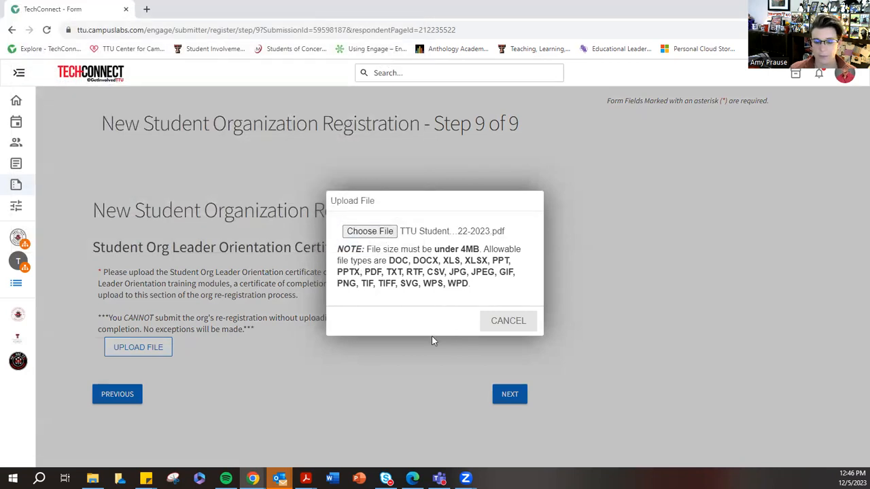
- Continue to the submission review page and submit the new student organization registration
left_click(514, 401)
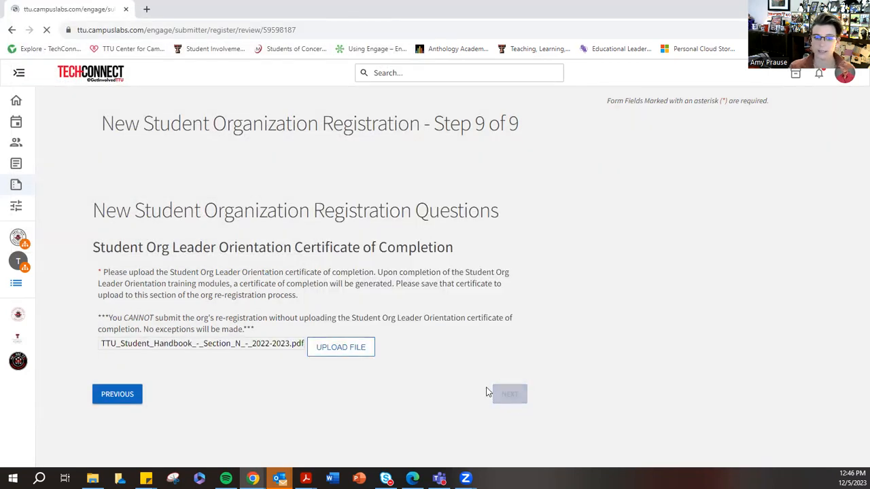
scroll(317, 279, "down", 3)
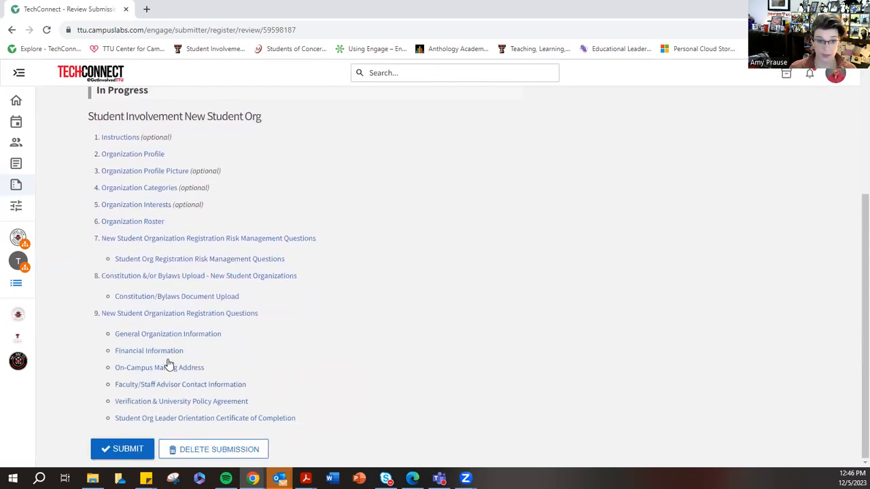
left_click(122, 455)
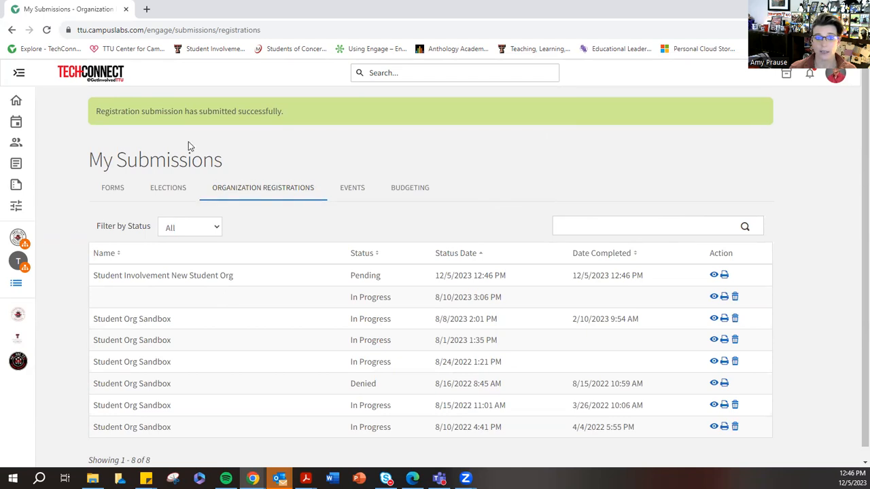
- Check the Student Involvement New Student Org registration's status and compare it with the other organization registrations in My Submissions
left_click_drag(223, 163, 89, 161)
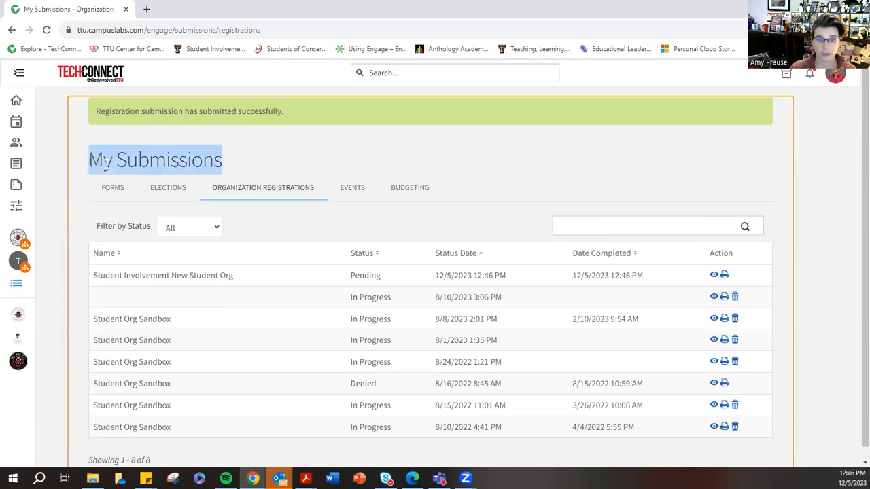
left_click(266, 189)
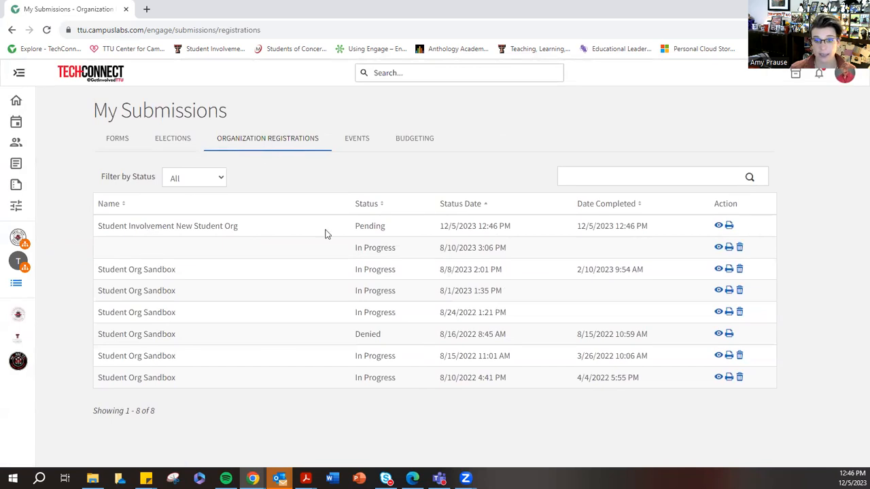
left_click_drag(353, 229, 395, 231)
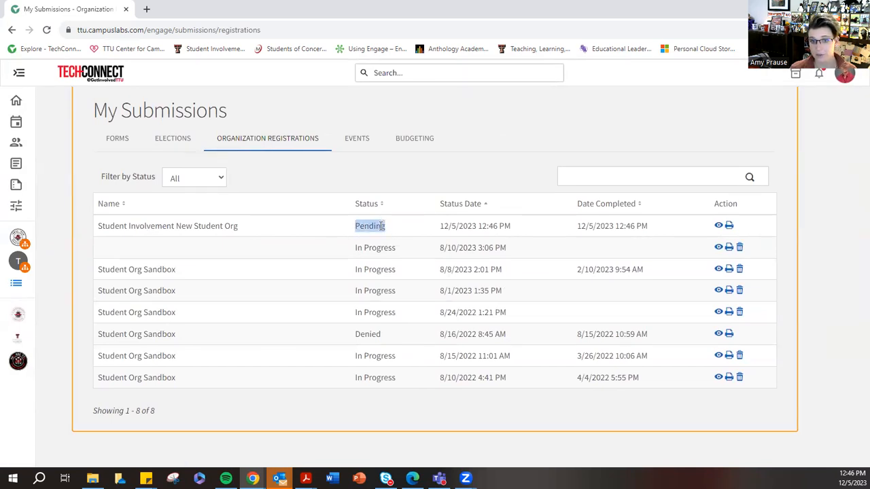
left_click(356, 226)
left_click_drag(356, 227, 397, 234)
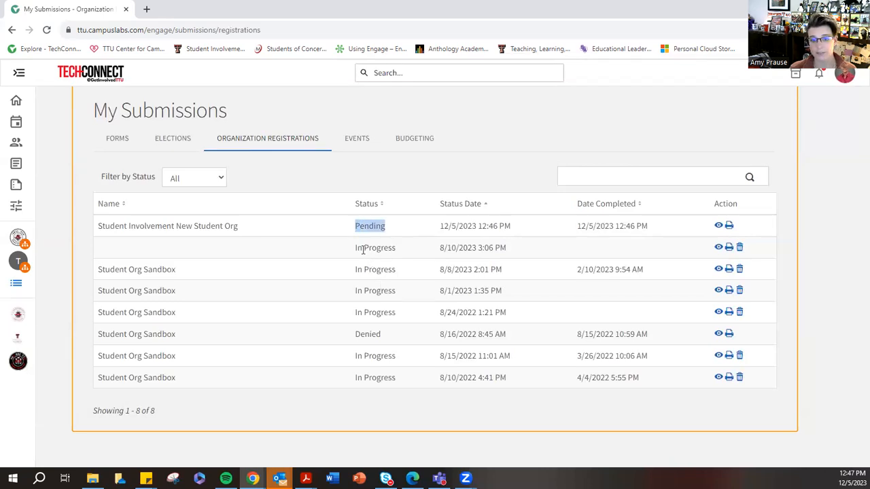
left_click_drag(354, 248, 396, 248)
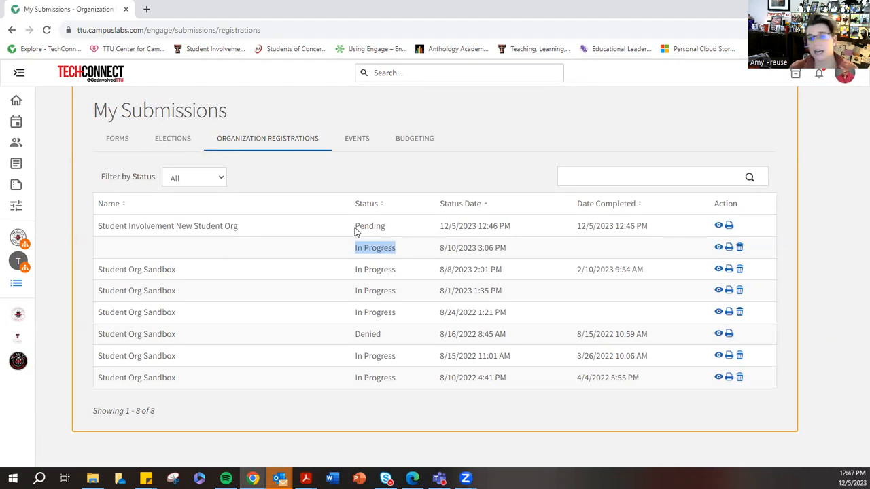
left_click_drag(354, 232, 387, 228)
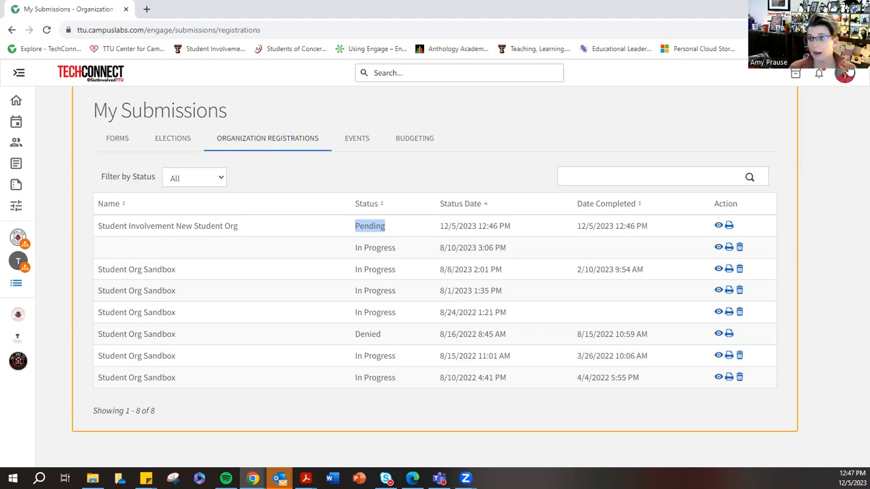
- Open My Submissions from the account profile and find Student Involvement New Student Org among the organization registrations
left_click(843, 74)
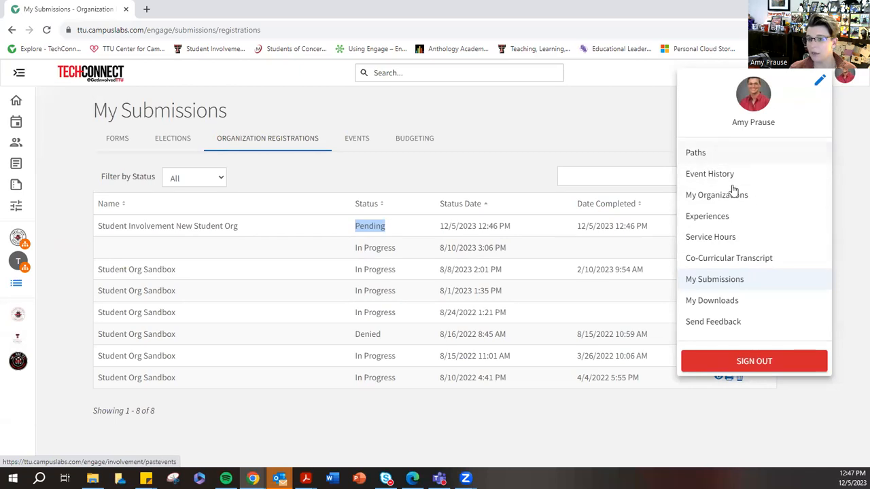
left_click(707, 282)
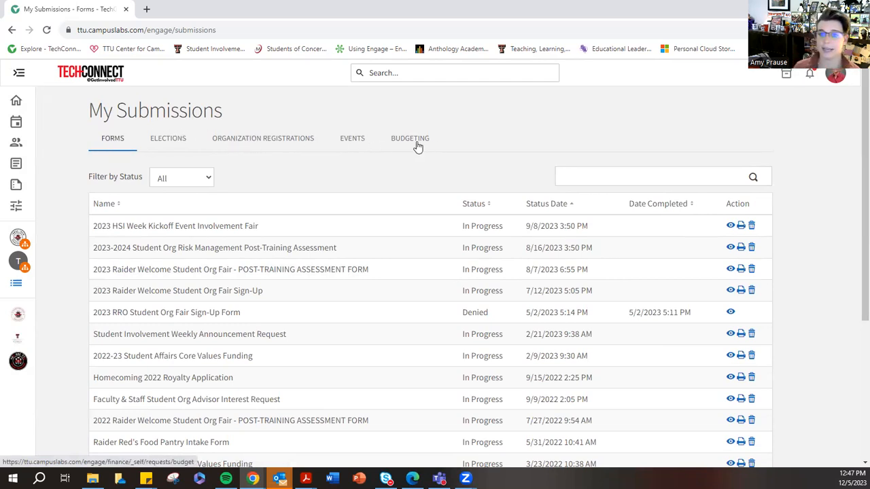
left_click(265, 138)
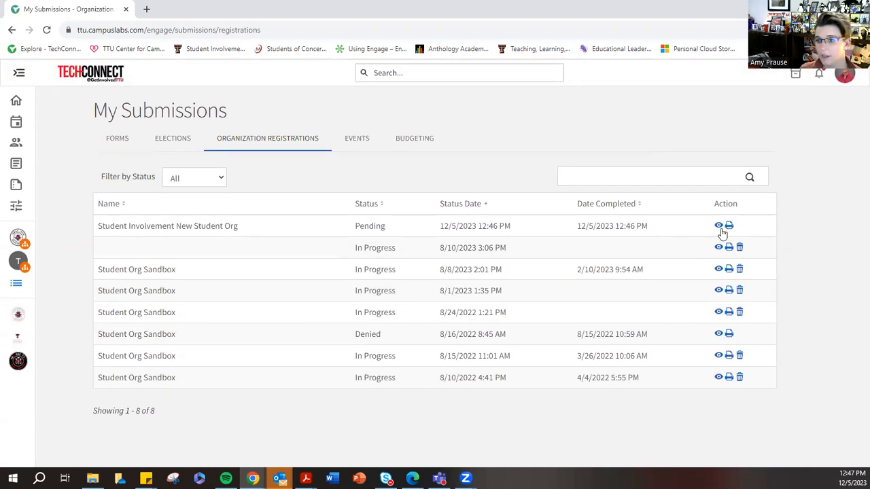
left_click_drag(100, 226, 247, 231)
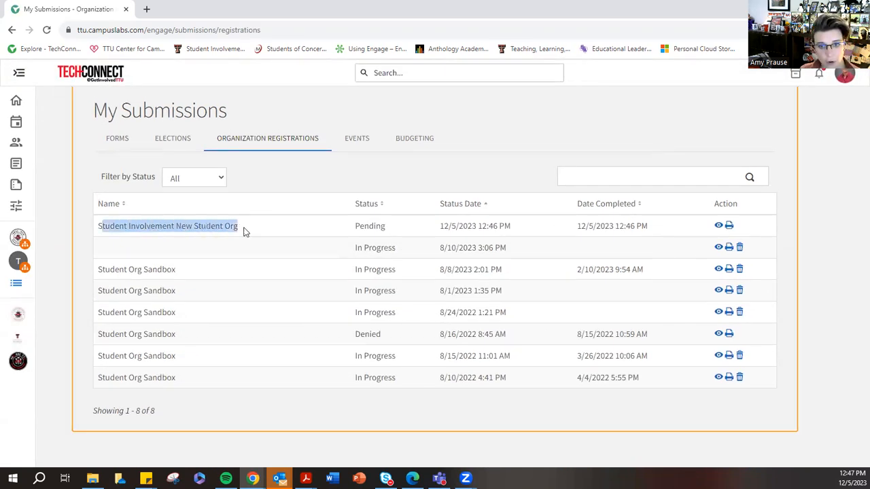
- View the Student Involvement New Student Org submission and look over its sections and discussion area
left_click(719, 229)
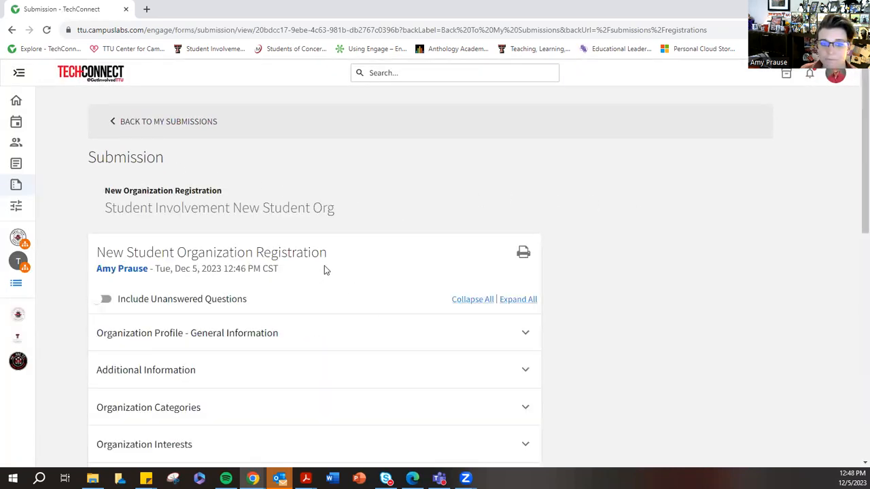
scroll(323, 270, "down", 4)
scroll(403, 309, "down", 5)
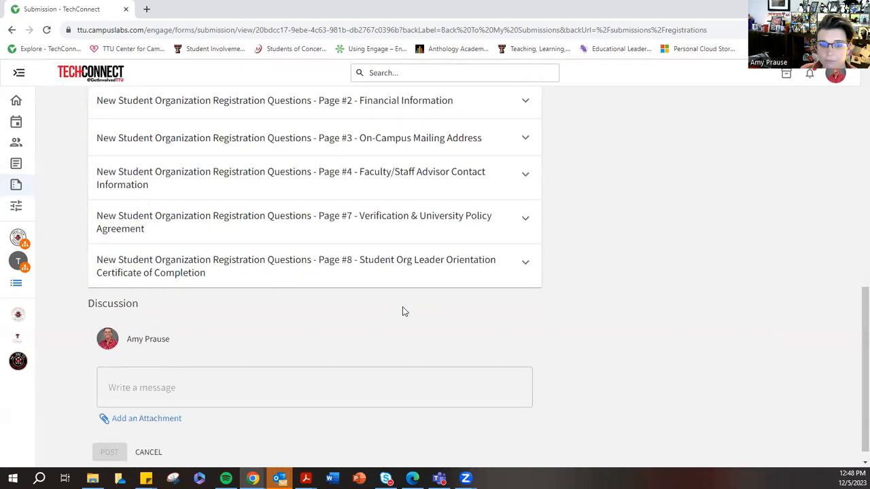
scroll(403, 309, "up", 8)
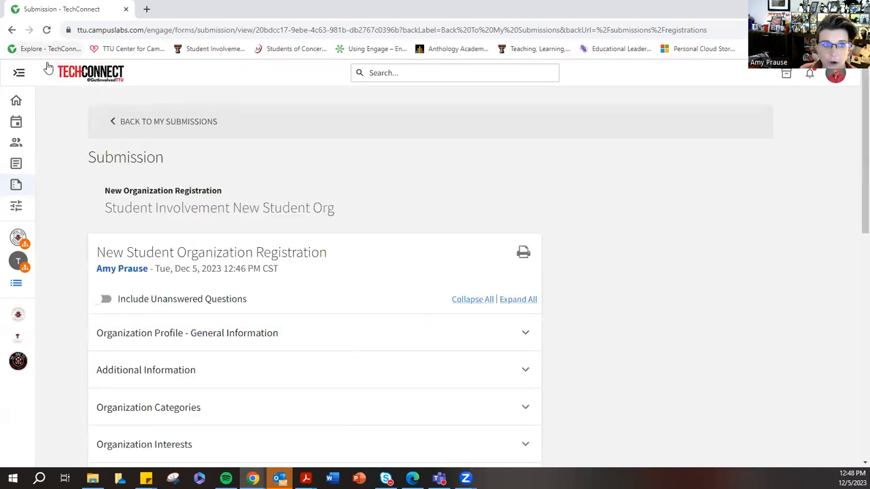
- Go back to the registration's review page and look over its list of form sections
left_click(11, 30)
left_click(12, 32)
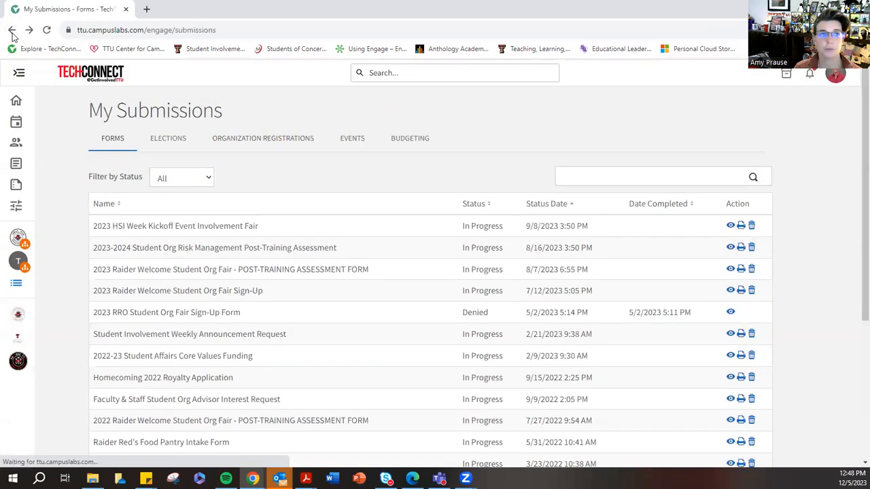
left_click(12, 30)
scroll(431, 217, "down", 2)
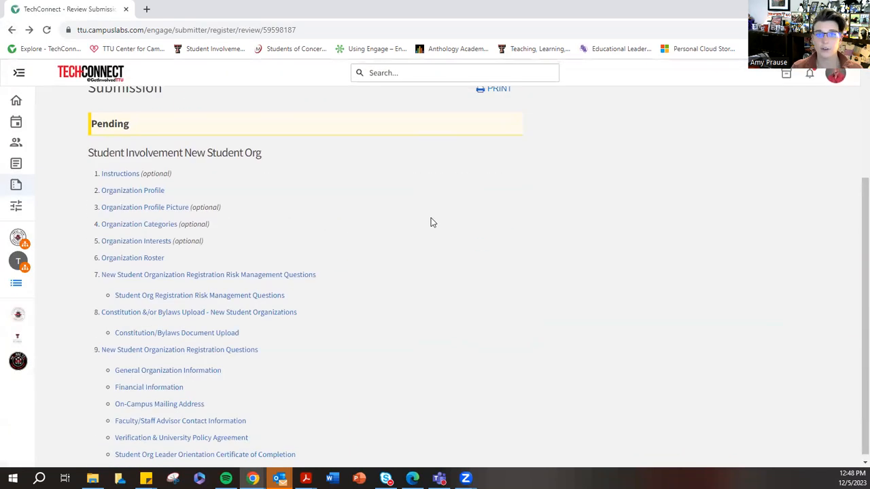